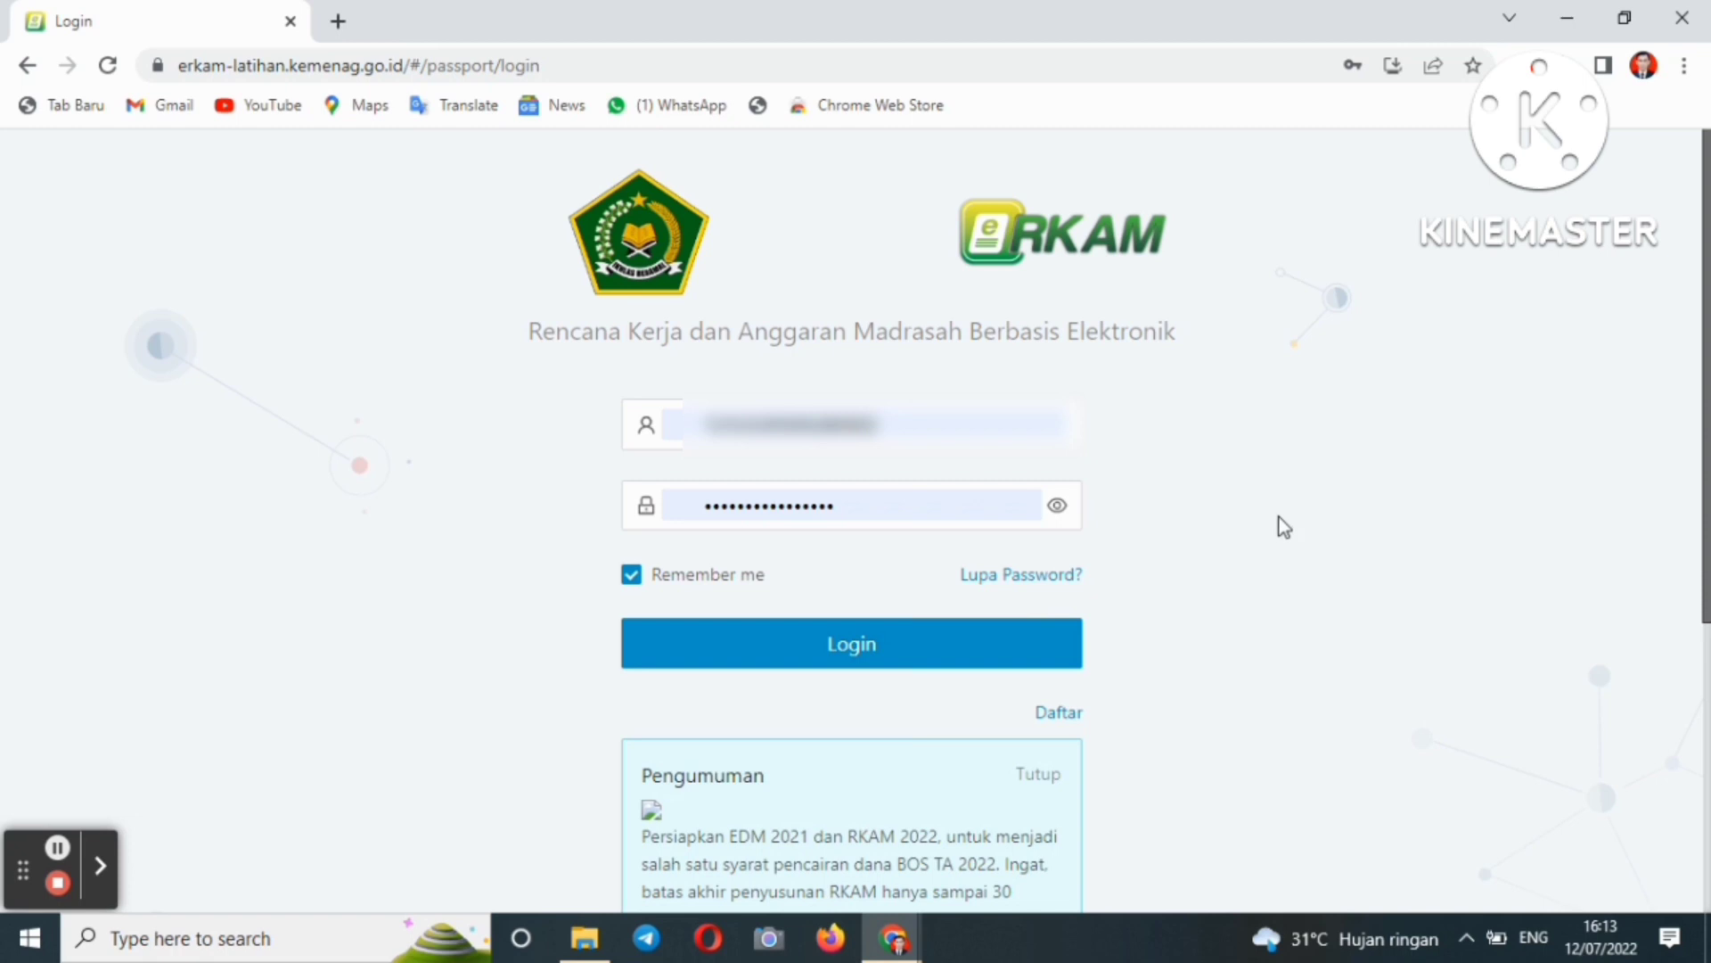
- Log in to the madrasah account and go to Rencana > Rencana Kerja dan Anggaran
{"action": "left_click", "coordinate": [1011, 653]}
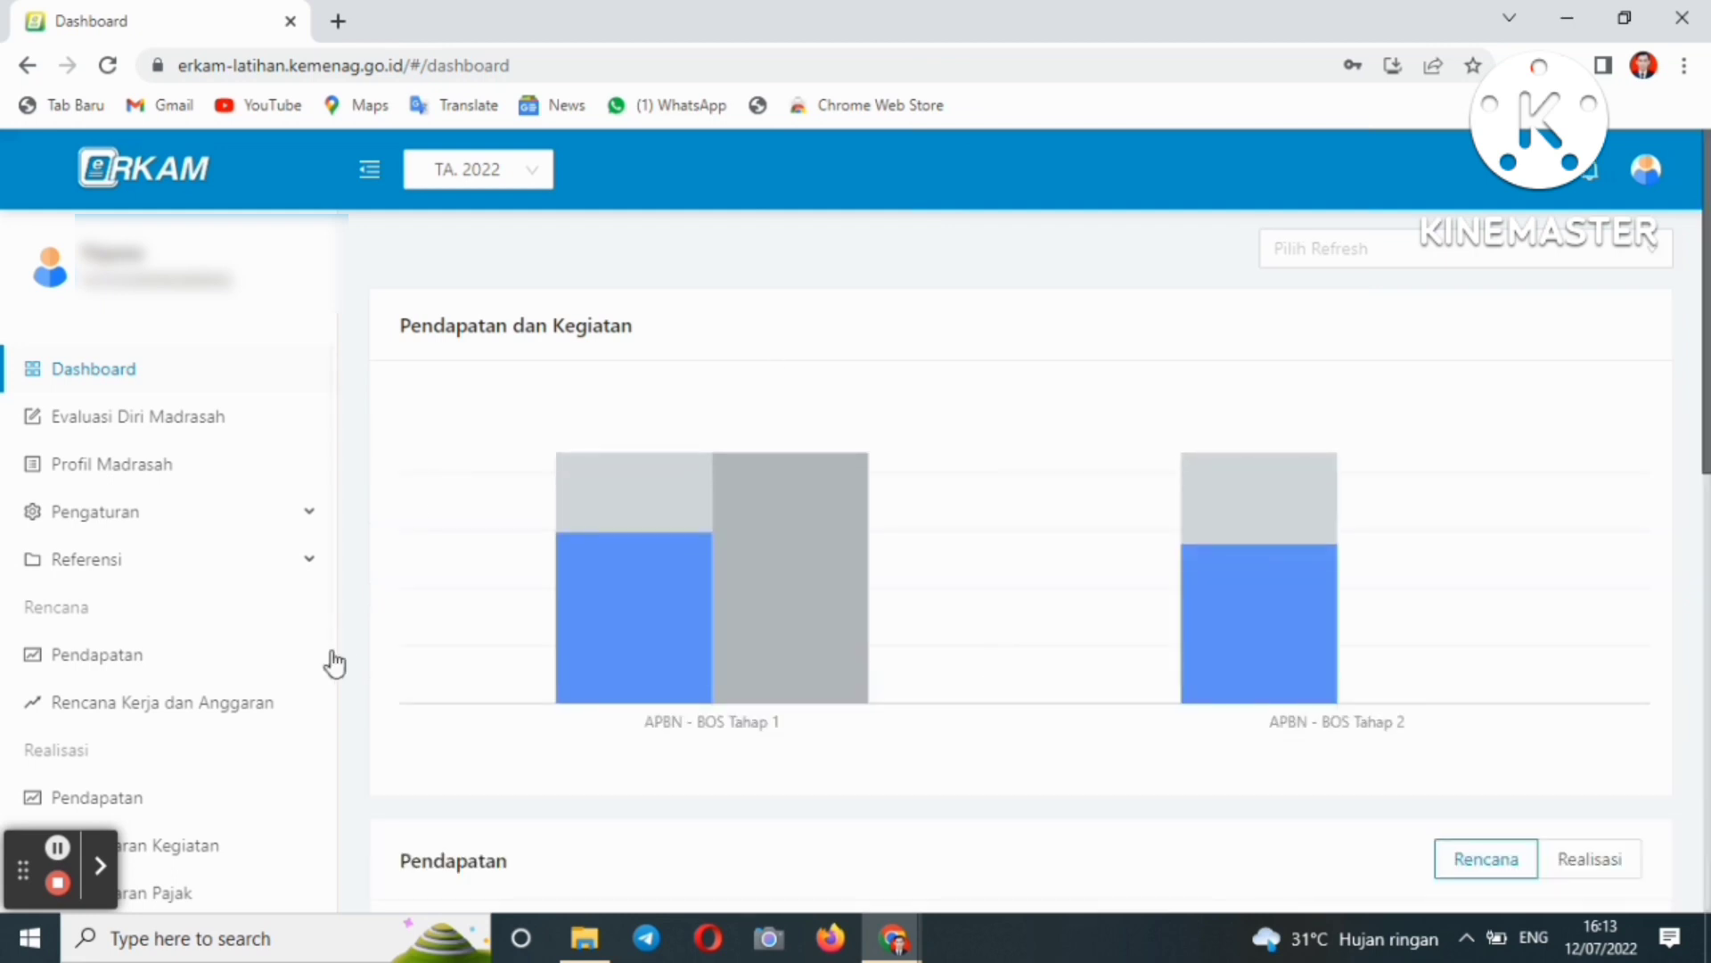
{"action": "left_click", "coordinate": [227, 727]}
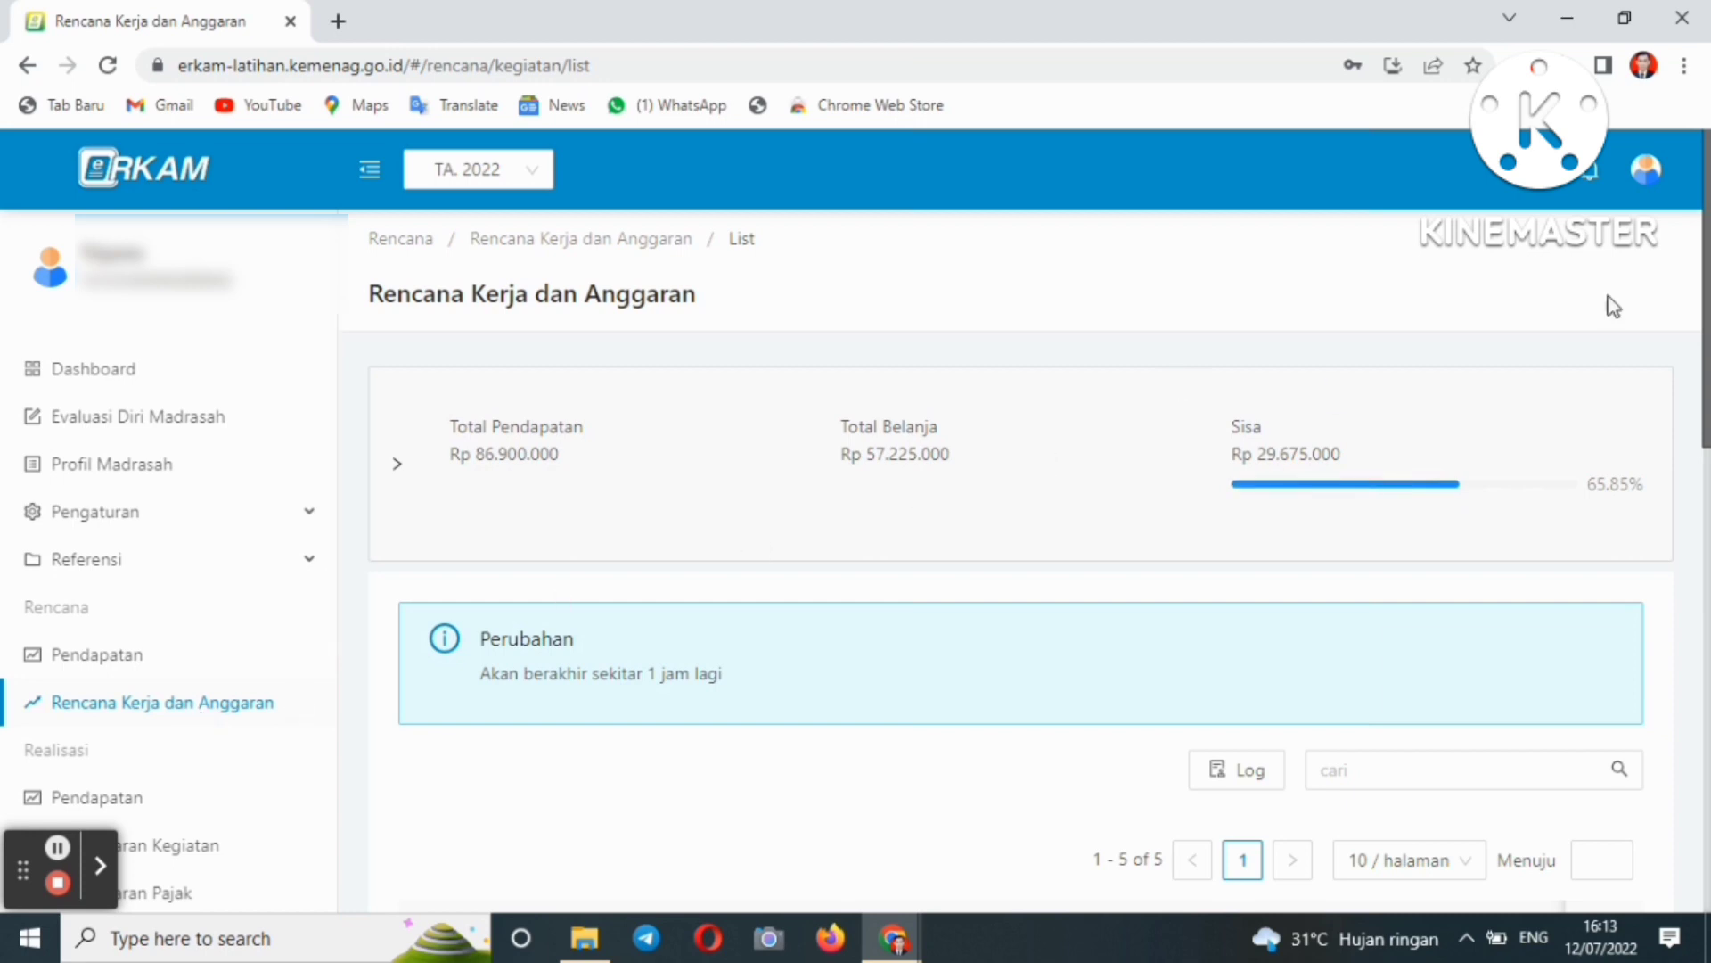
- Find the Pembayaran tagihan listrik row and open its Rincian cost details page
{"action": "left_click_drag", "start_coordinate": [1705, 281], "coordinate": [1682, 807]}
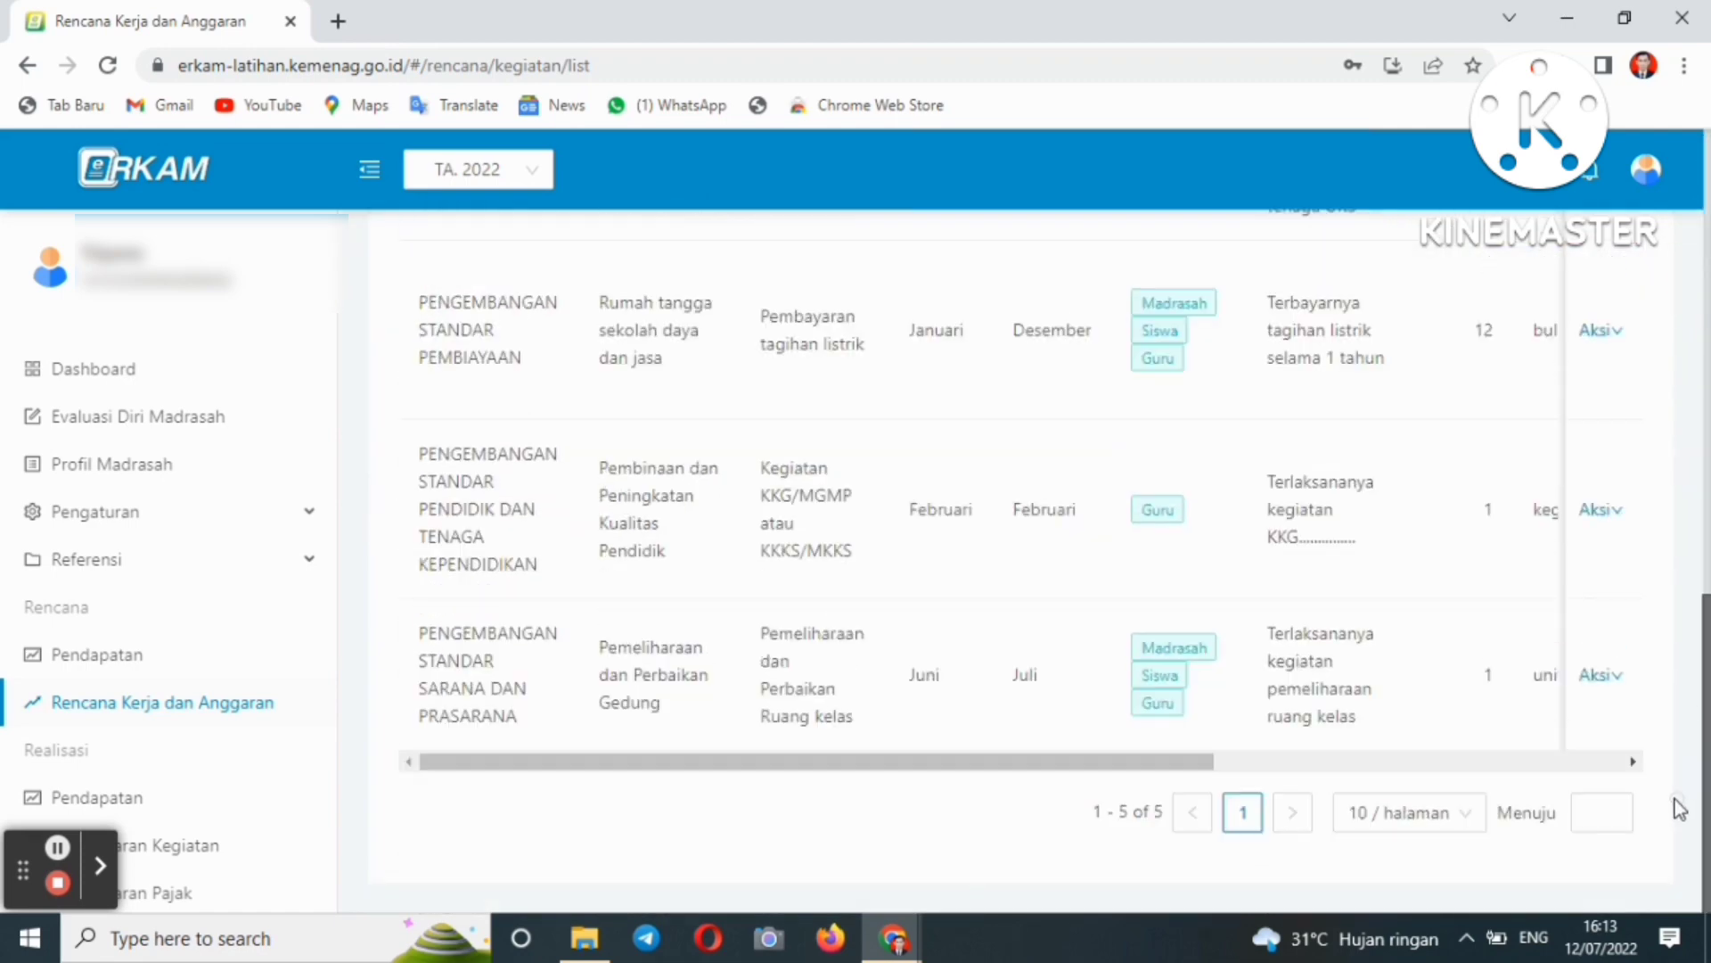
{"action": "left_click_drag", "start_coordinate": [1707, 675], "coordinate": [1704, 337]}
{"action": "left_click_drag", "start_coordinate": [1707, 557], "coordinate": [1678, 698]}
{"action": "mouse_move", "coordinate": [1600, 637]}
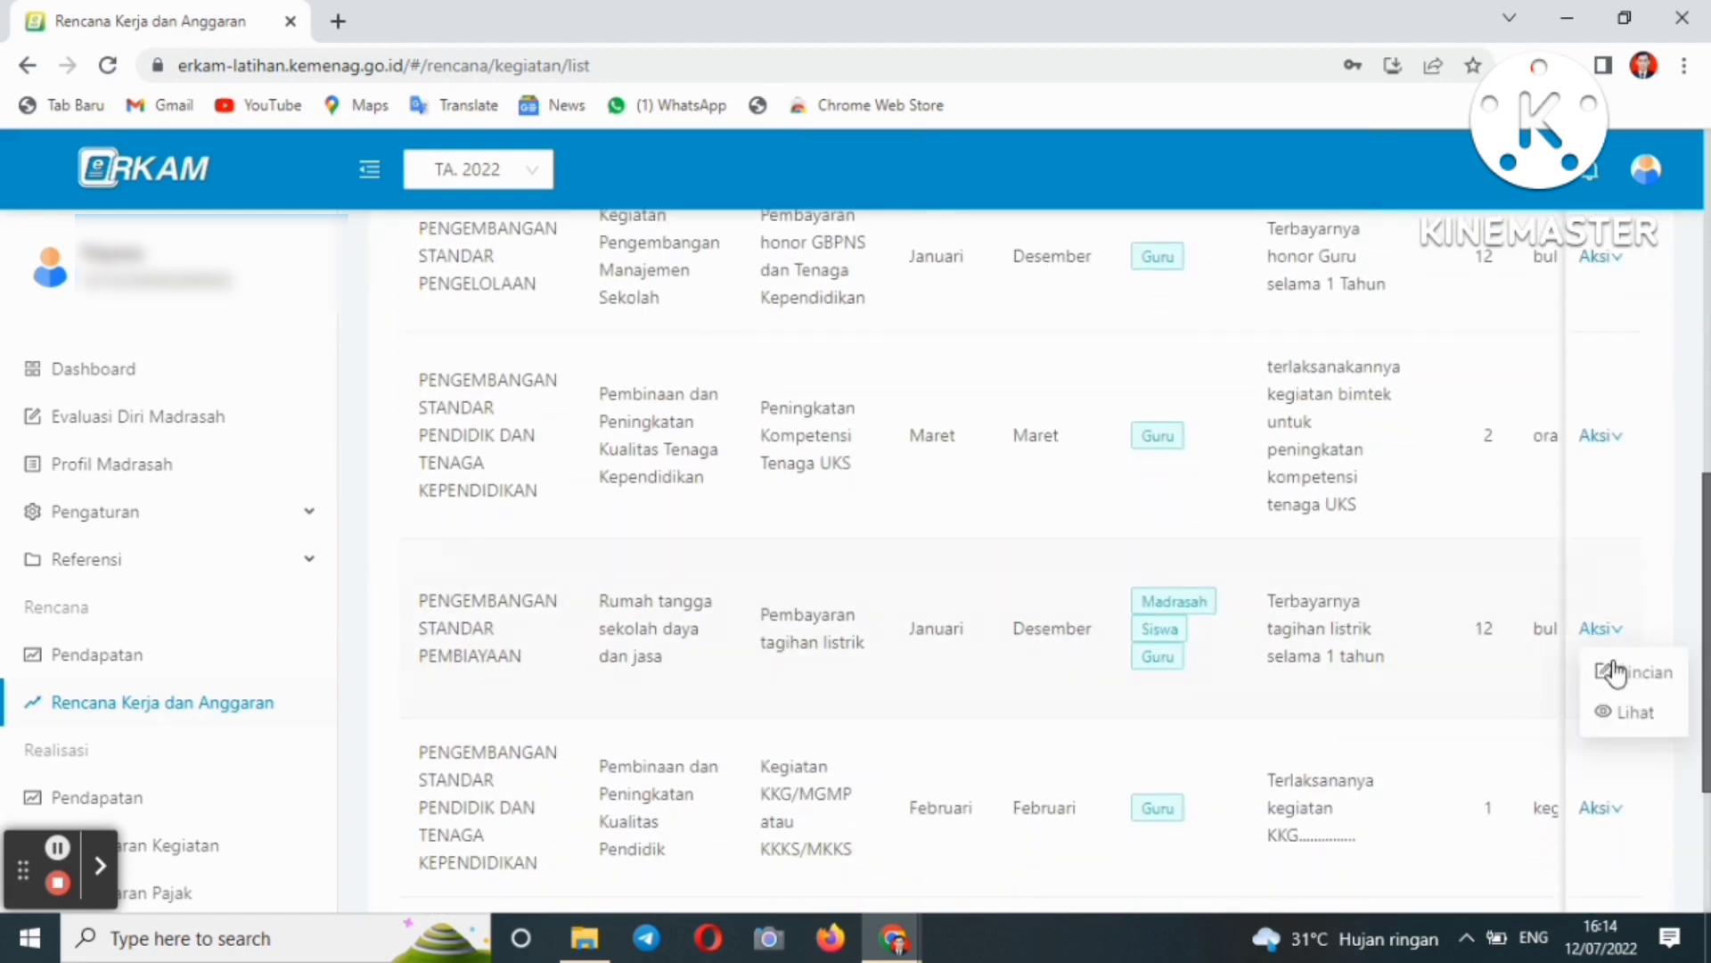
{"action": "left_click", "coordinate": [1620, 671]}
{"action": "left_click_drag", "start_coordinate": [1706, 513], "coordinate": [1706, 579]}
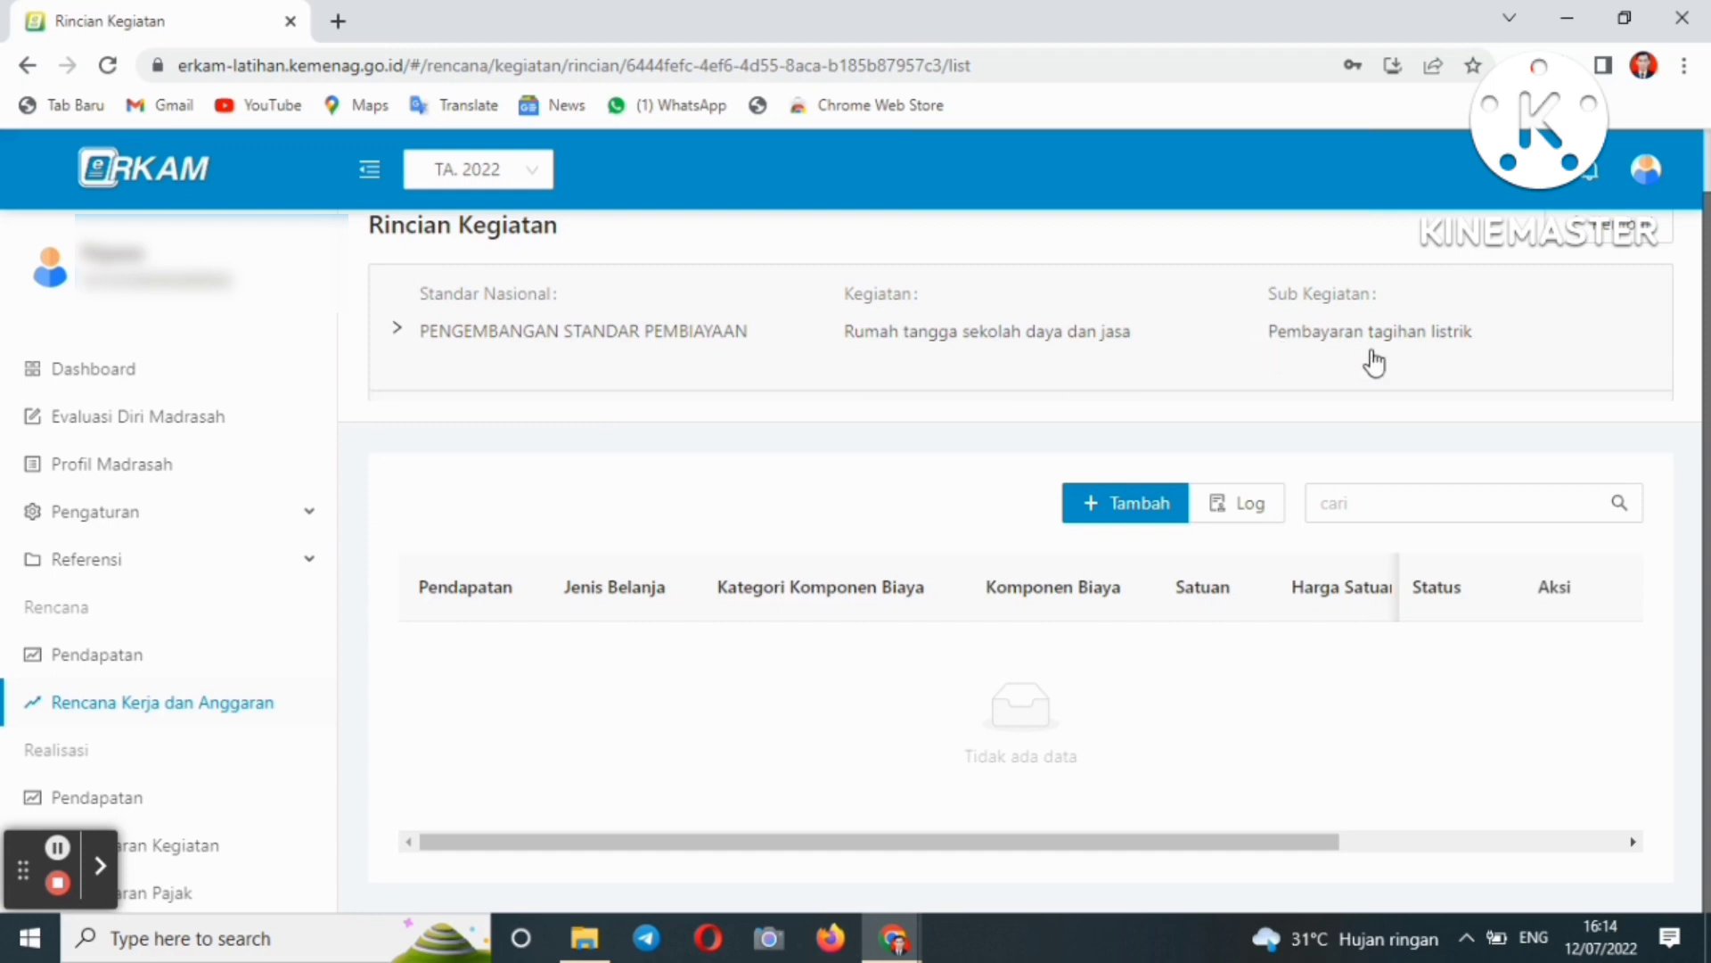
- Add a new cost detail funded from APBN - BOS Tahap 1
{"action": "left_click", "coordinate": [1125, 503]}
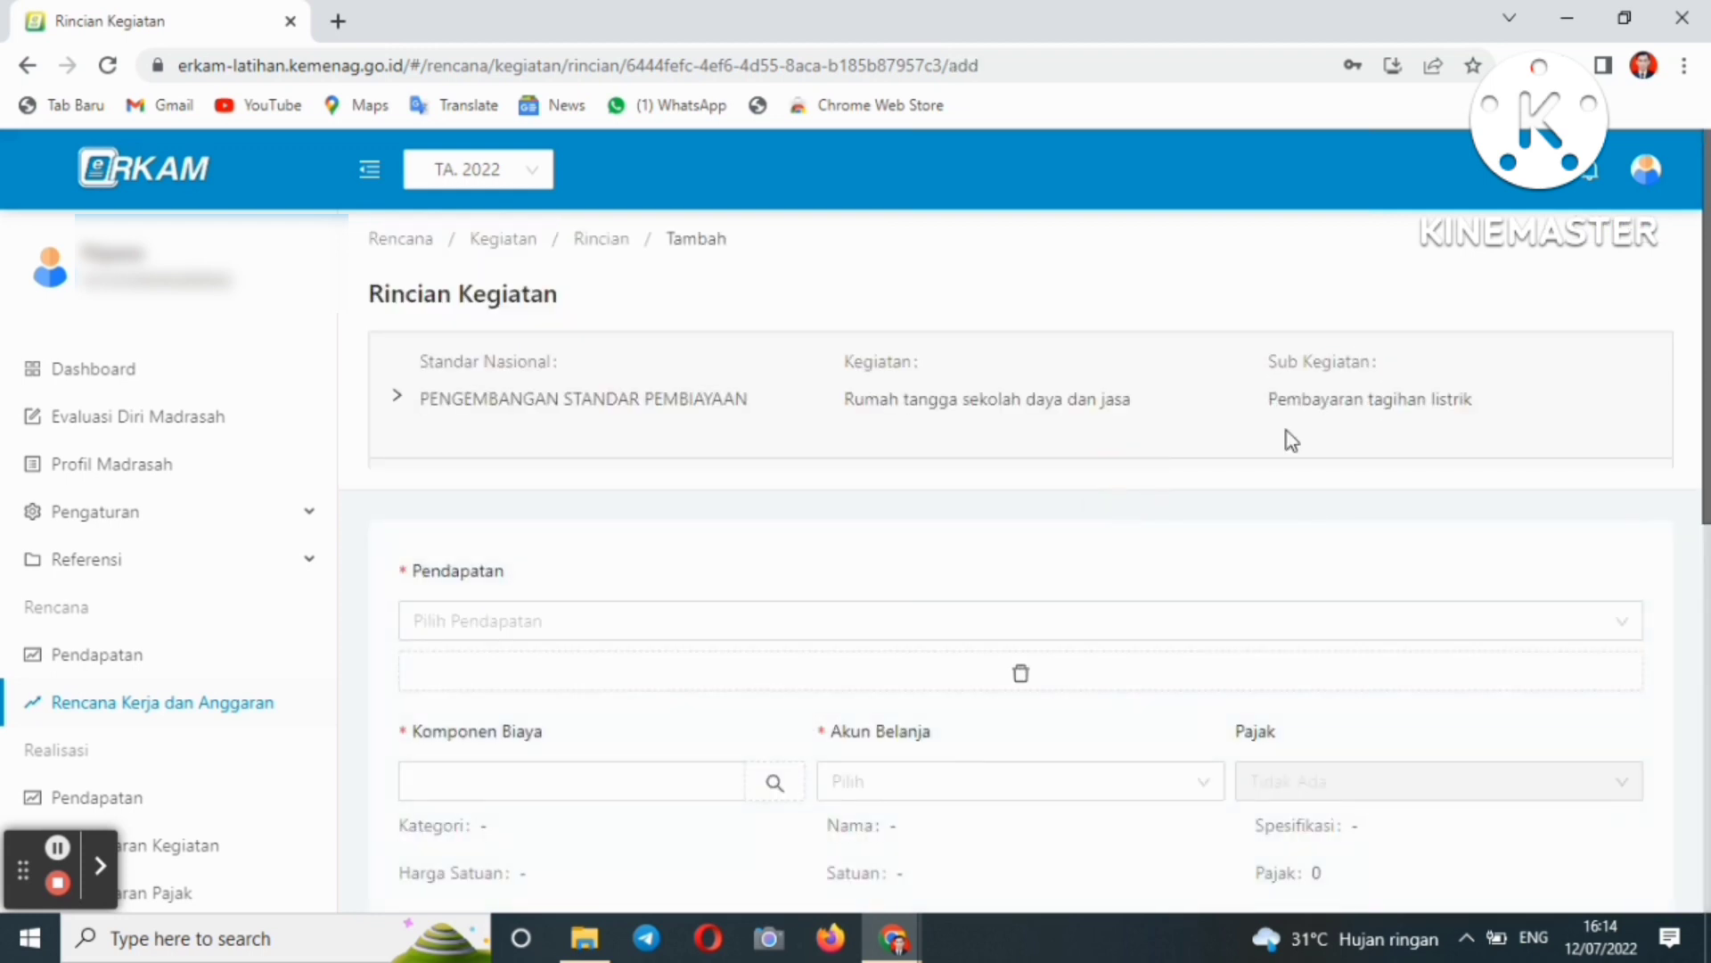
{"action": "left_click", "coordinate": [776, 626]}
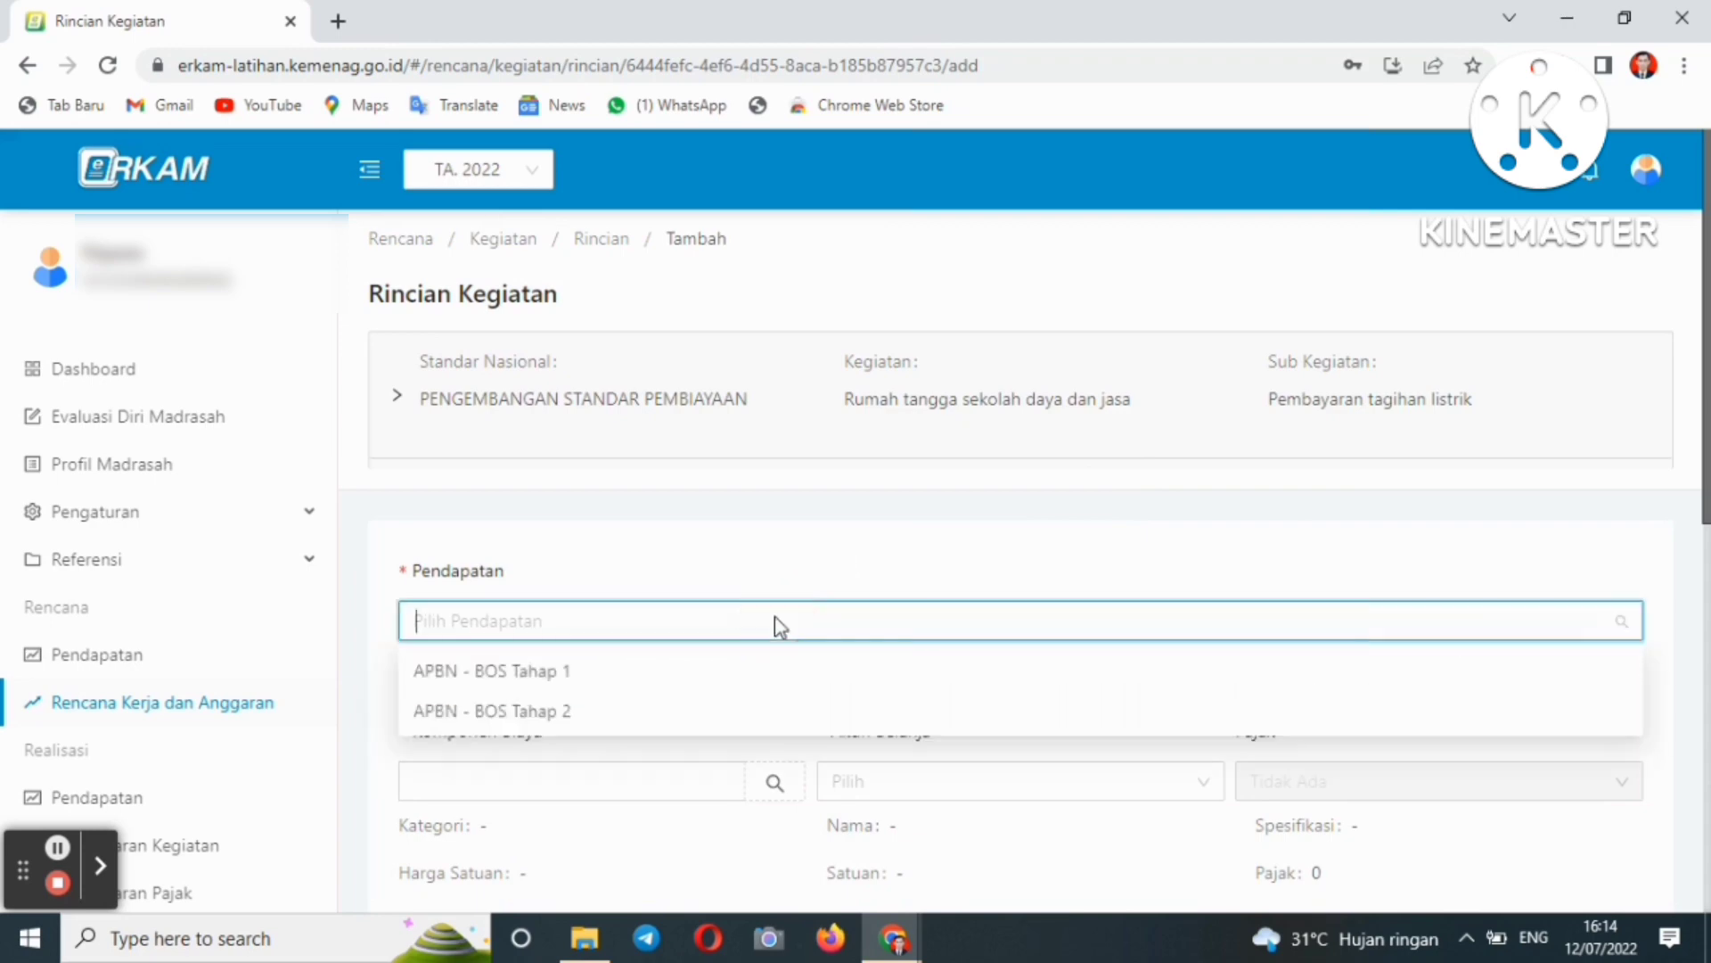
{"action": "left_click", "coordinate": [649, 670]}
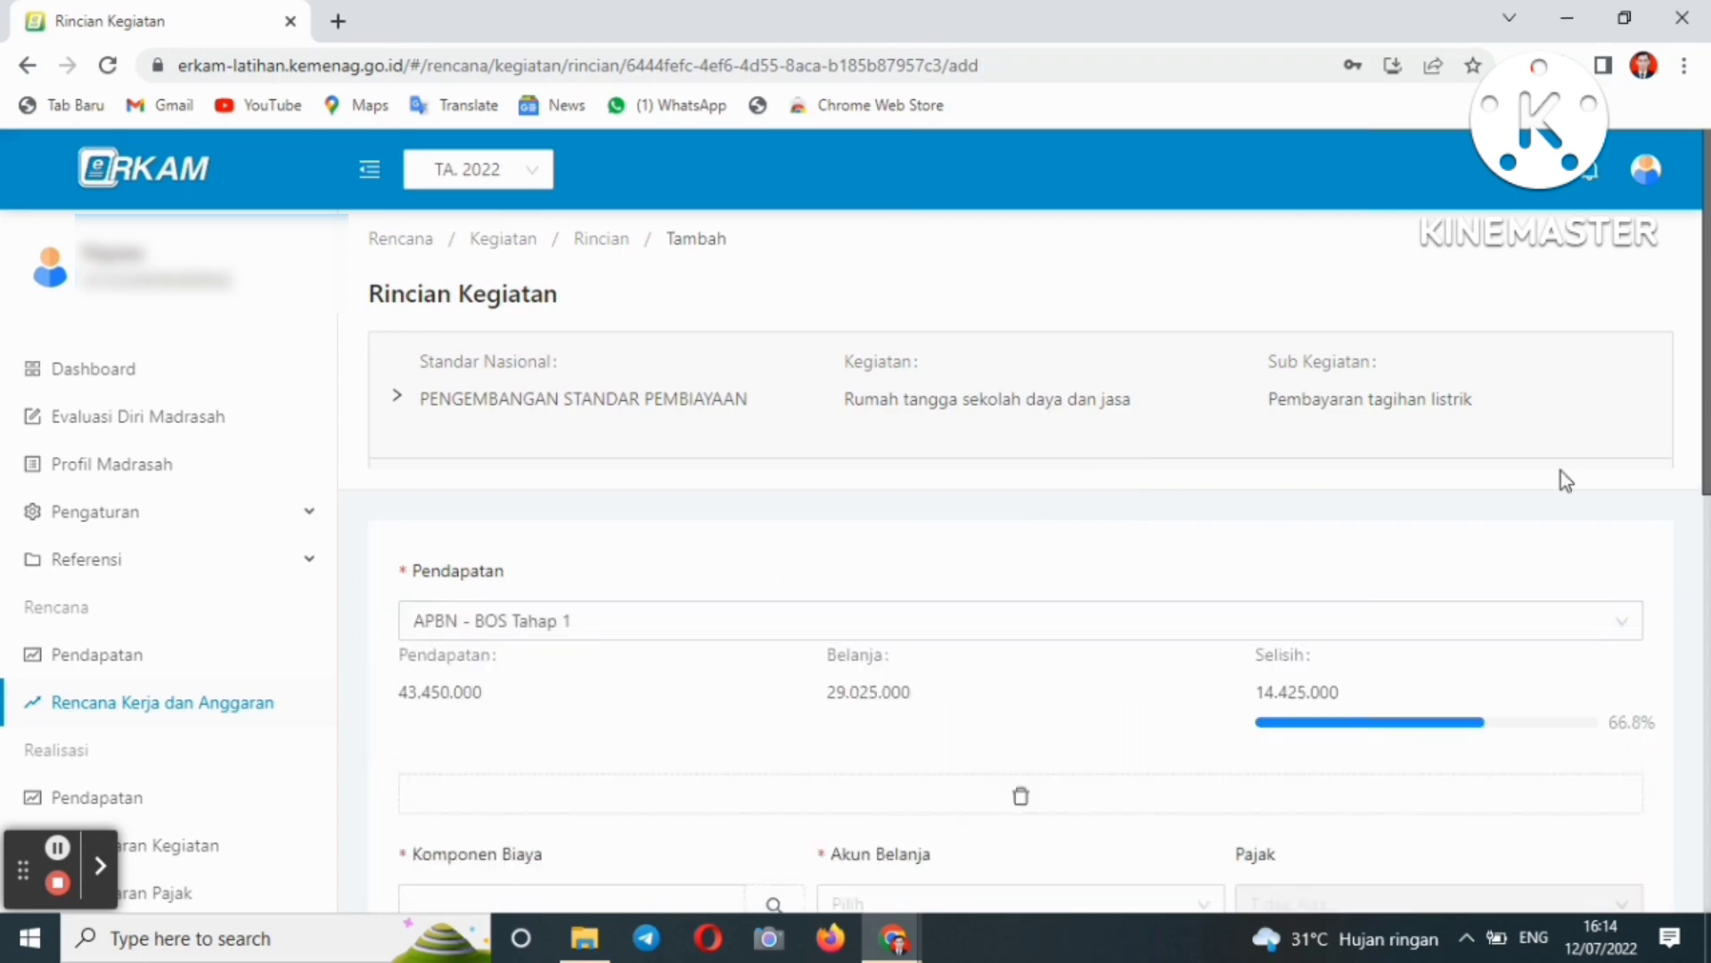
{"action": "scroll", "coordinate": [1451, 542], "scroll_direction": "down", "scroll_amount": 3}
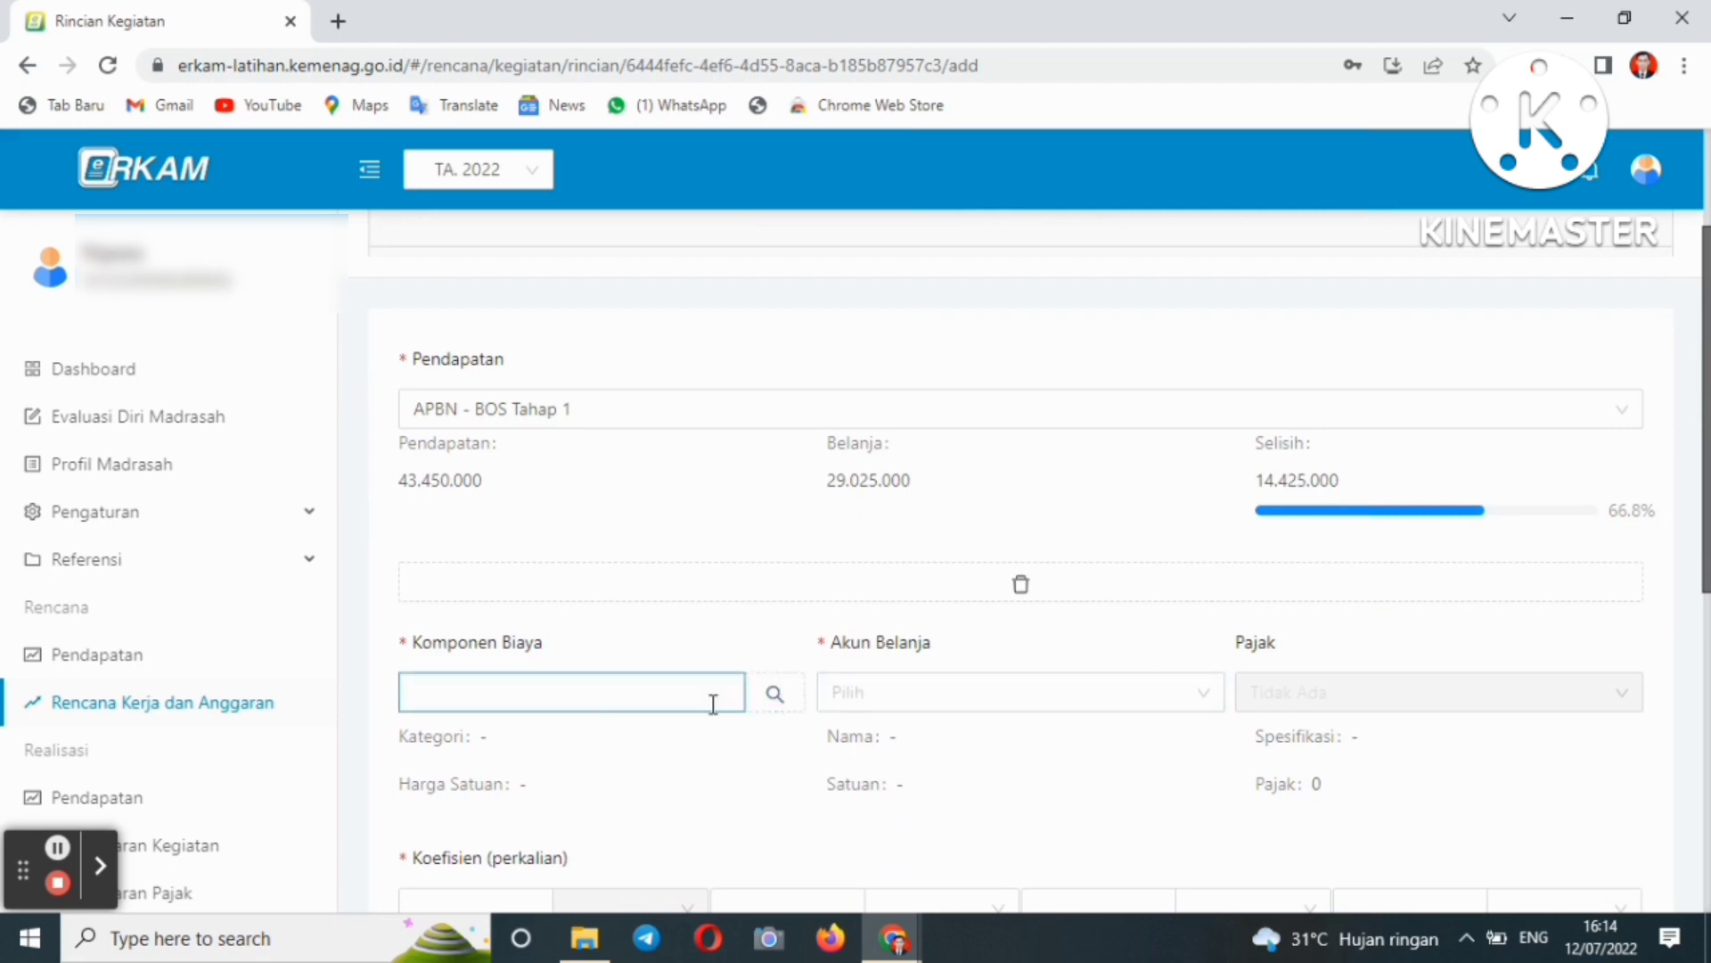
- Search the cost components for 'listrik pa' to find Listrik Pascabayar (9.3.1.1)
{"action": "left_click", "coordinate": [774, 700]}
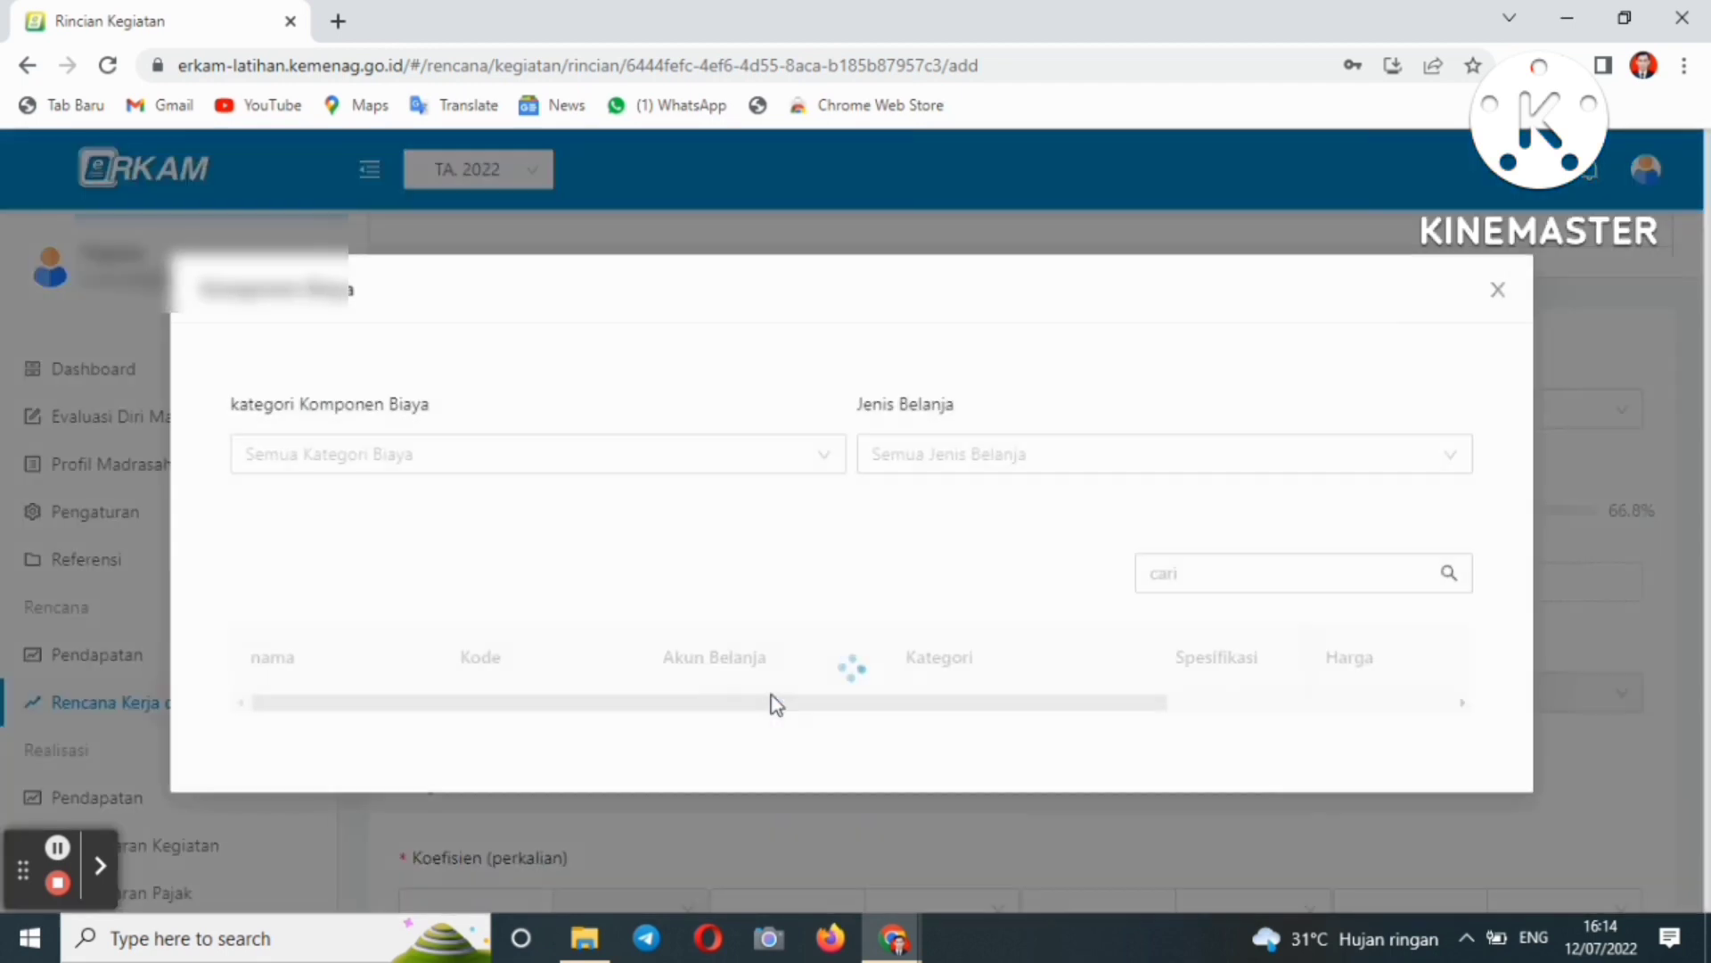
{"action": "left_click", "coordinate": [1168, 573]}
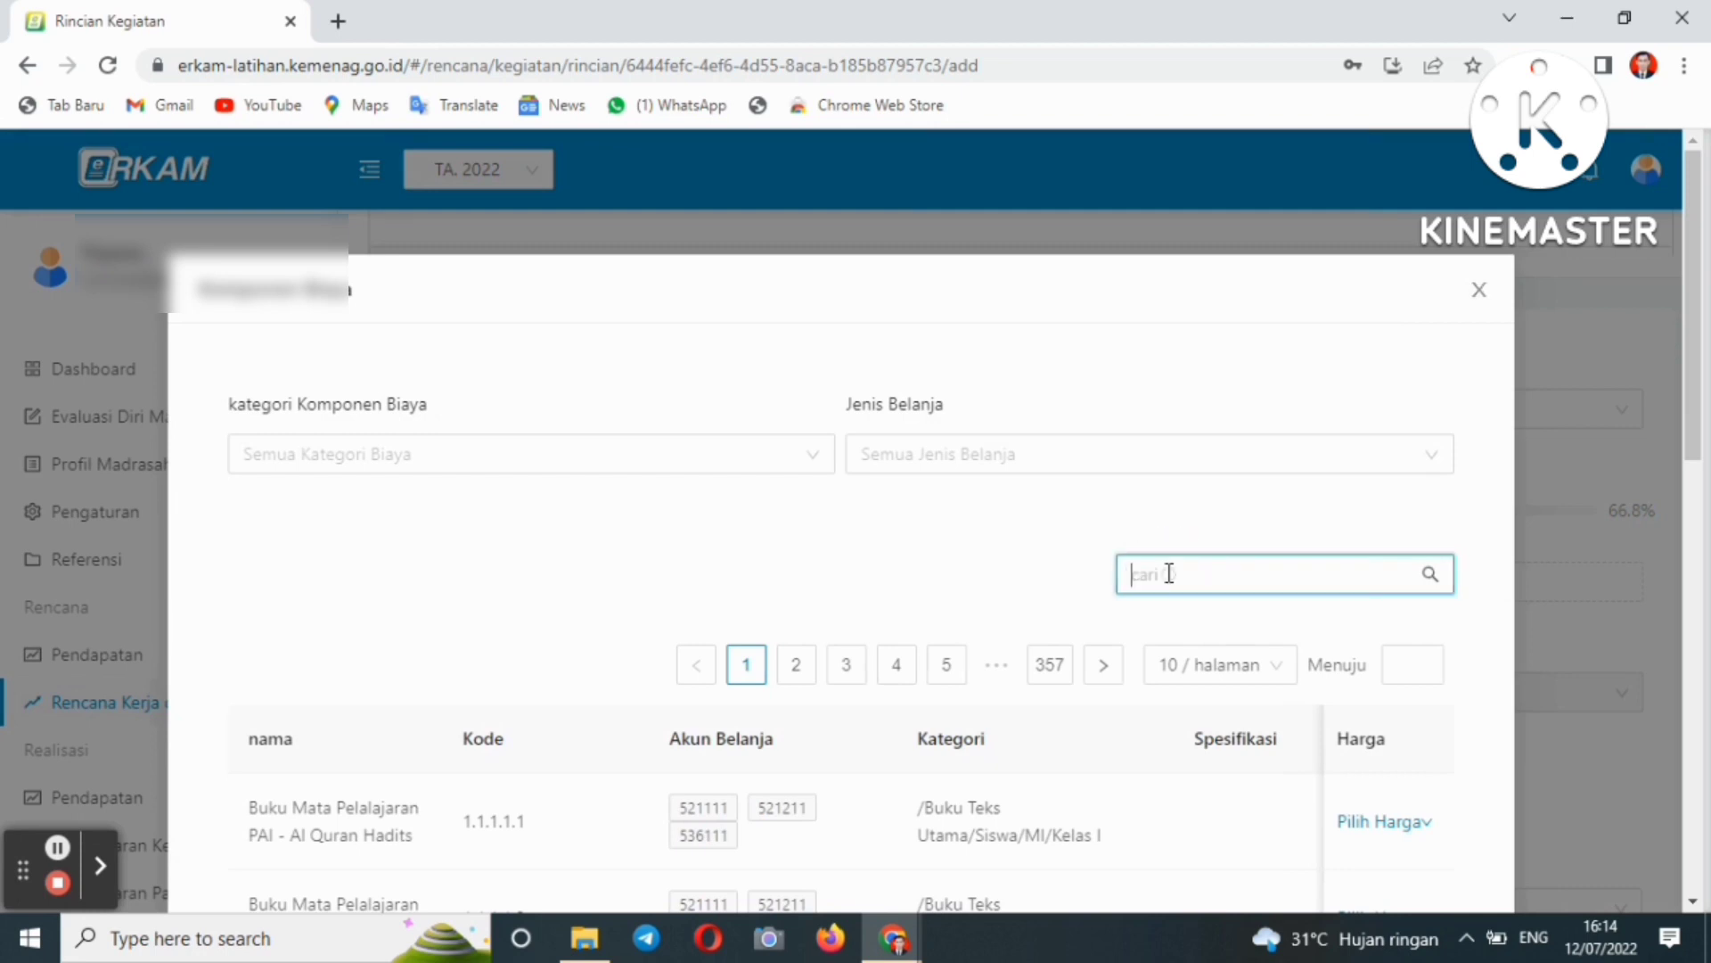
{"action": "type", "text": "listrik pasca"}
{"action": "left_click", "coordinate": [1433, 576]}
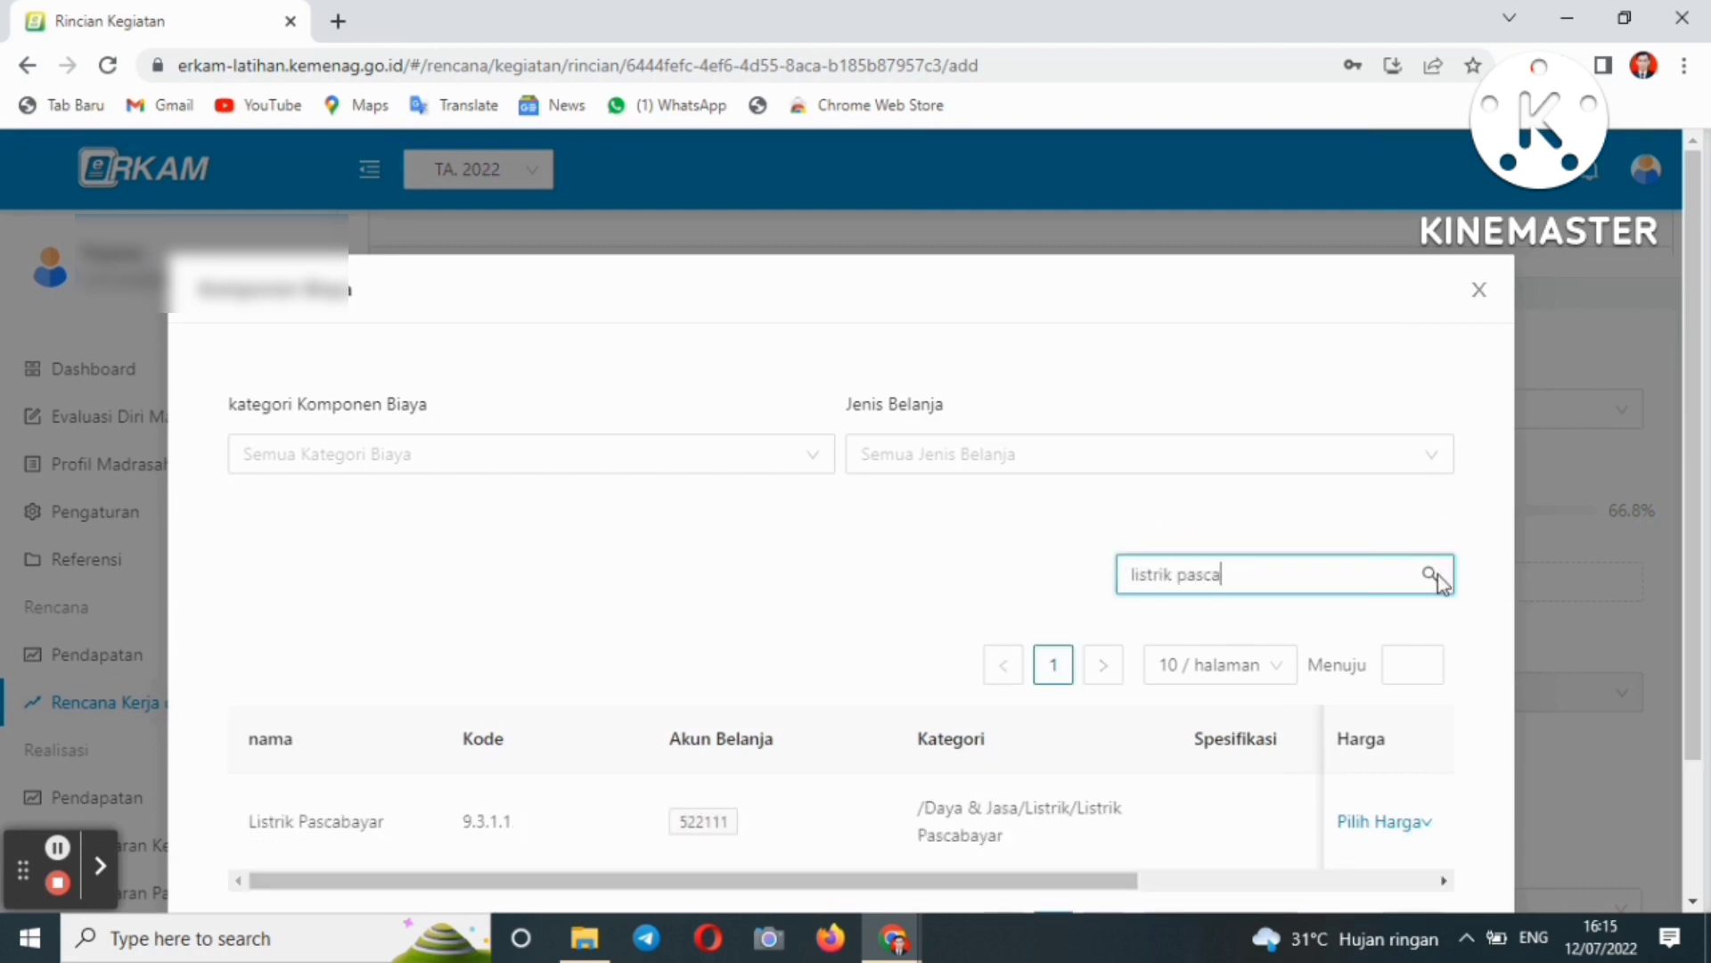
- Choose Tetapkan Harga for Listrik Pascabayar and enter a unit price of 500000
{"action": "left_click", "coordinate": [1382, 822]}
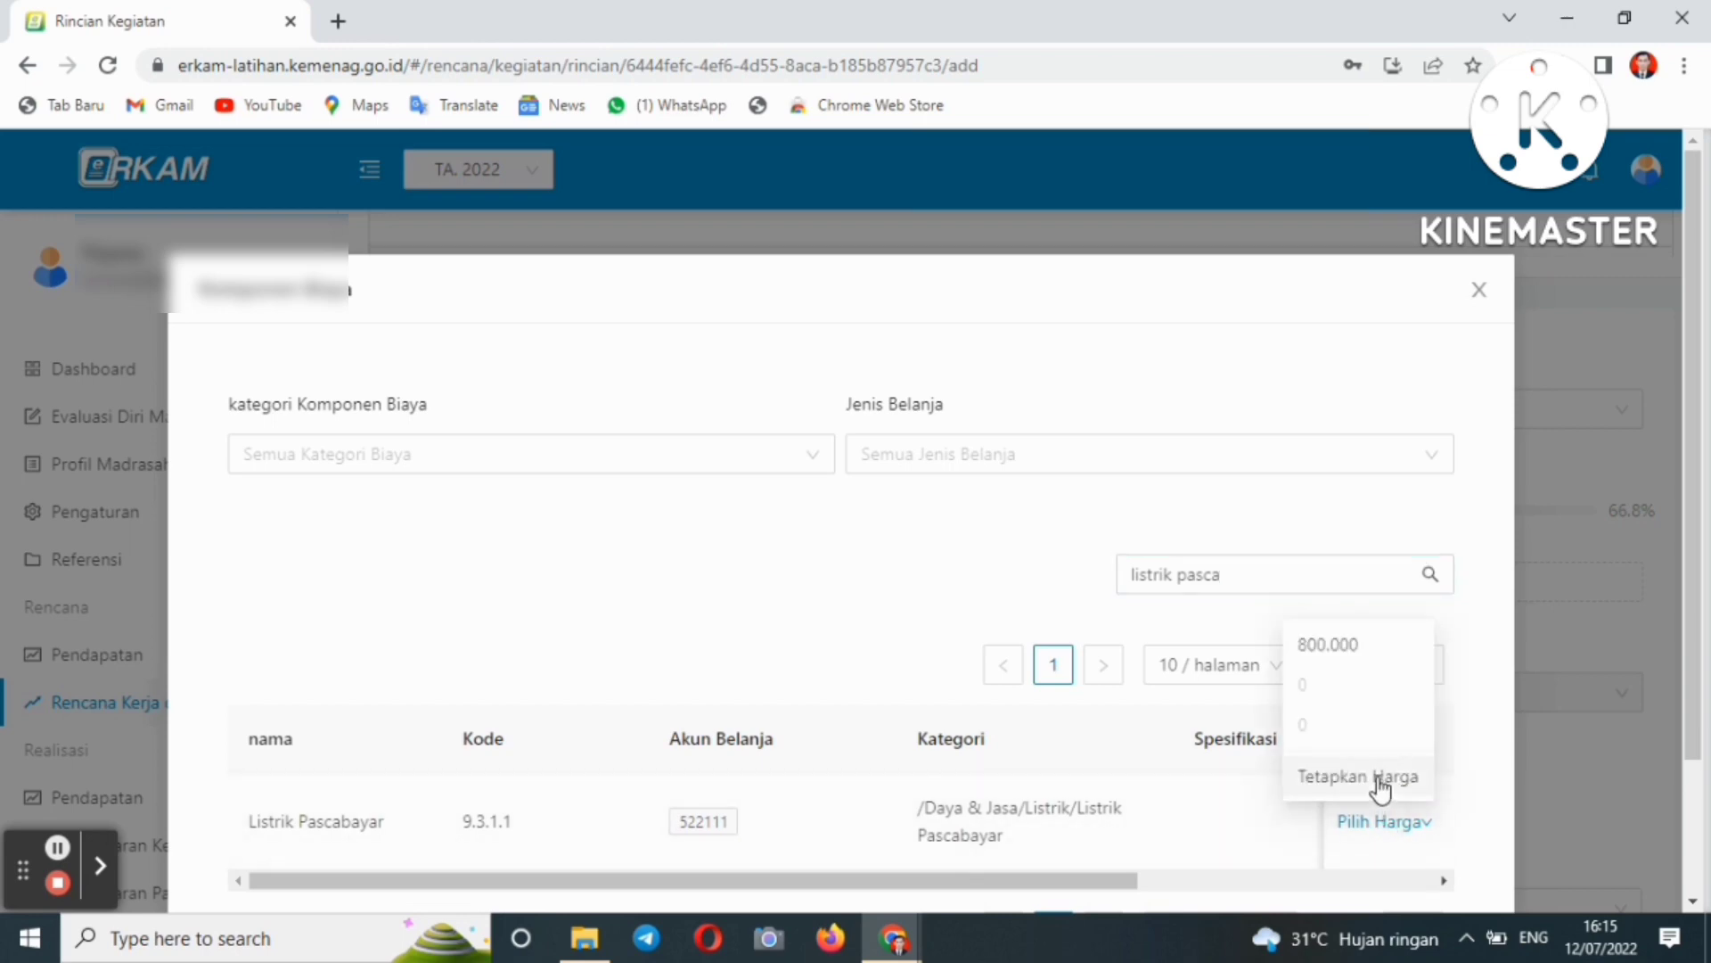
{"action": "left_click", "coordinate": [1380, 777]}
{"action": "left_click", "coordinate": [590, 617]}
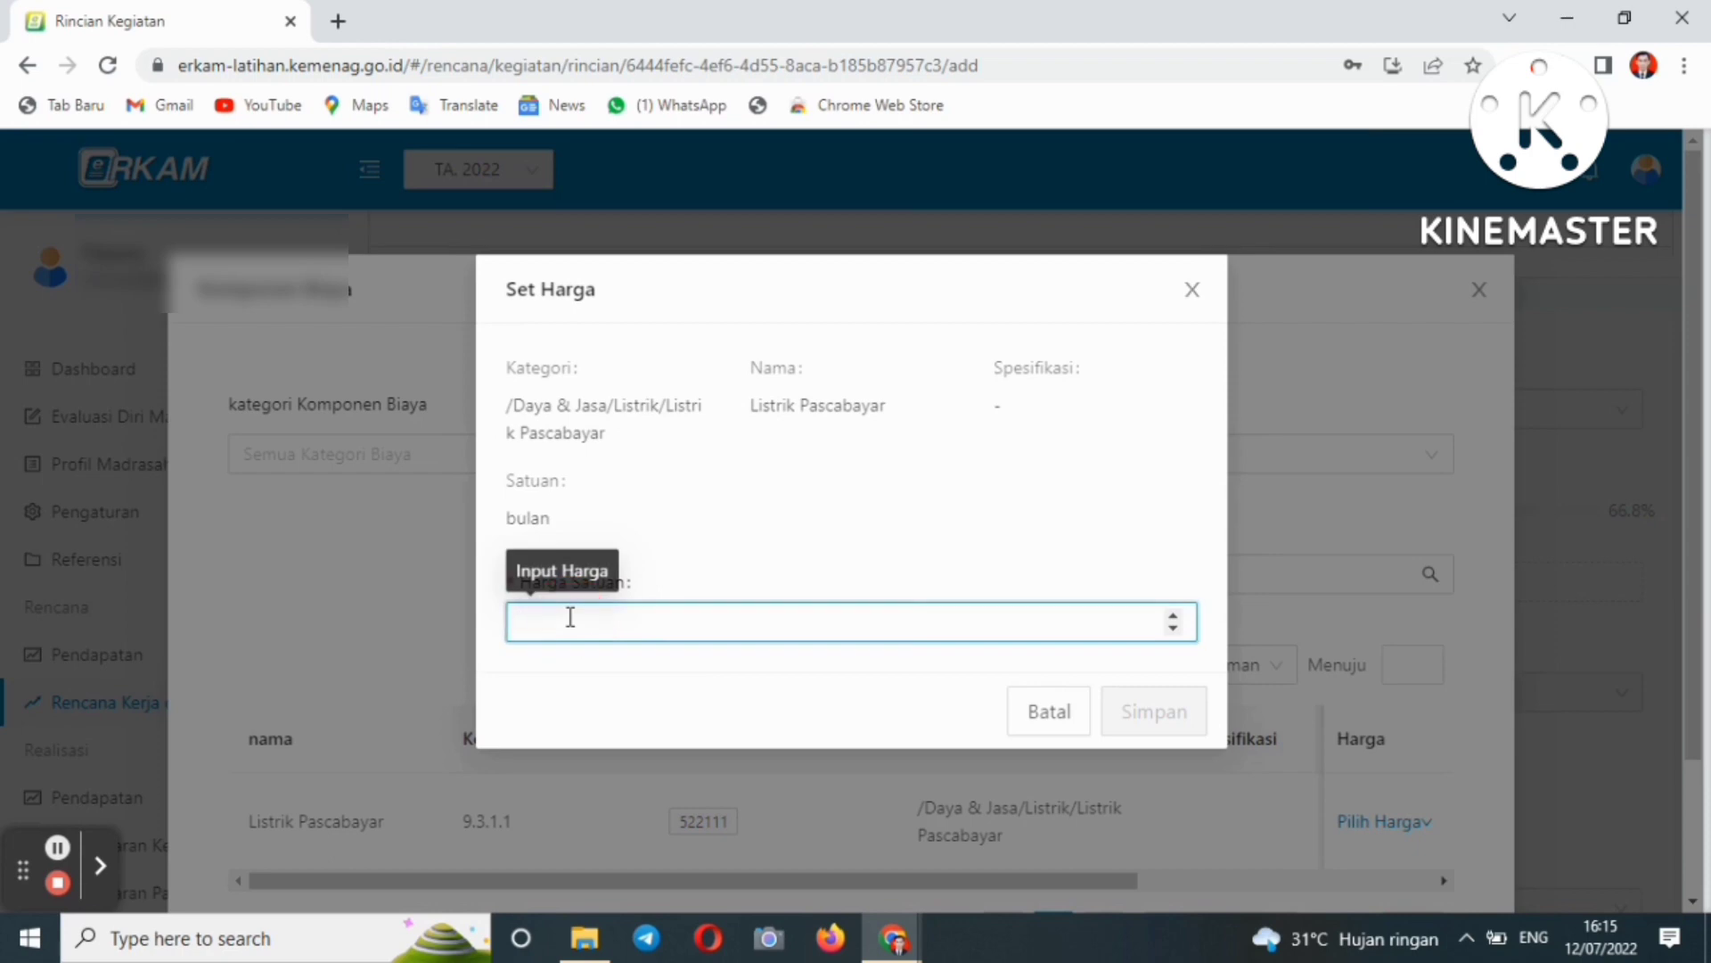
{"action": "type", "text": "500000"}
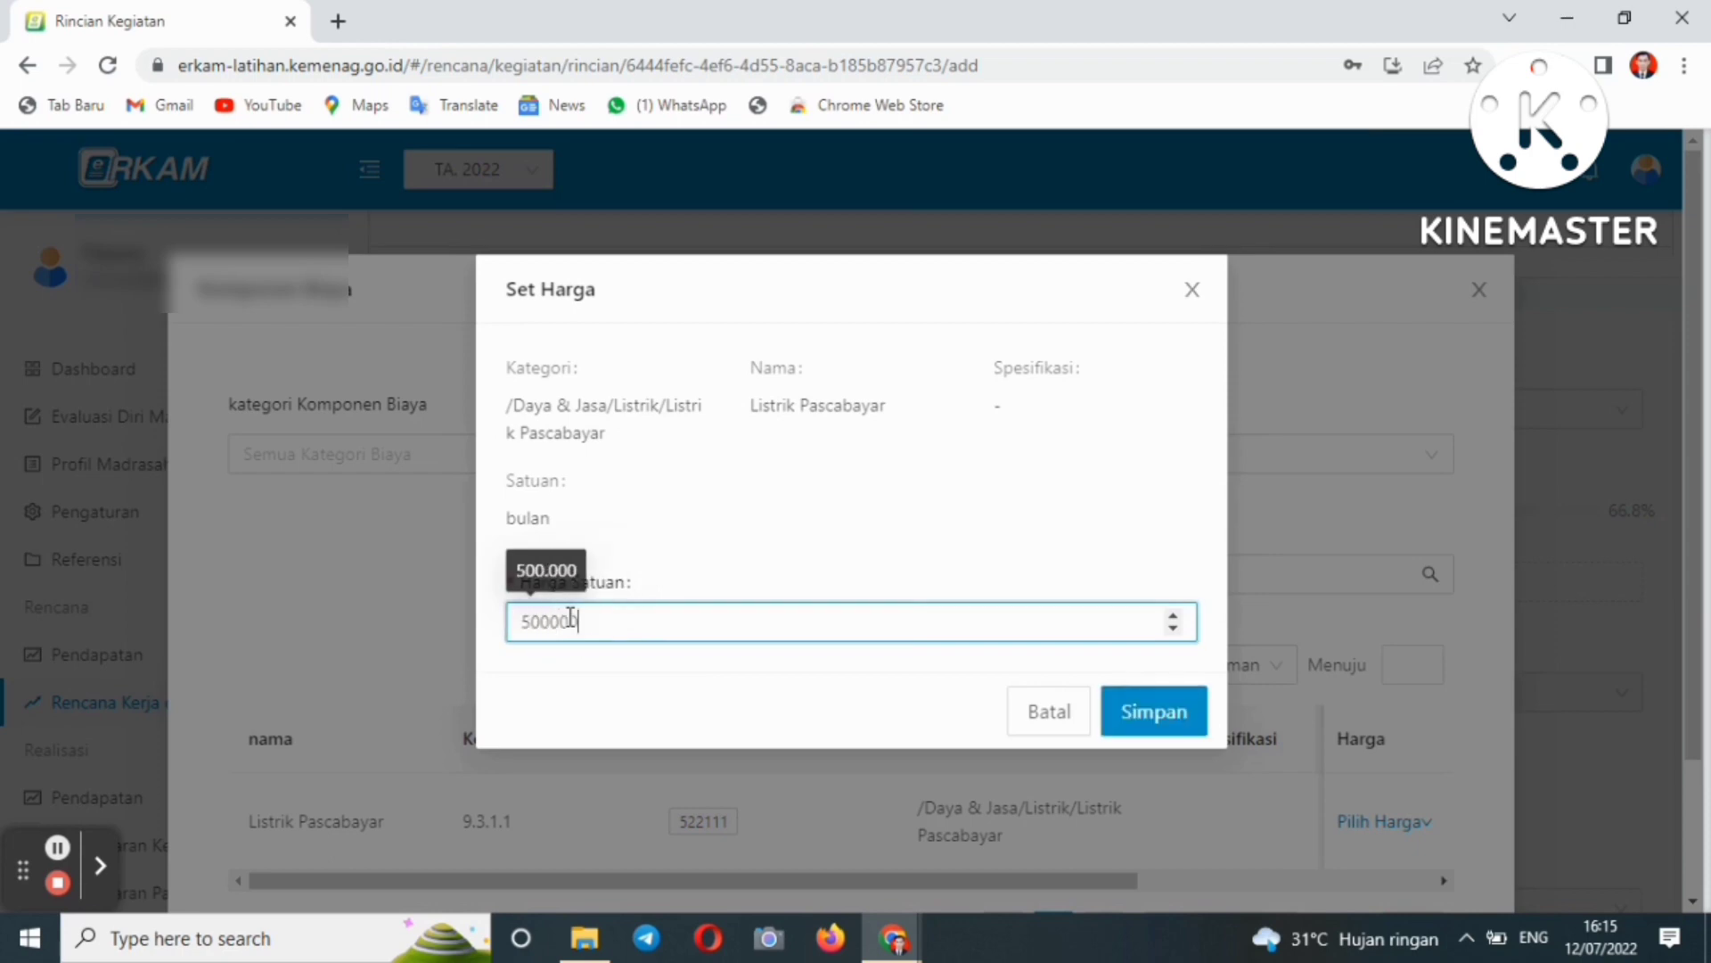
- Save the 500.000 per bulan price and review the Koefisien and monthly fields
{"action": "left_click", "coordinate": [1156, 717]}
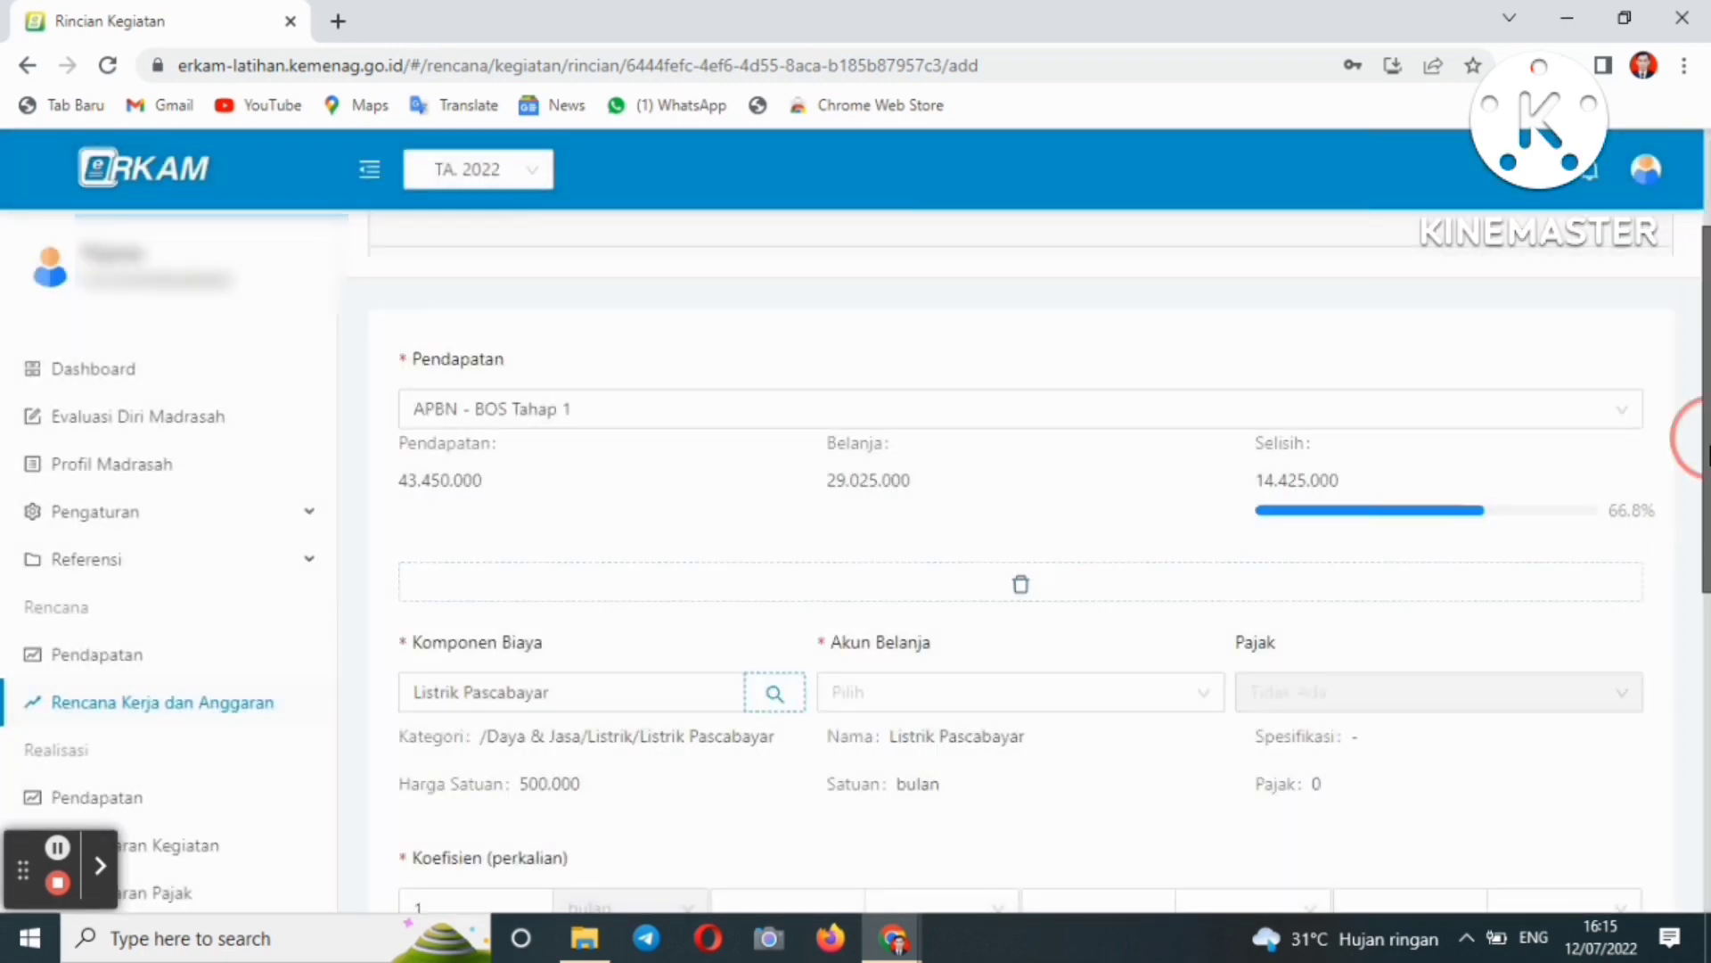
{"action": "left_click_drag", "start_coordinate": [1706, 455], "coordinate": [1705, 600]}
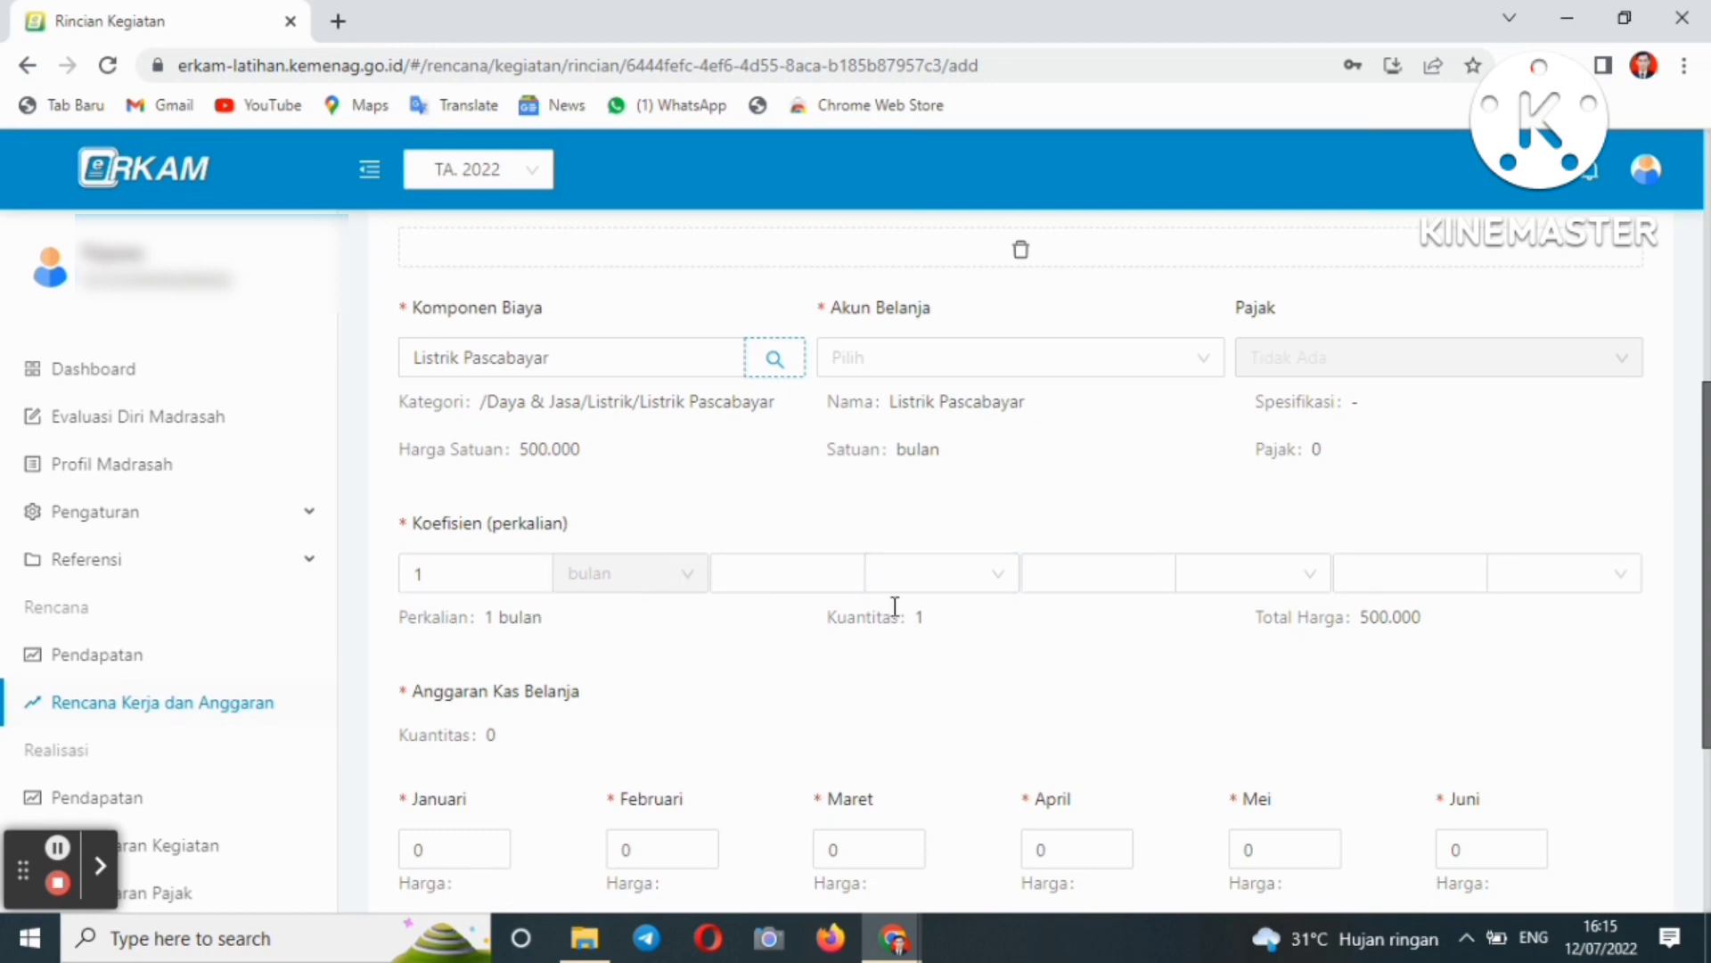
{"action": "left_click", "coordinate": [441, 576]}
{"action": "left_click", "coordinate": [523, 528]}
{"action": "scroll", "coordinate": [1684, 553], "scroll_direction": "down", "scroll_amount": 3}
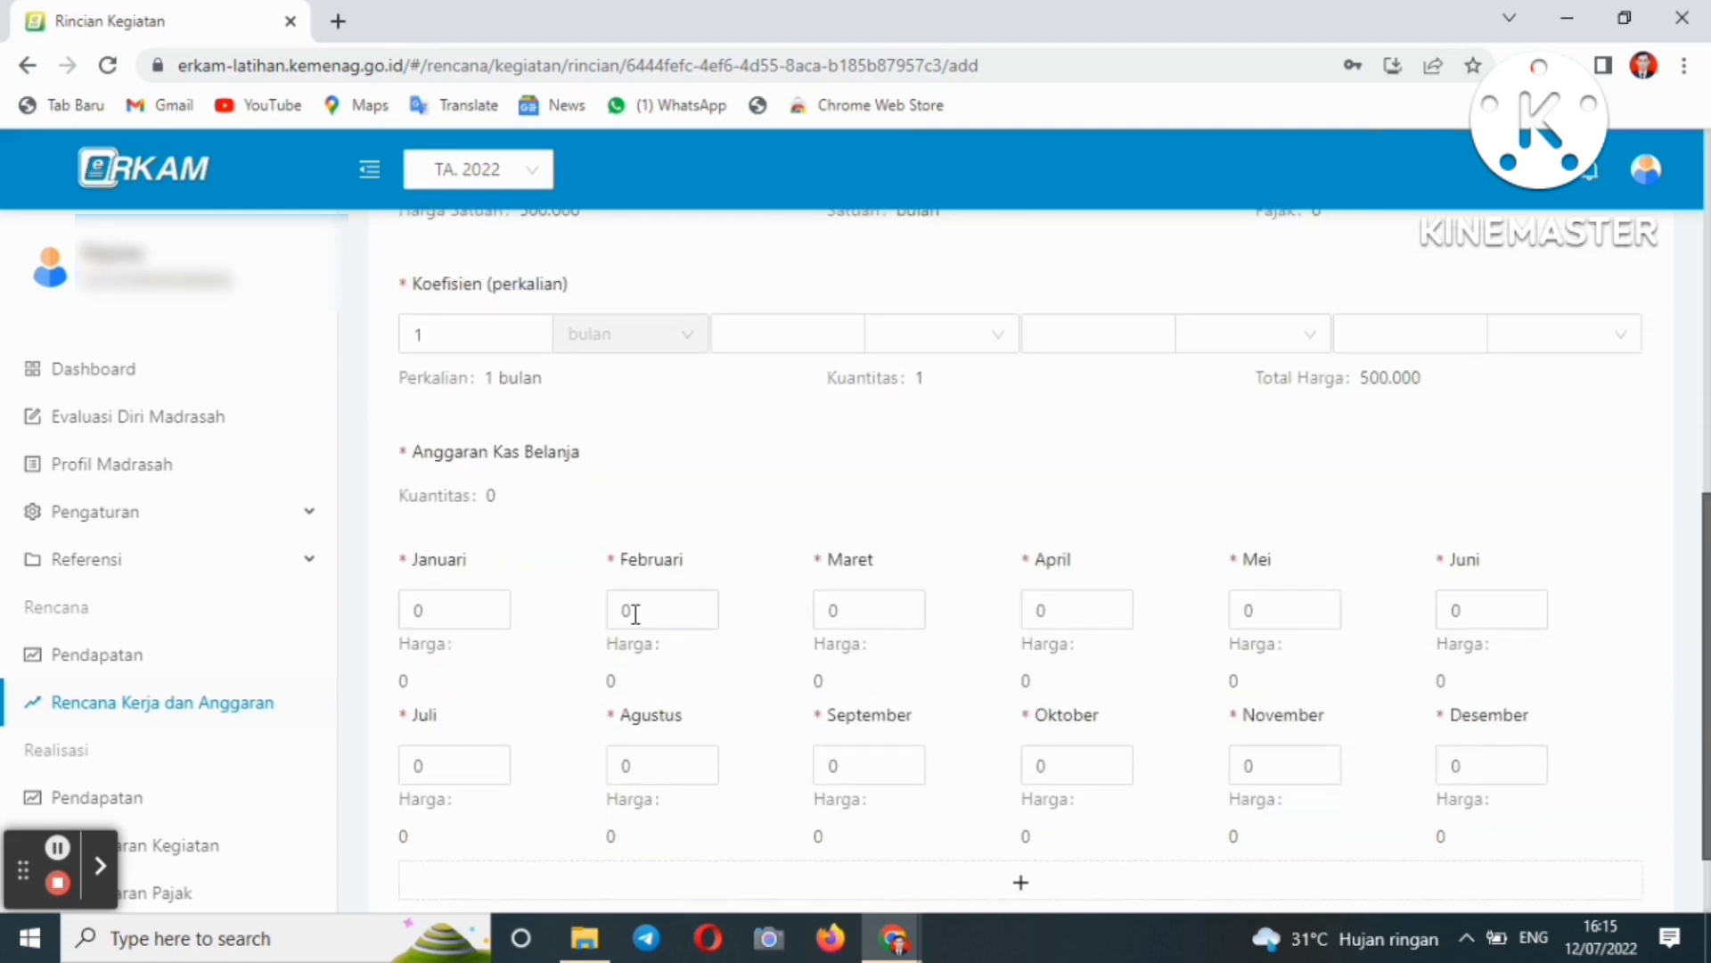
{"action": "left_click_drag", "start_coordinate": [1707, 624], "coordinate": [1693, 379]}
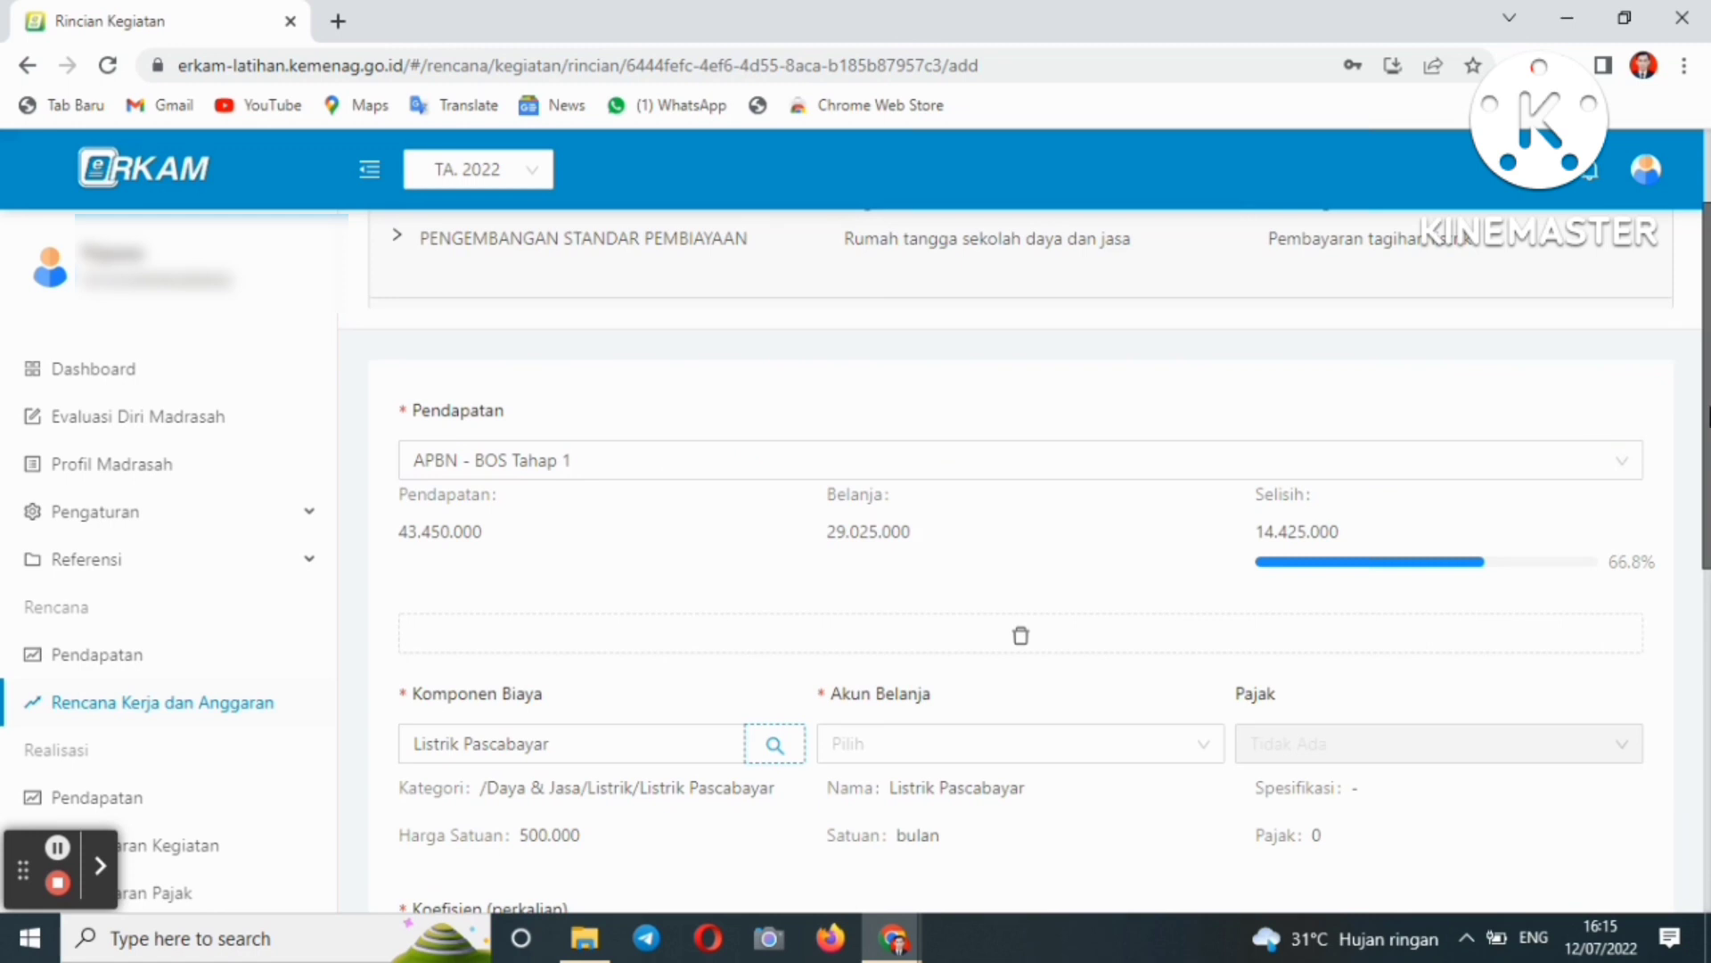
{"action": "left_click_drag", "start_coordinate": [1704, 410], "coordinate": [1705, 646]}
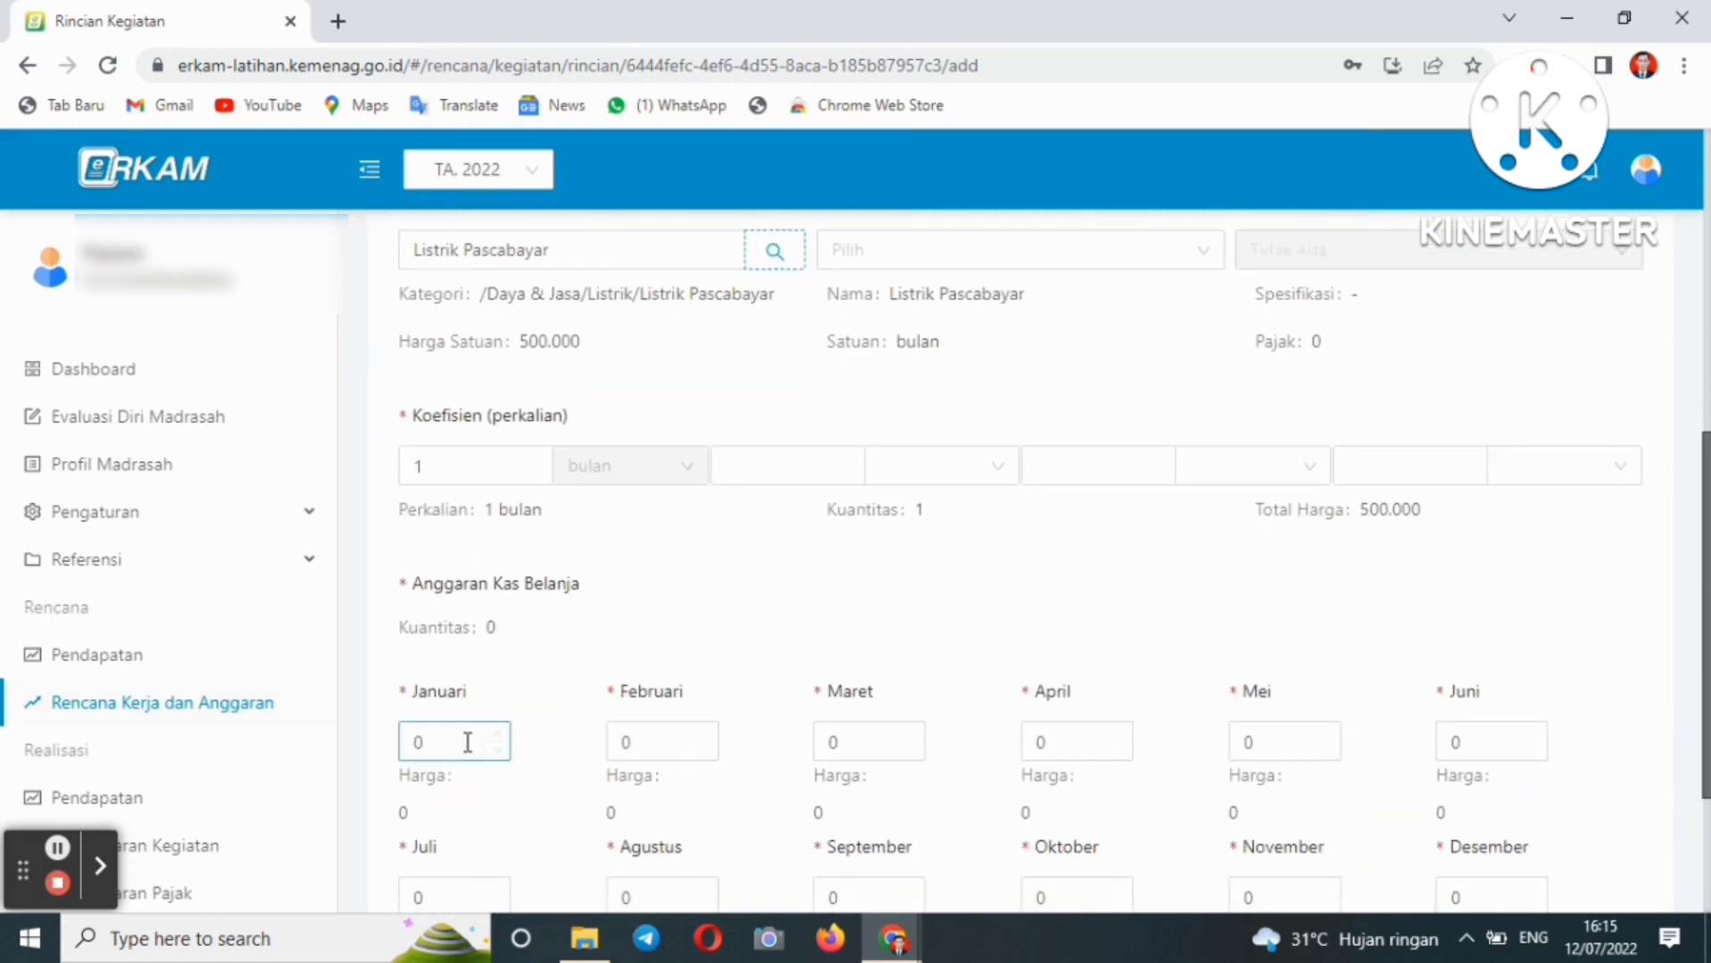
- Change the Koefisien from 1 to 6 bulan, giving Total Harga 3.000.000
{"action": "left_click", "coordinate": [432, 467]}
{"action": "key", "text": "BackSpace"}
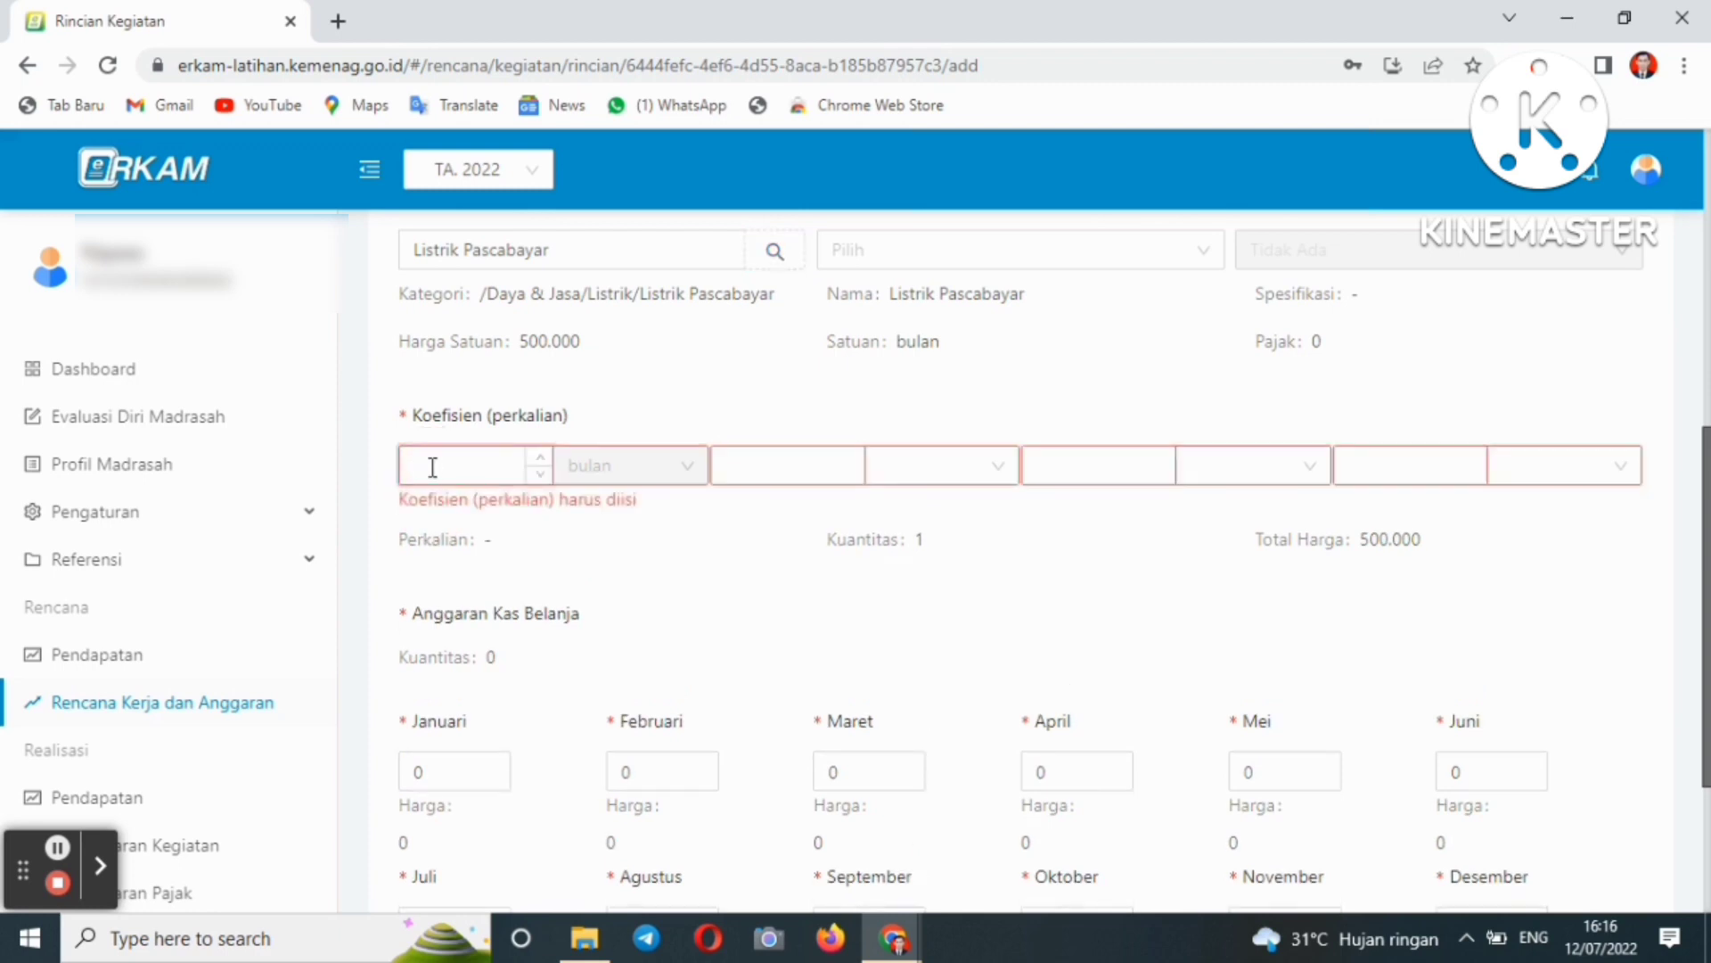
{"action": "type", "text": "6"}
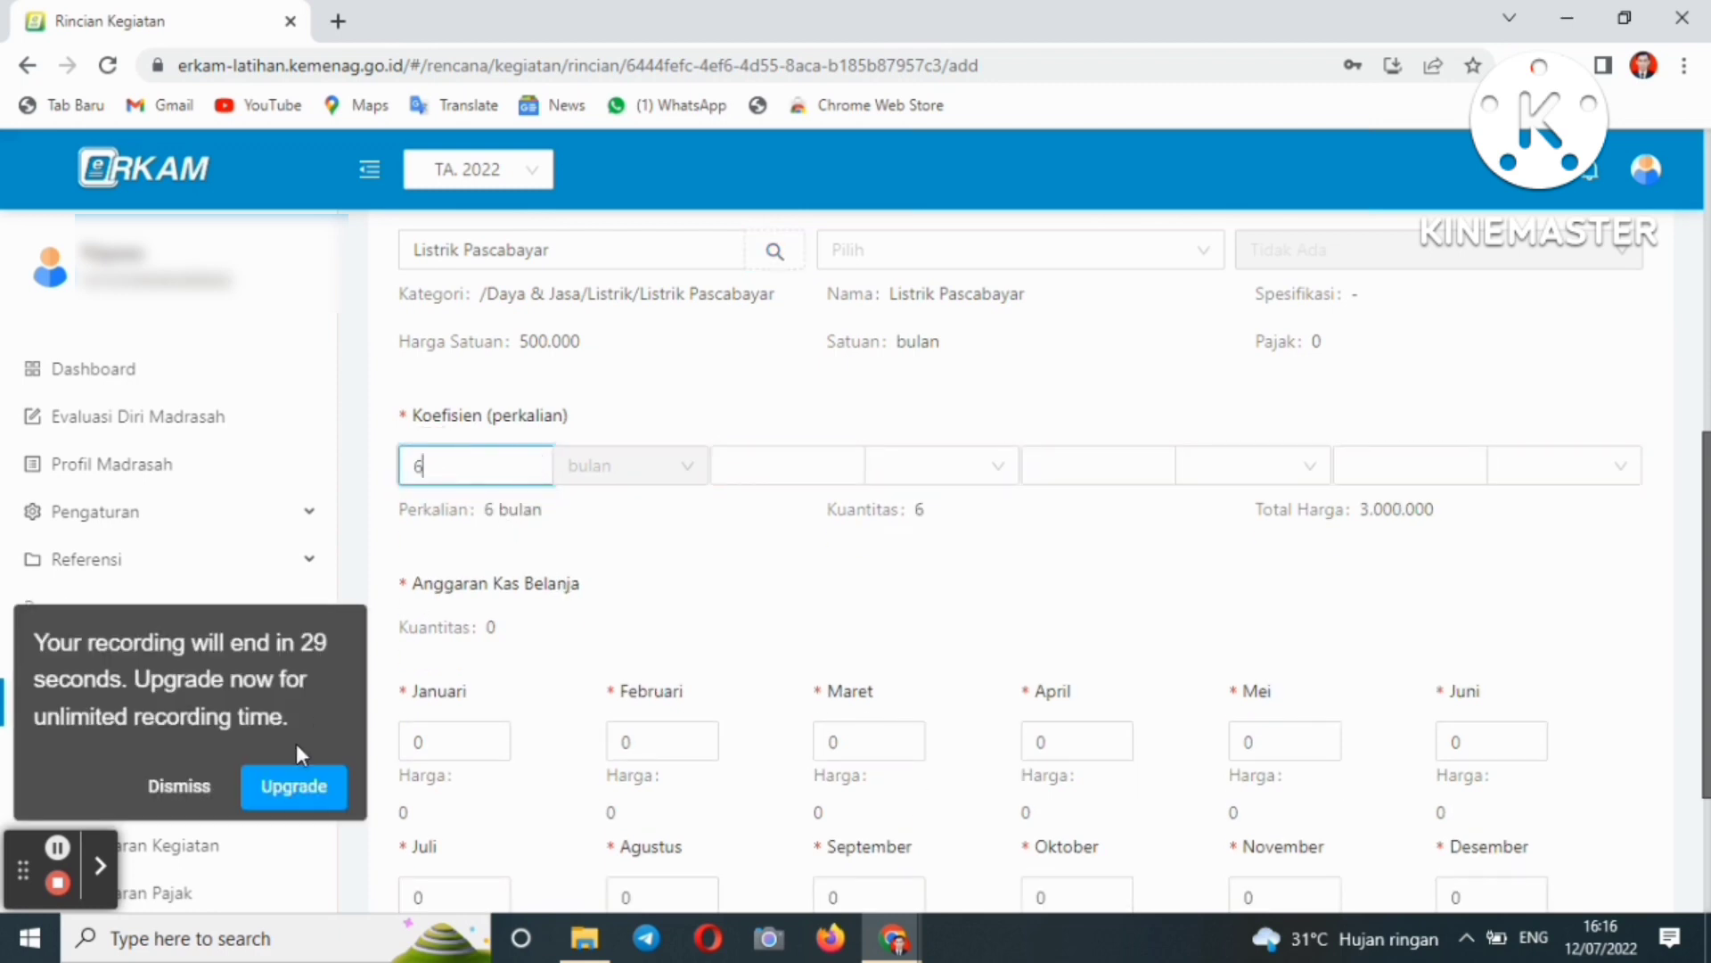
{"action": "left_click", "coordinate": [182, 787]}
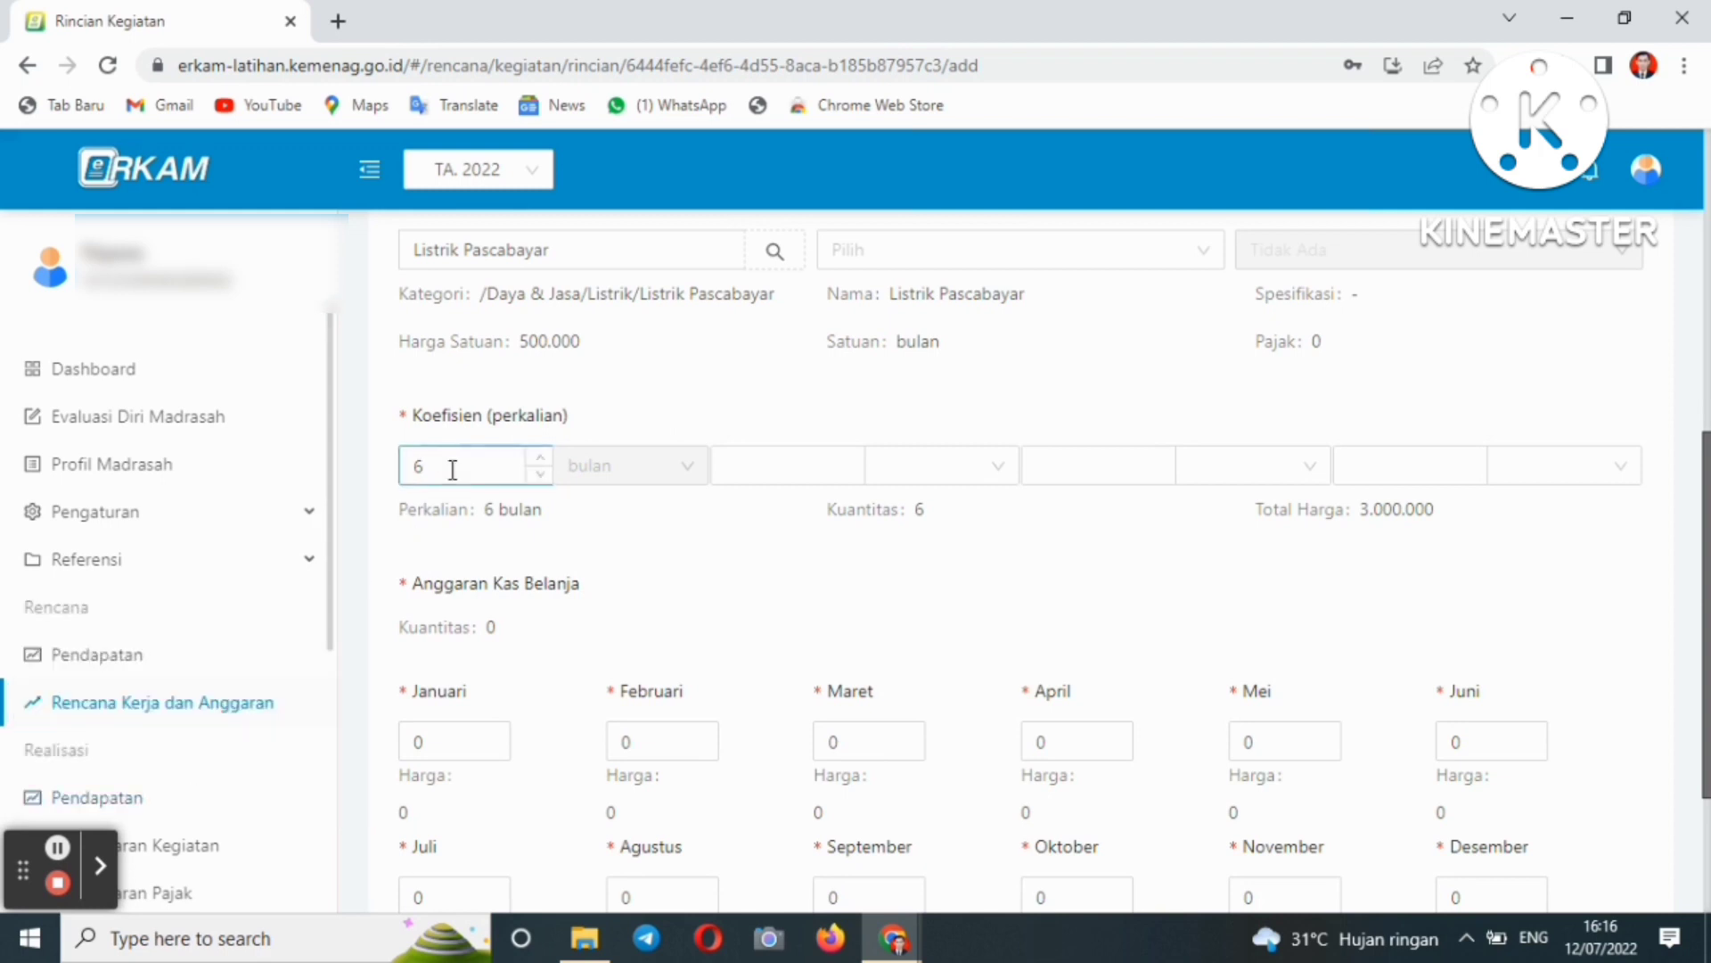
{"action": "left_click", "coordinate": [445, 734]}
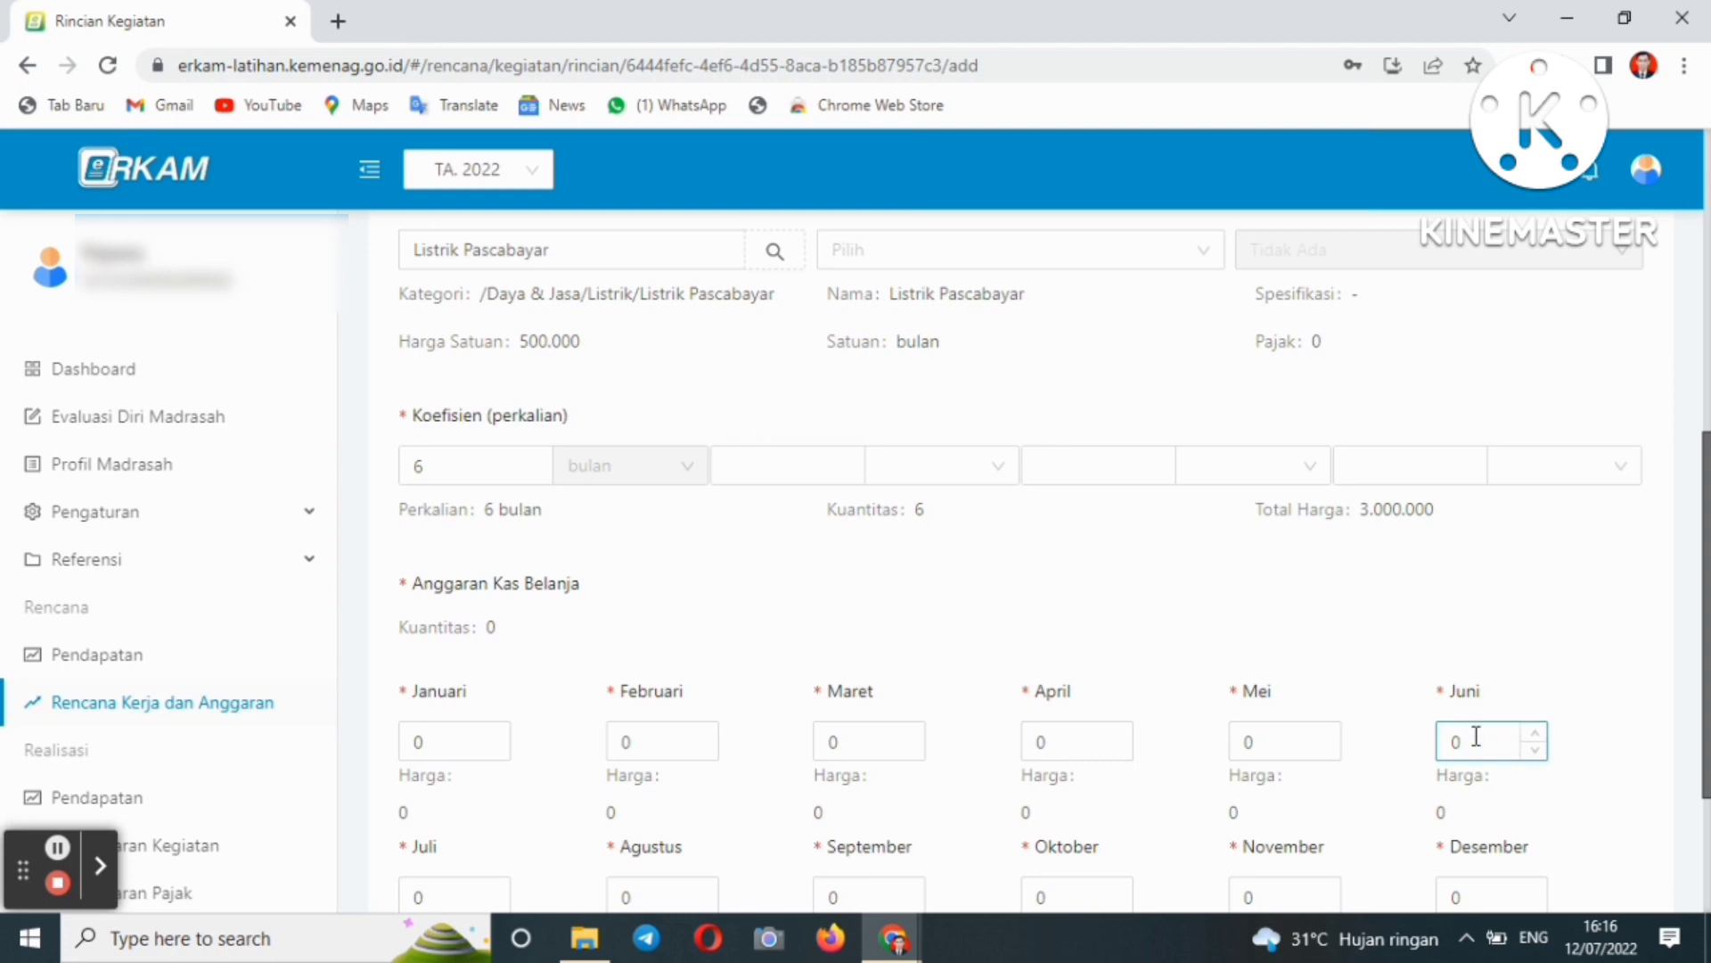
{"action": "scroll", "coordinate": [1704, 606], "scroll_direction": "down", "scroll_amount": 1}
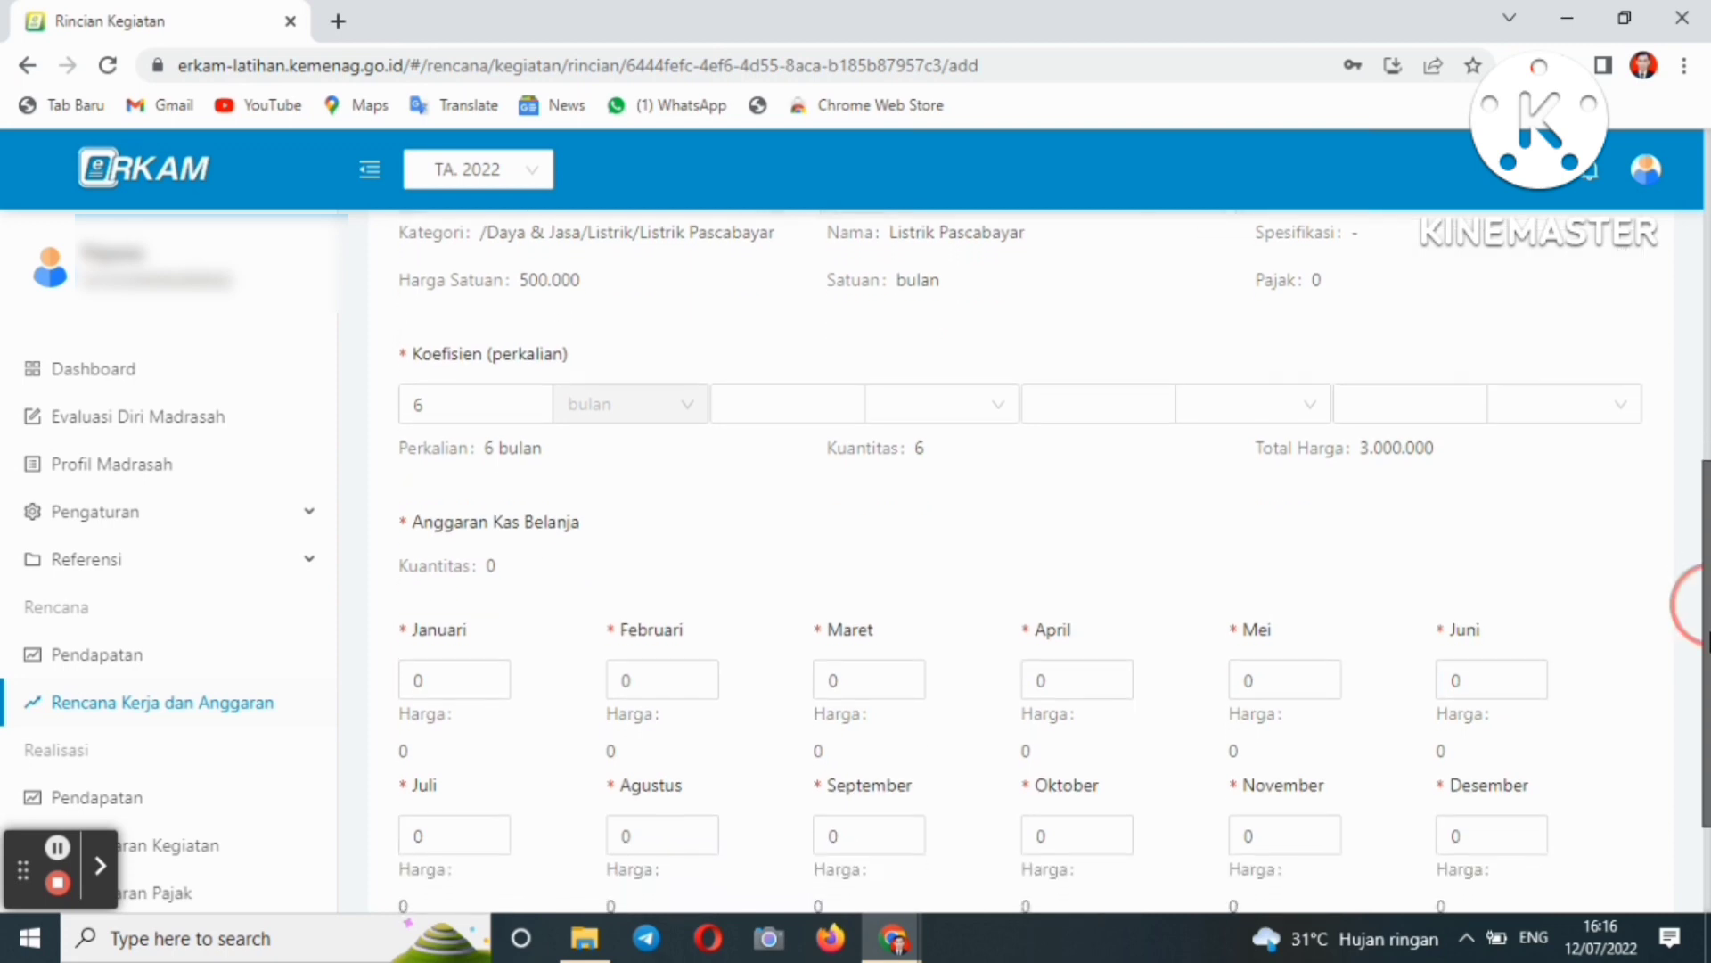
- Scroll through the form to review the Listrik Pascabayar line at 6 bulan, 3.000.000
{"action": "scroll", "coordinate": [1694, 579], "scroll_direction": "up", "scroll_amount": 3}
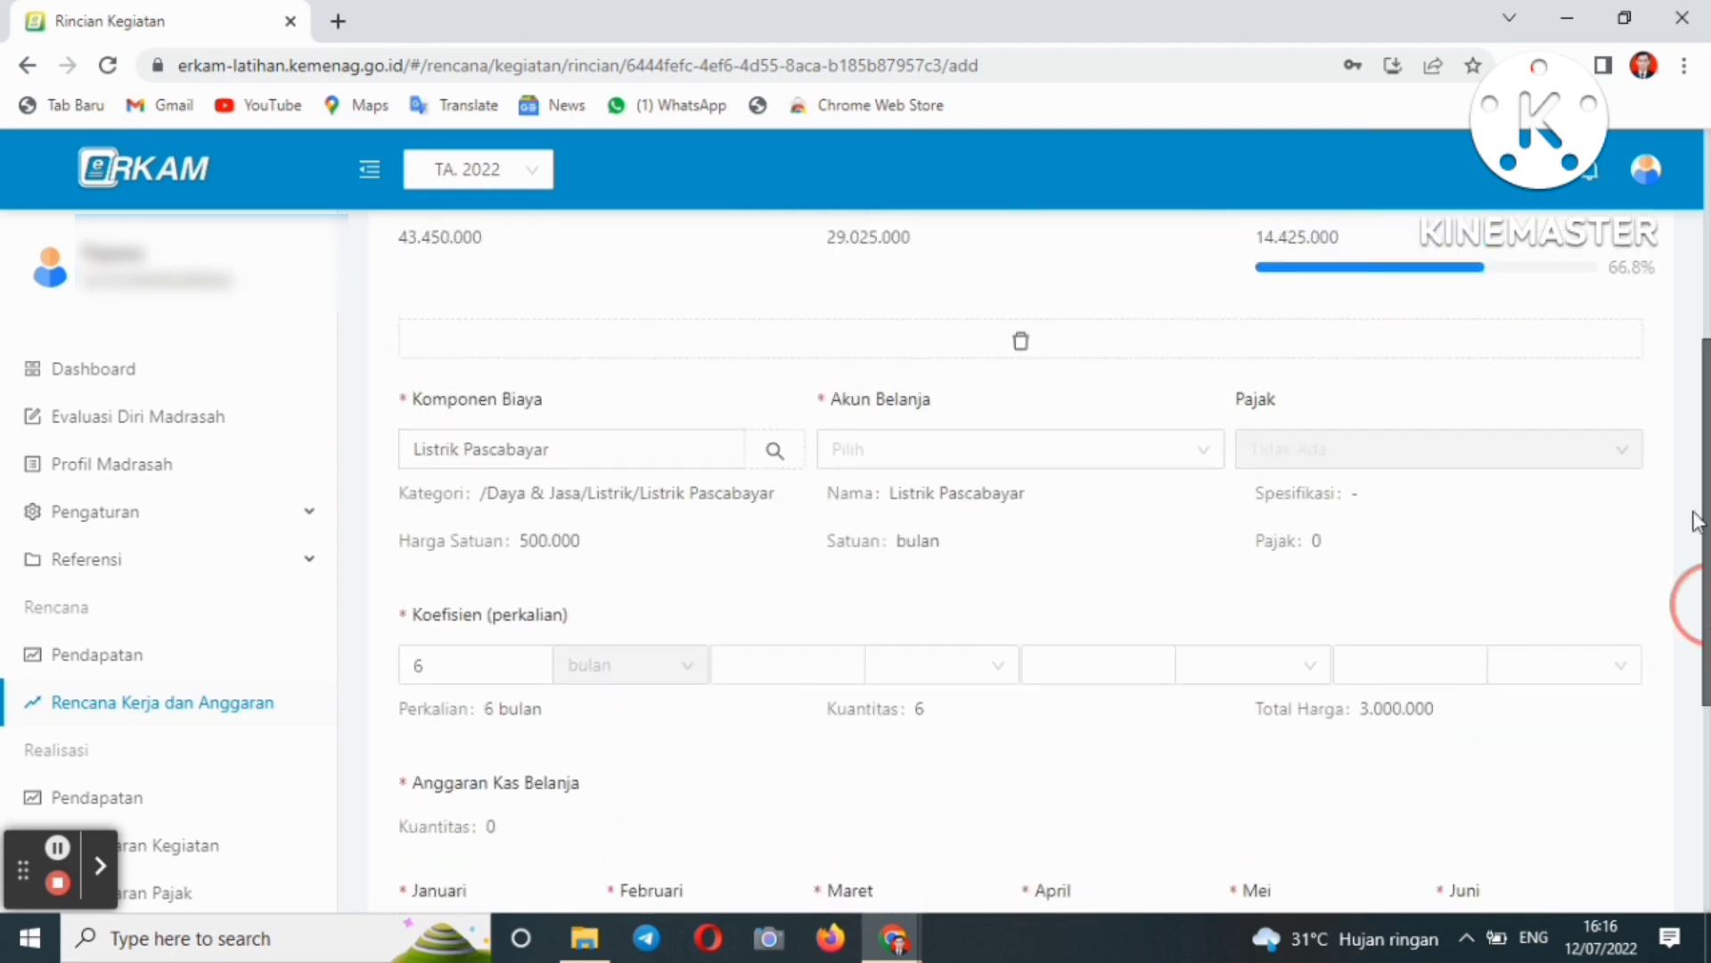
{"action": "scroll", "coordinate": [1685, 499], "scroll_direction": "up", "scroll_amount": 1}
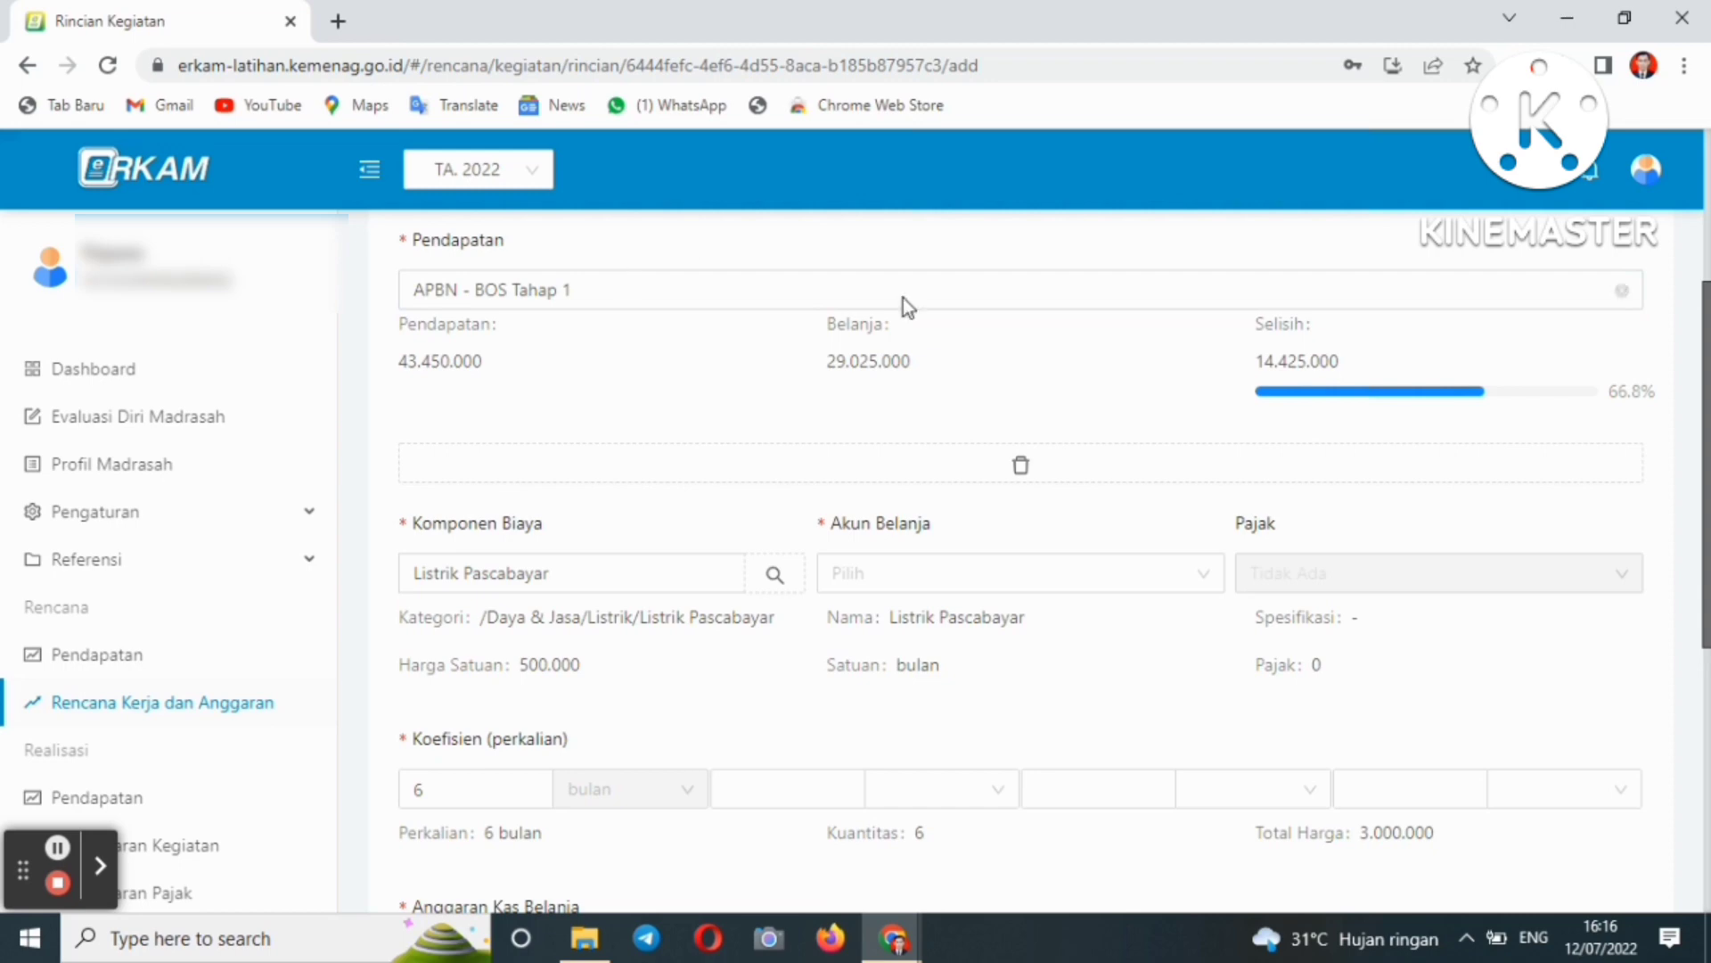
{"action": "left_click_drag", "start_coordinate": [1698, 345], "coordinate": [1698, 615]}
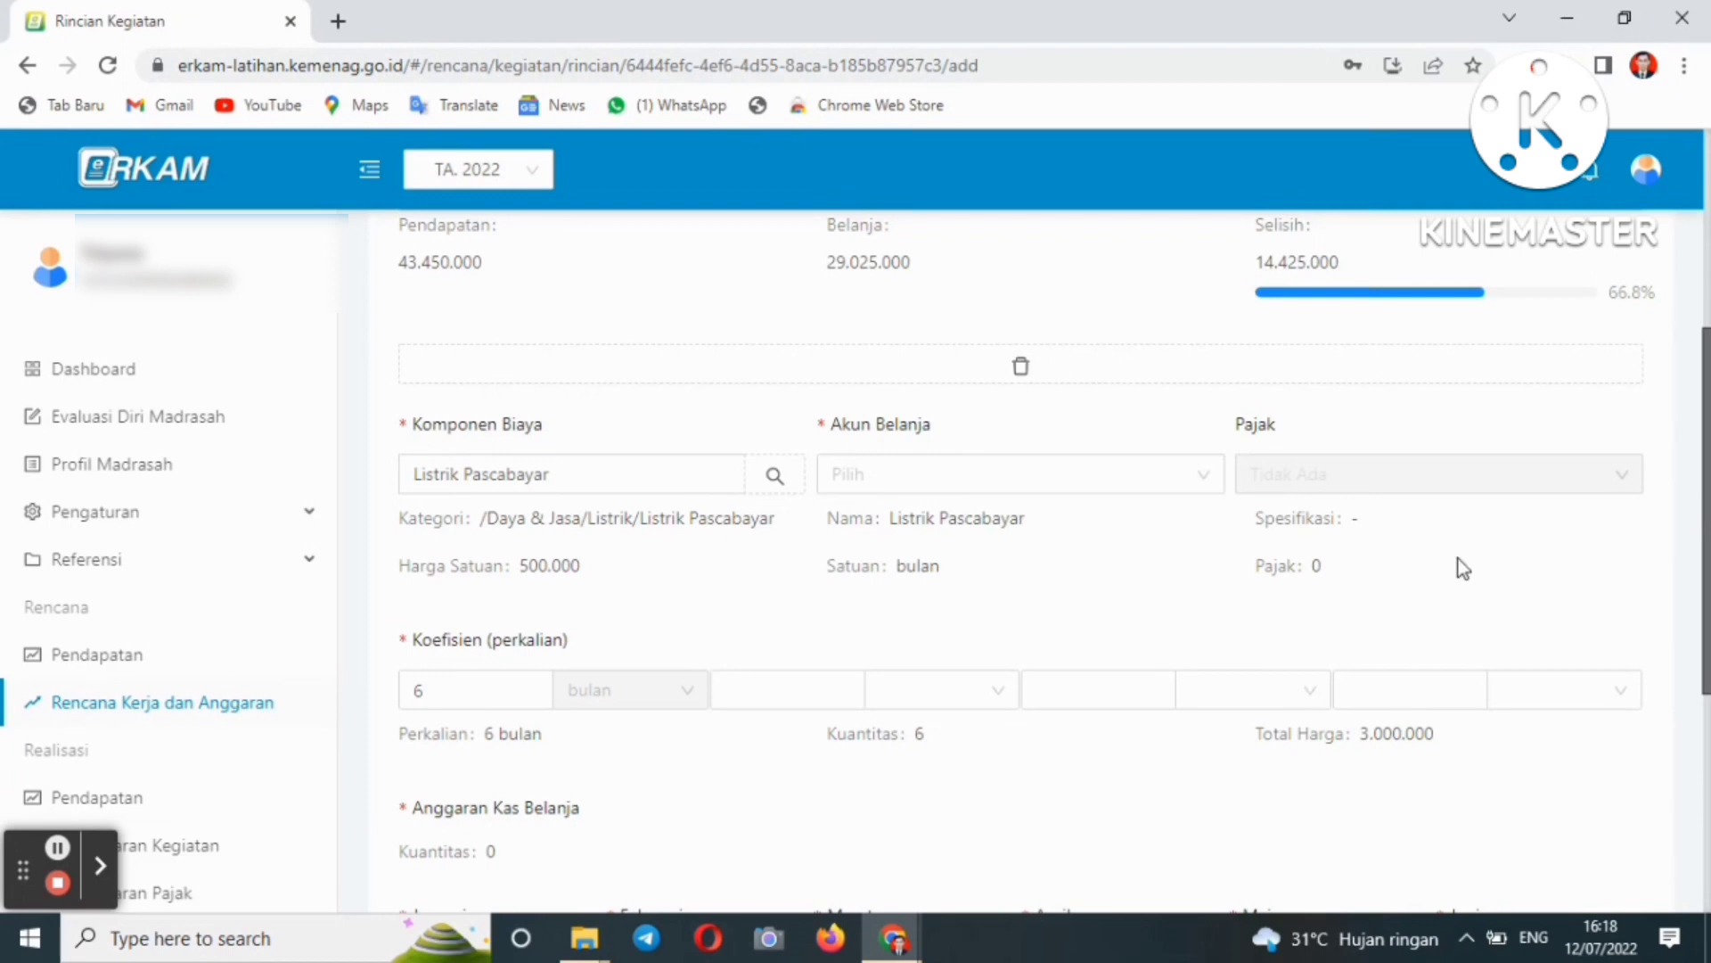
{"action": "scroll", "coordinate": [763, 286], "scroll_direction": "up", "scroll_amount": 3}
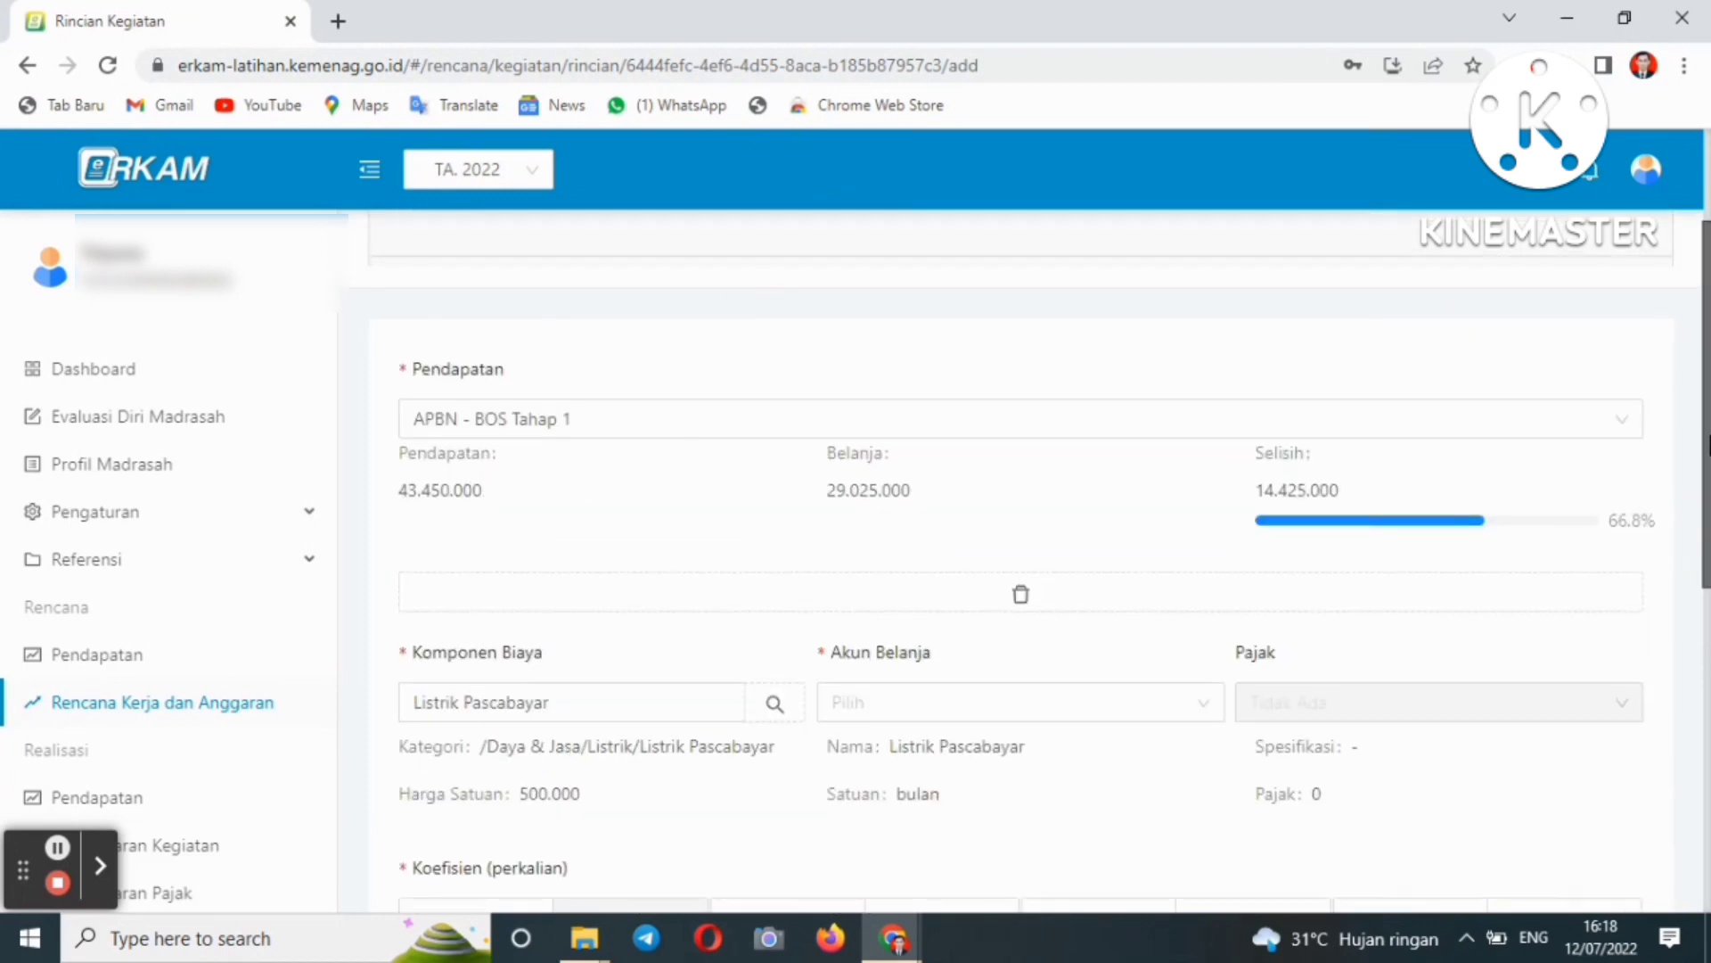
{"action": "scroll", "coordinate": [1684, 363], "scroll_direction": "down", "scroll_amount": 8}
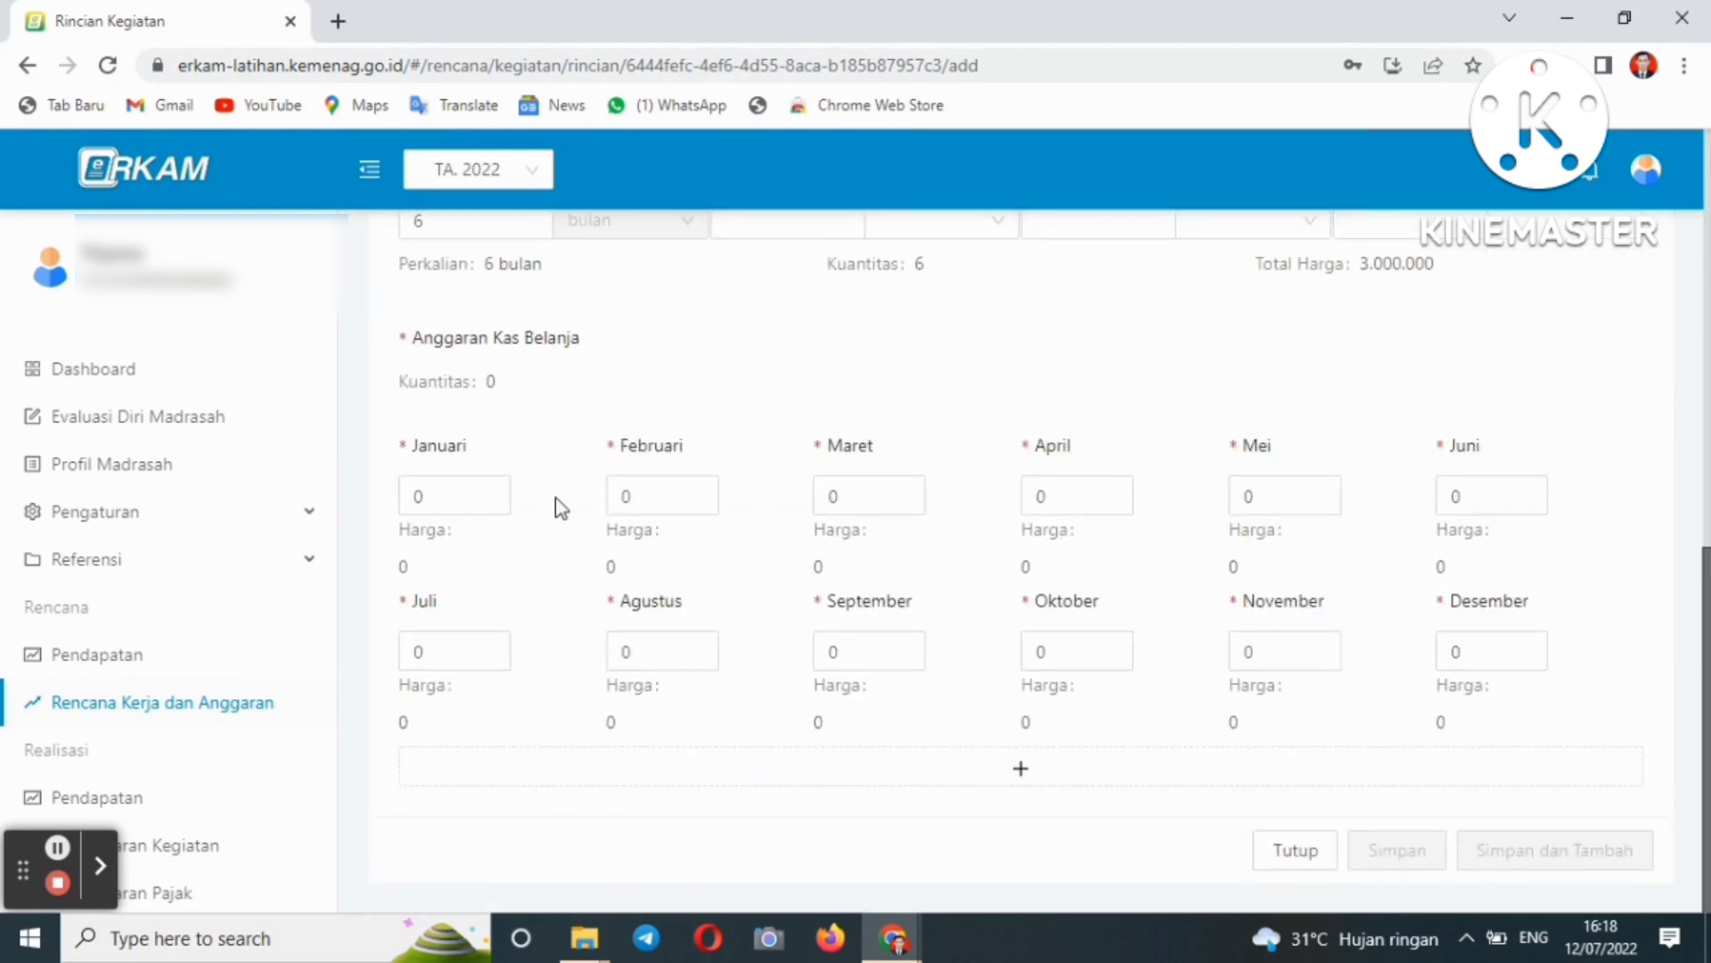
{"action": "left_click", "coordinate": [450, 502]}
{"action": "left_click", "coordinate": [635, 496]}
{"action": "left_click", "coordinate": [867, 501]}
{"action": "left_click", "coordinate": [1081, 501]}
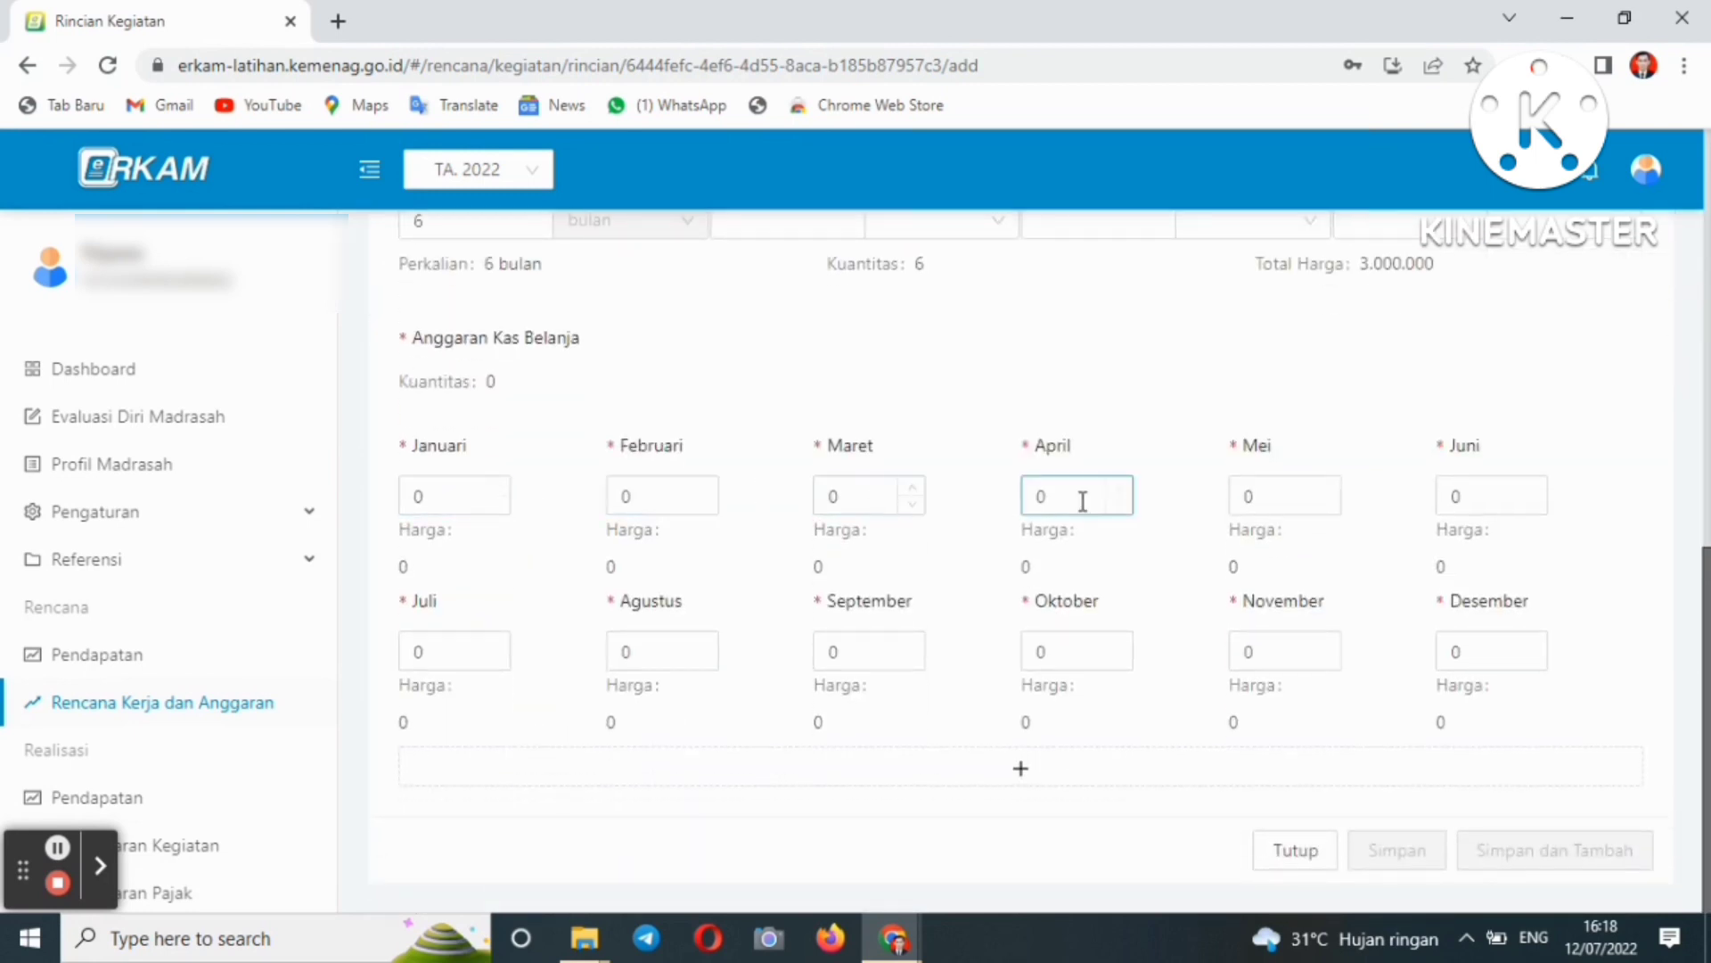
{"action": "left_click", "coordinate": [1280, 499]}
{"action": "left_click", "coordinate": [1482, 503]}
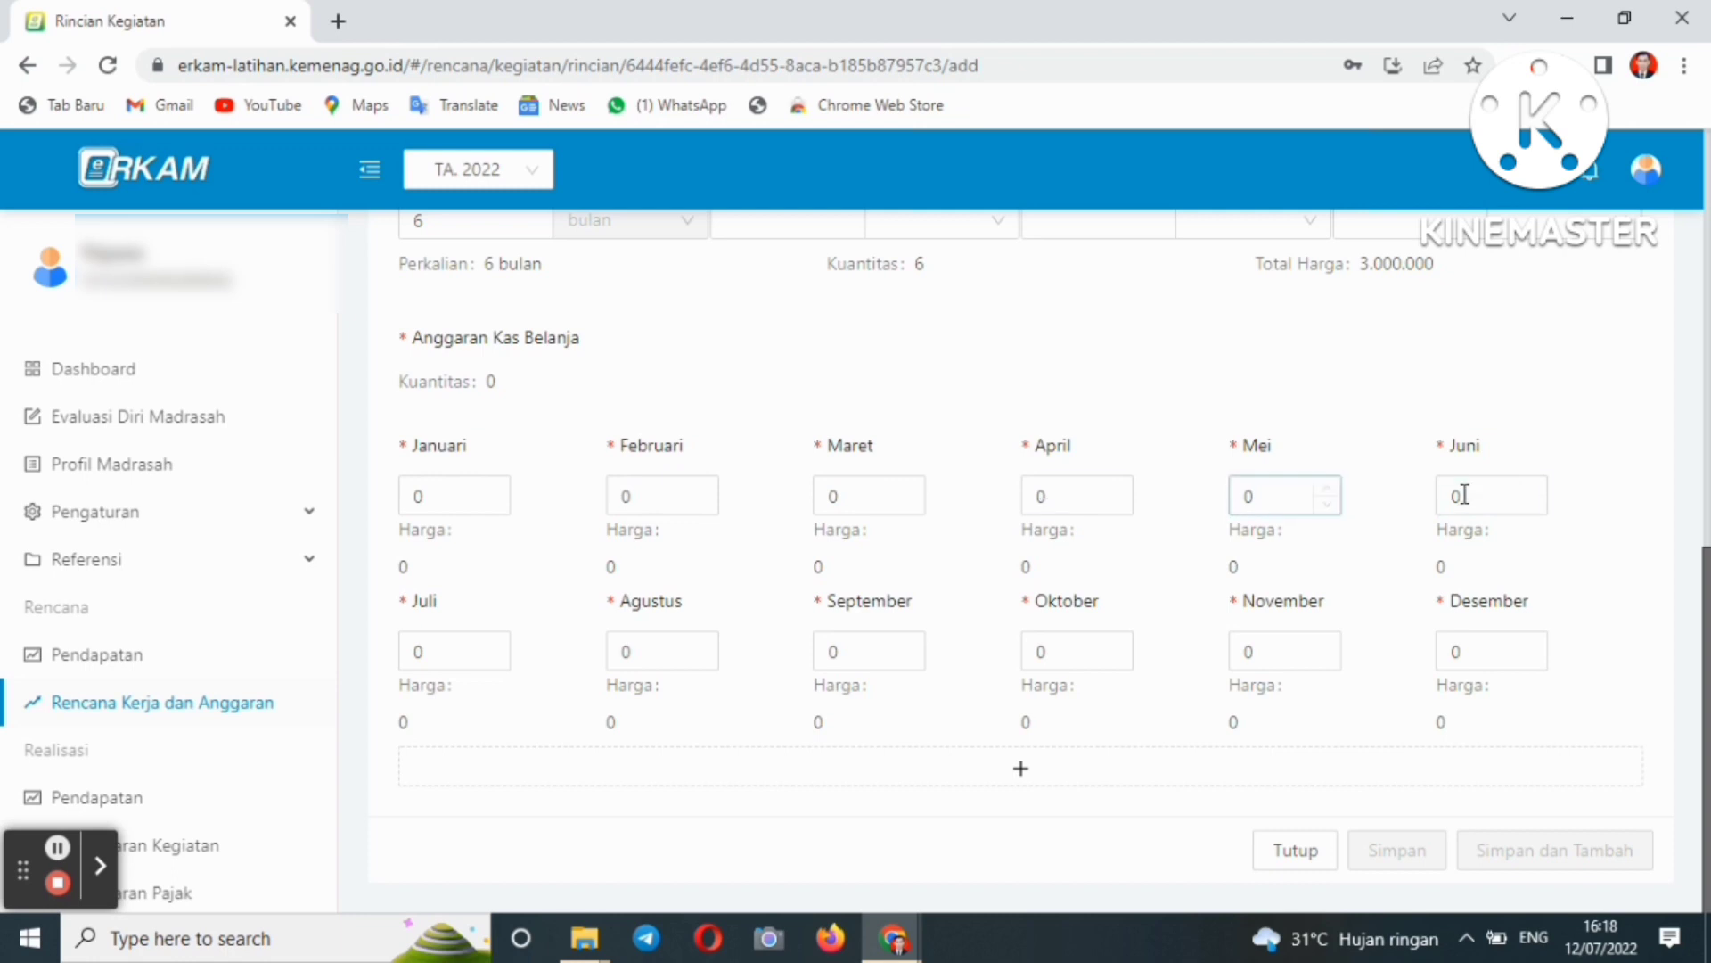
{"action": "left_click_drag", "start_coordinate": [1699, 660], "coordinate": [1638, 356]}
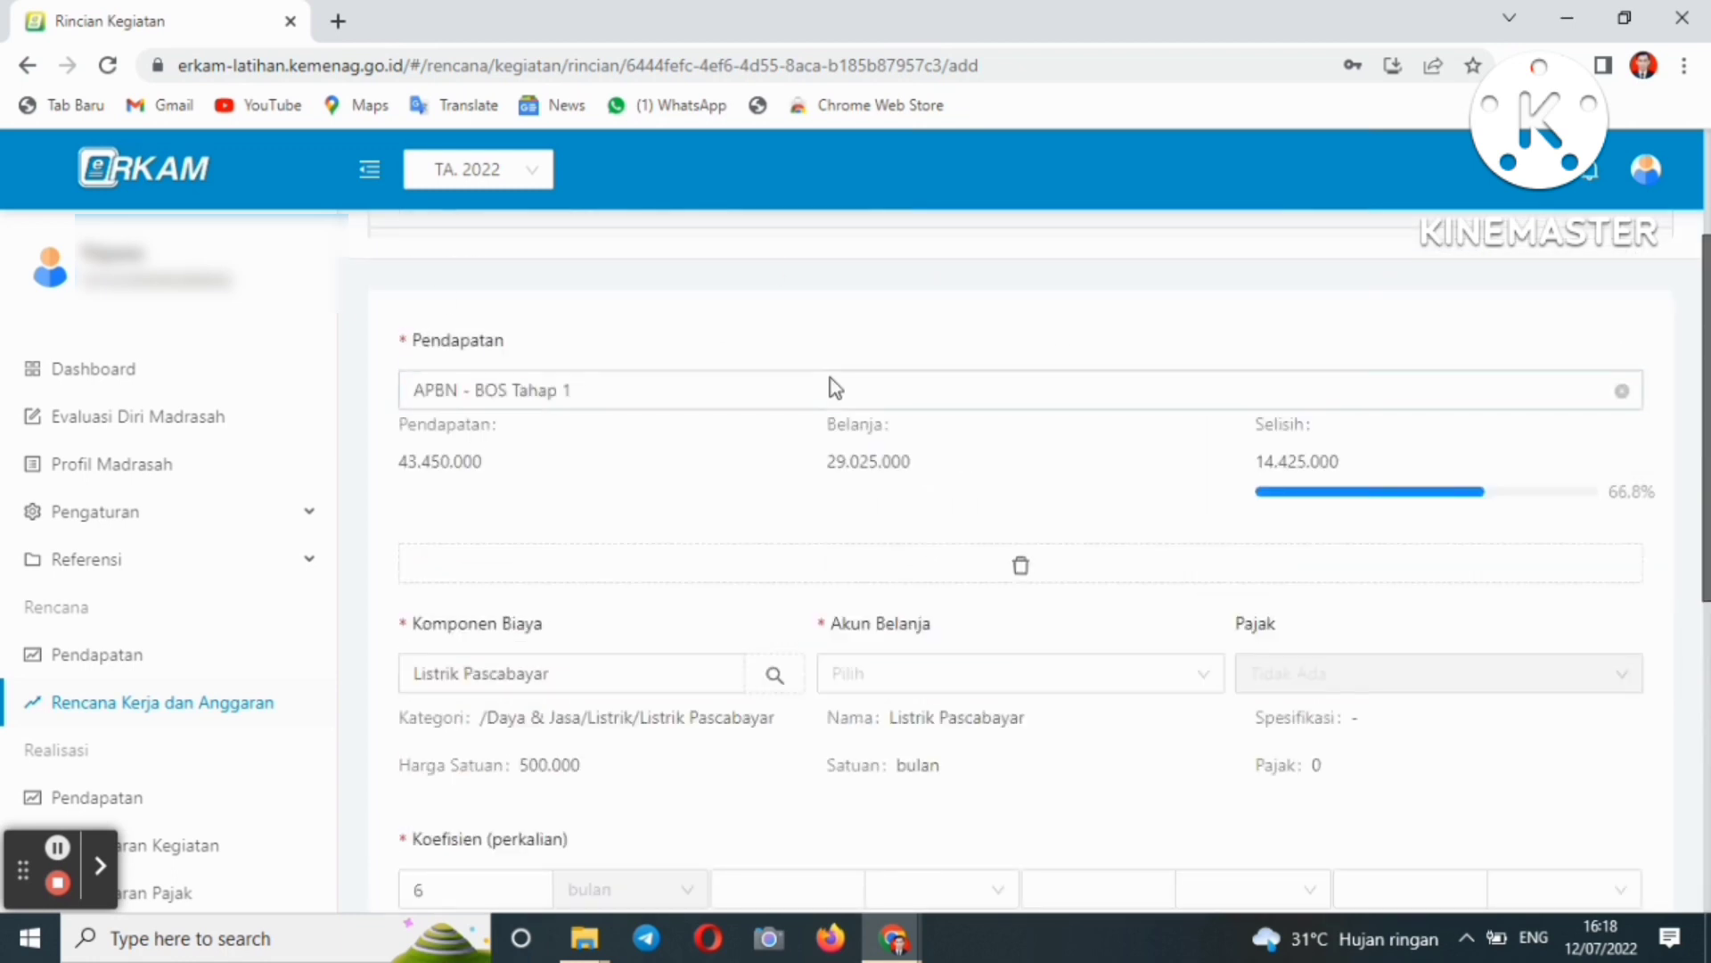
{"action": "left_click_drag", "start_coordinate": [1699, 348], "coordinate": [1700, 713]}
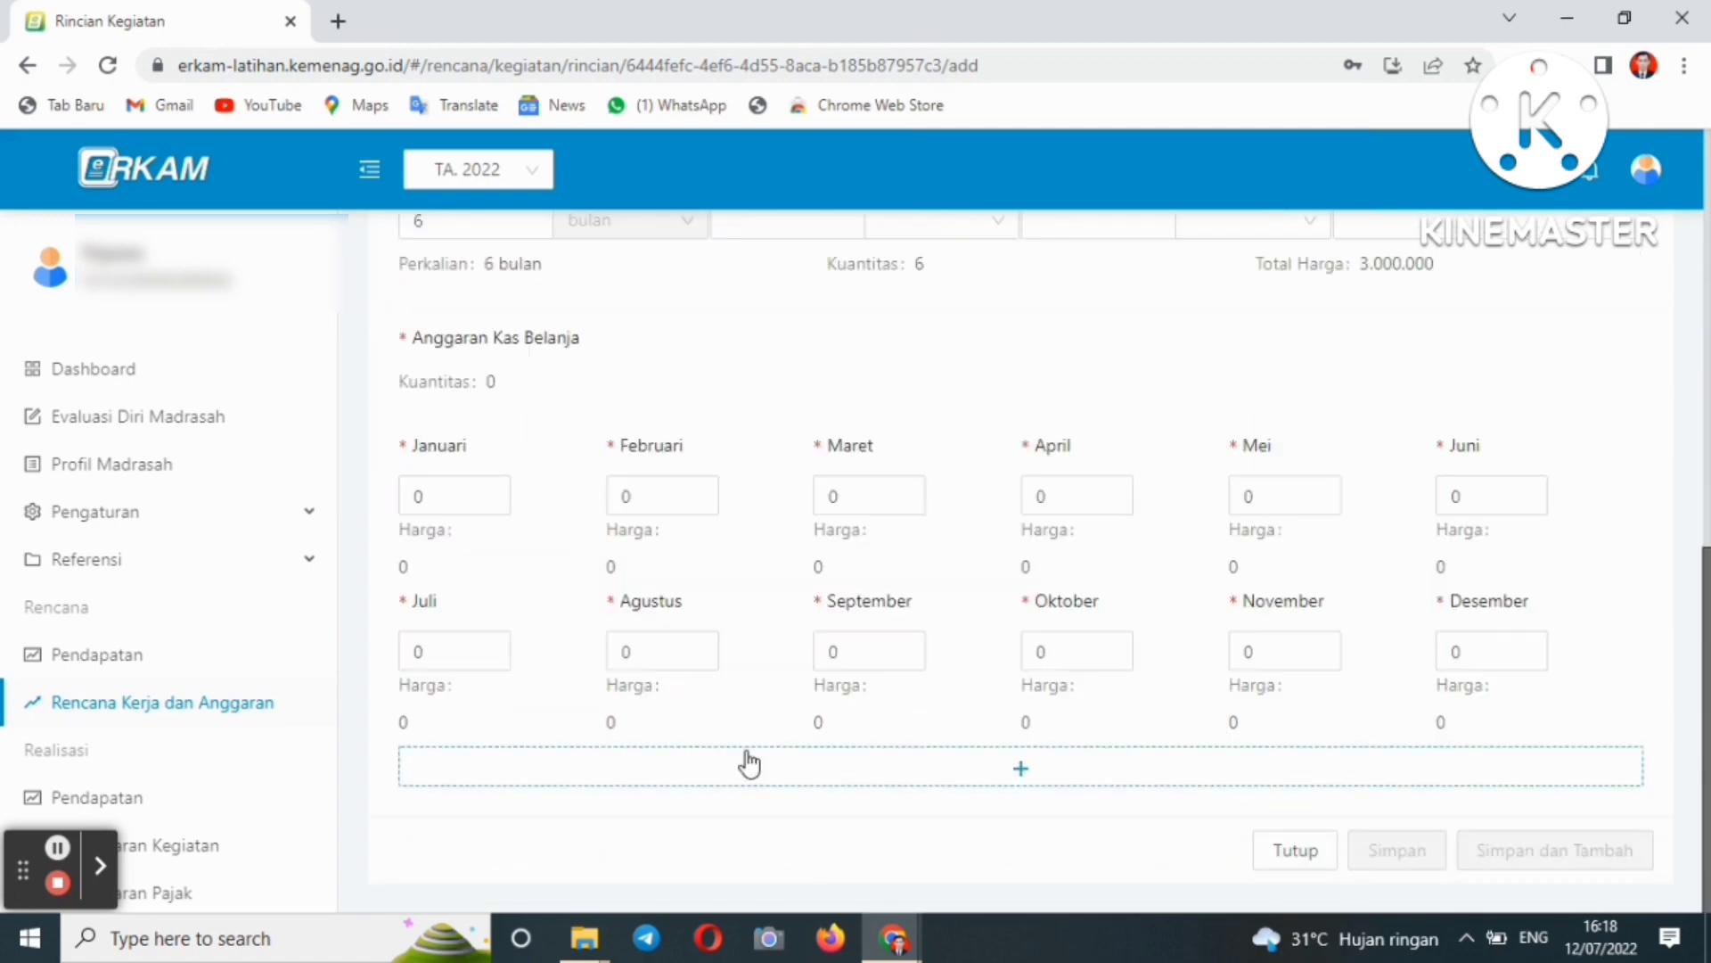
{"action": "left_click_drag", "start_coordinate": [1699, 638], "coordinate": [1697, 408]}
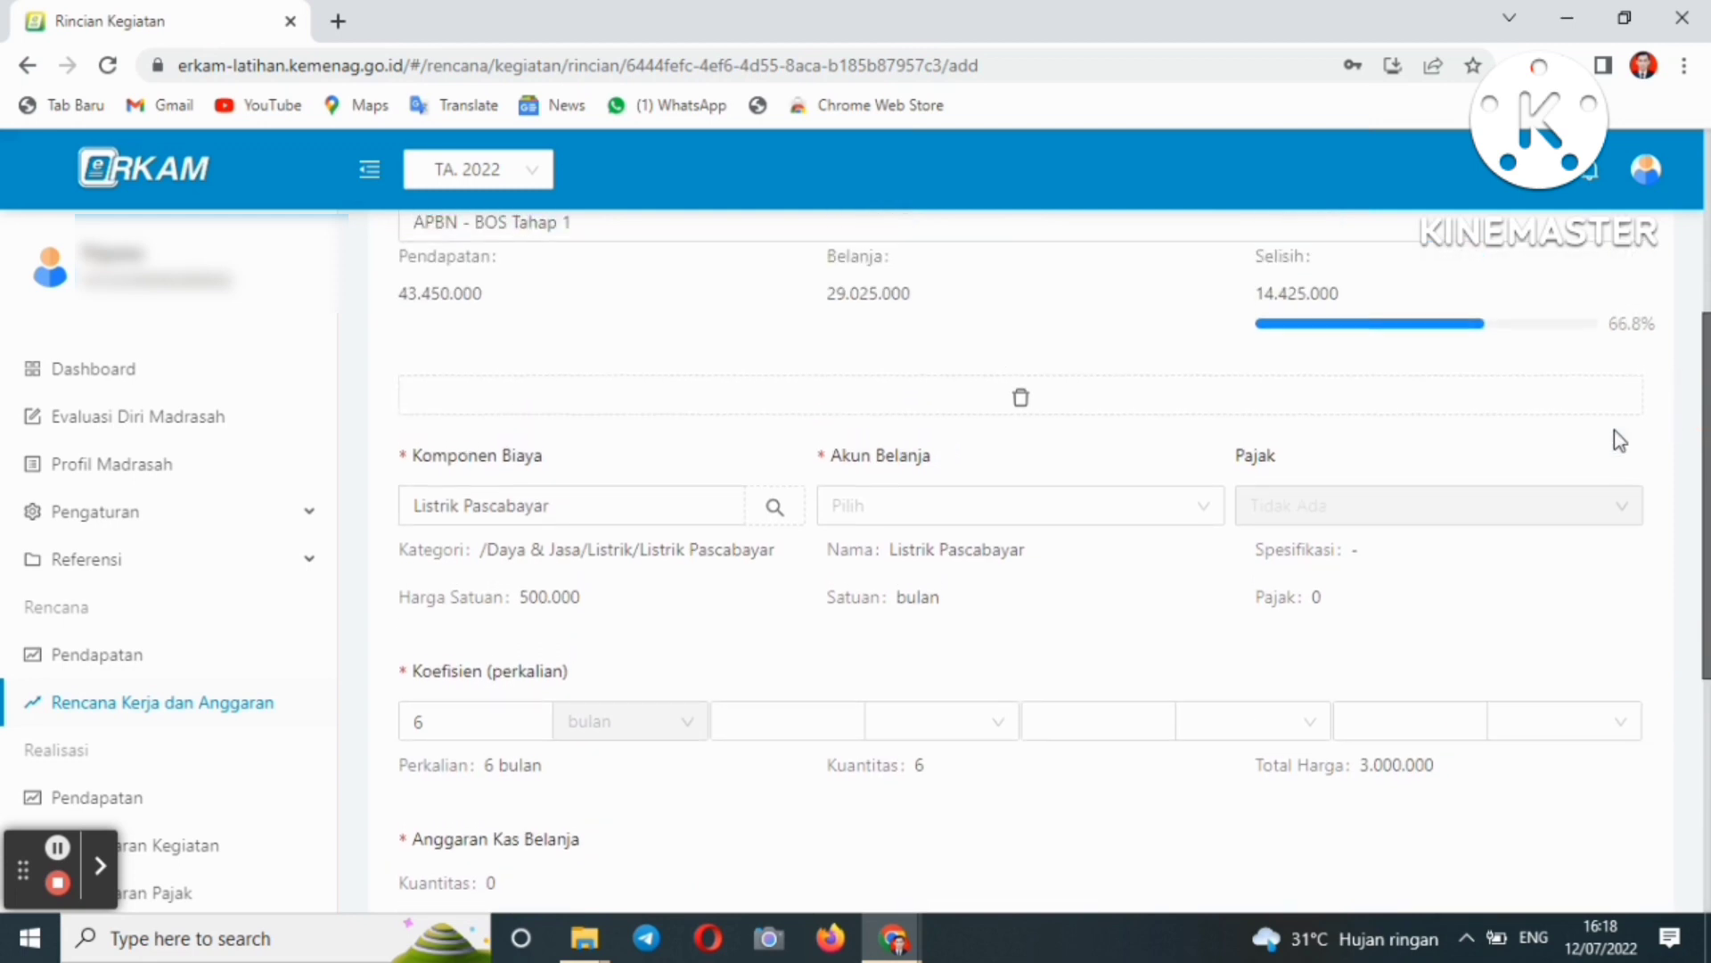
{"action": "left_click_drag", "start_coordinate": [1706, 624], "coordinate": [1706, 588]}
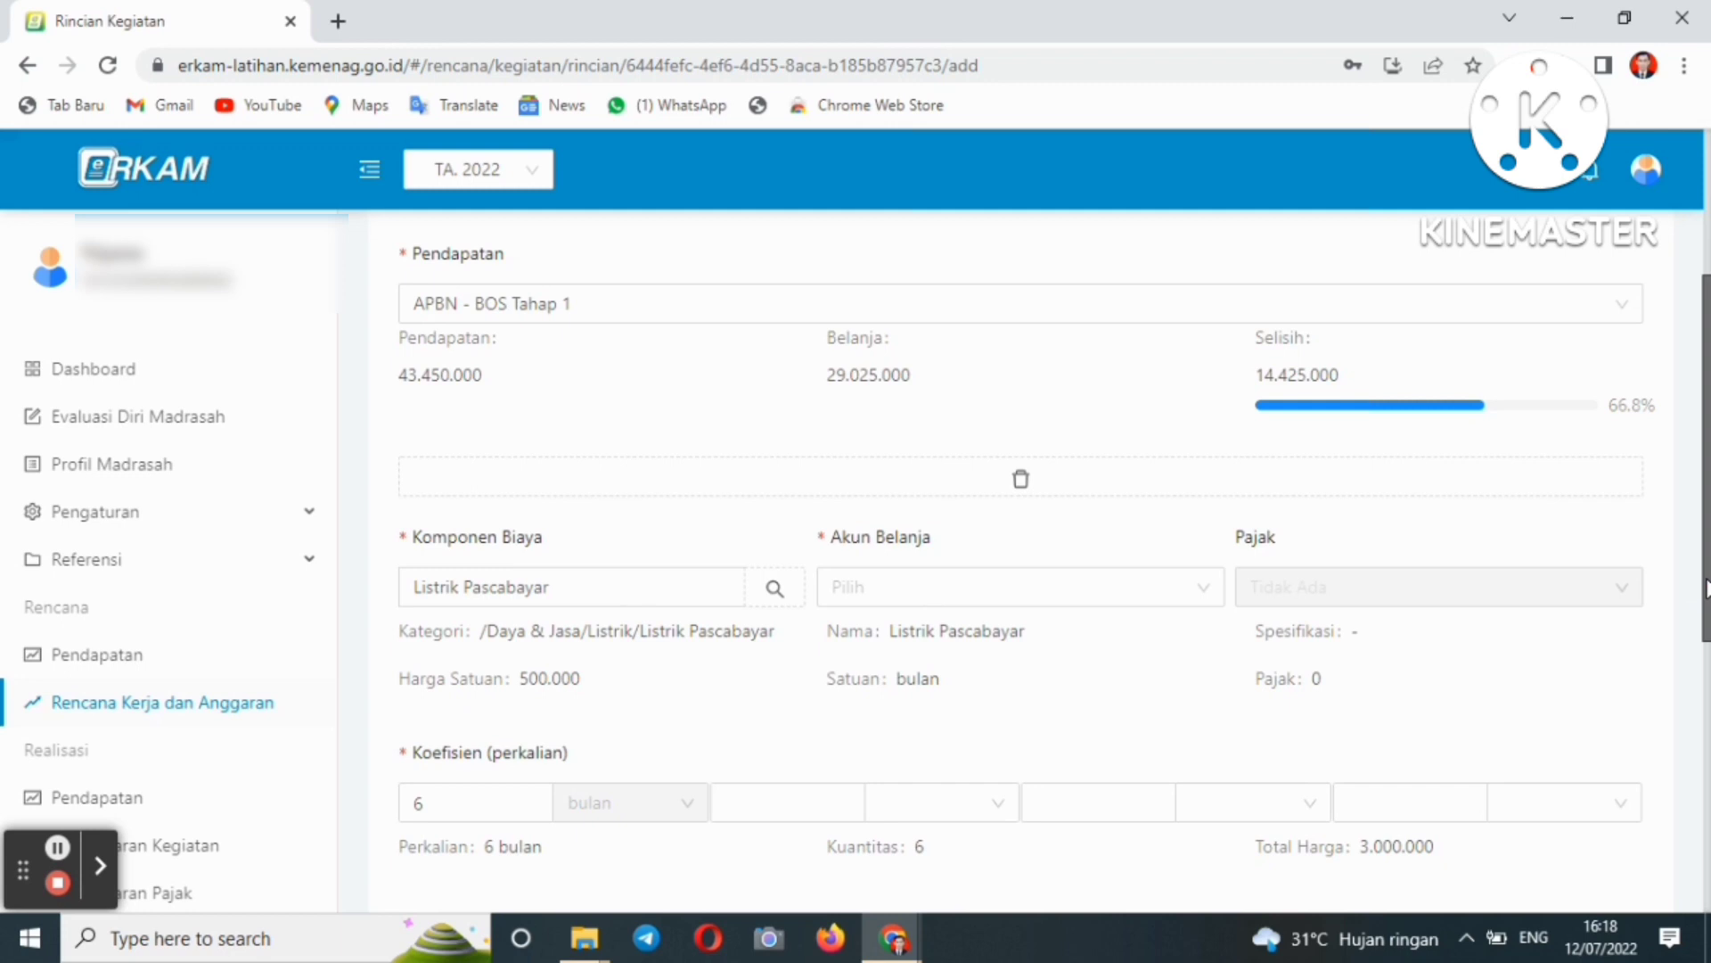
{"action": "left_click_drag", "start_coordinate": [1706, 588], "coordinate": [1698, 682]}
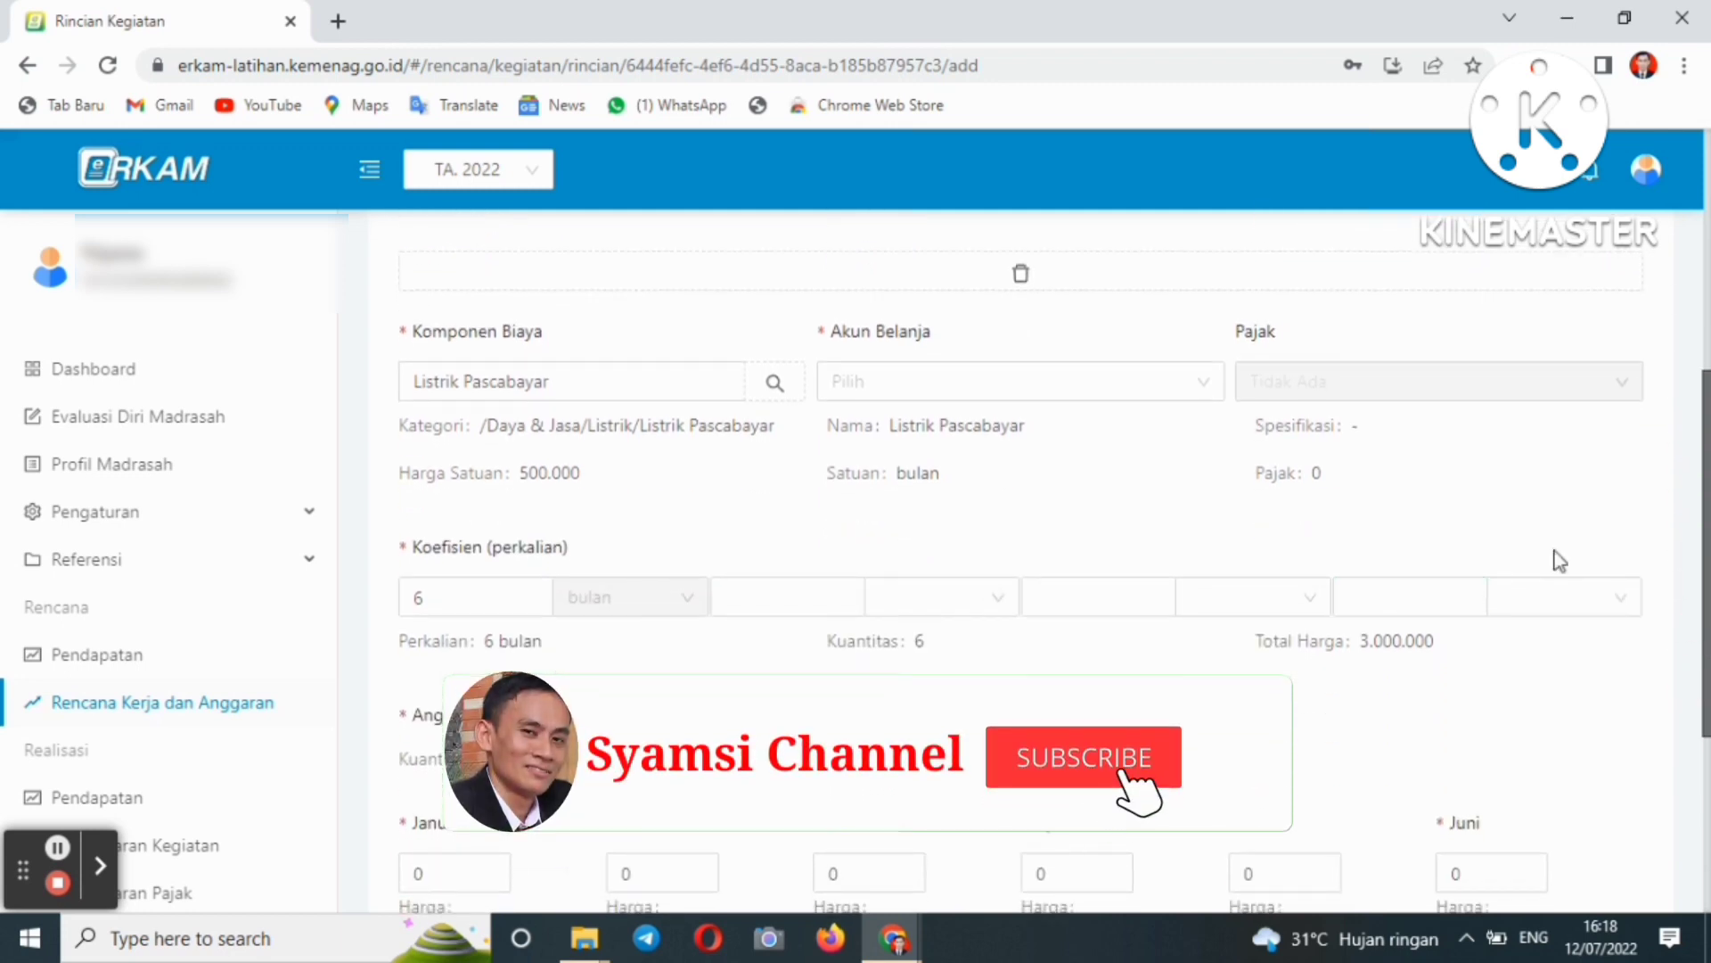
{"action": "scroll", "coordinate": [1705, 589], "scroll_direction": "down", "scroll_amount": 1}
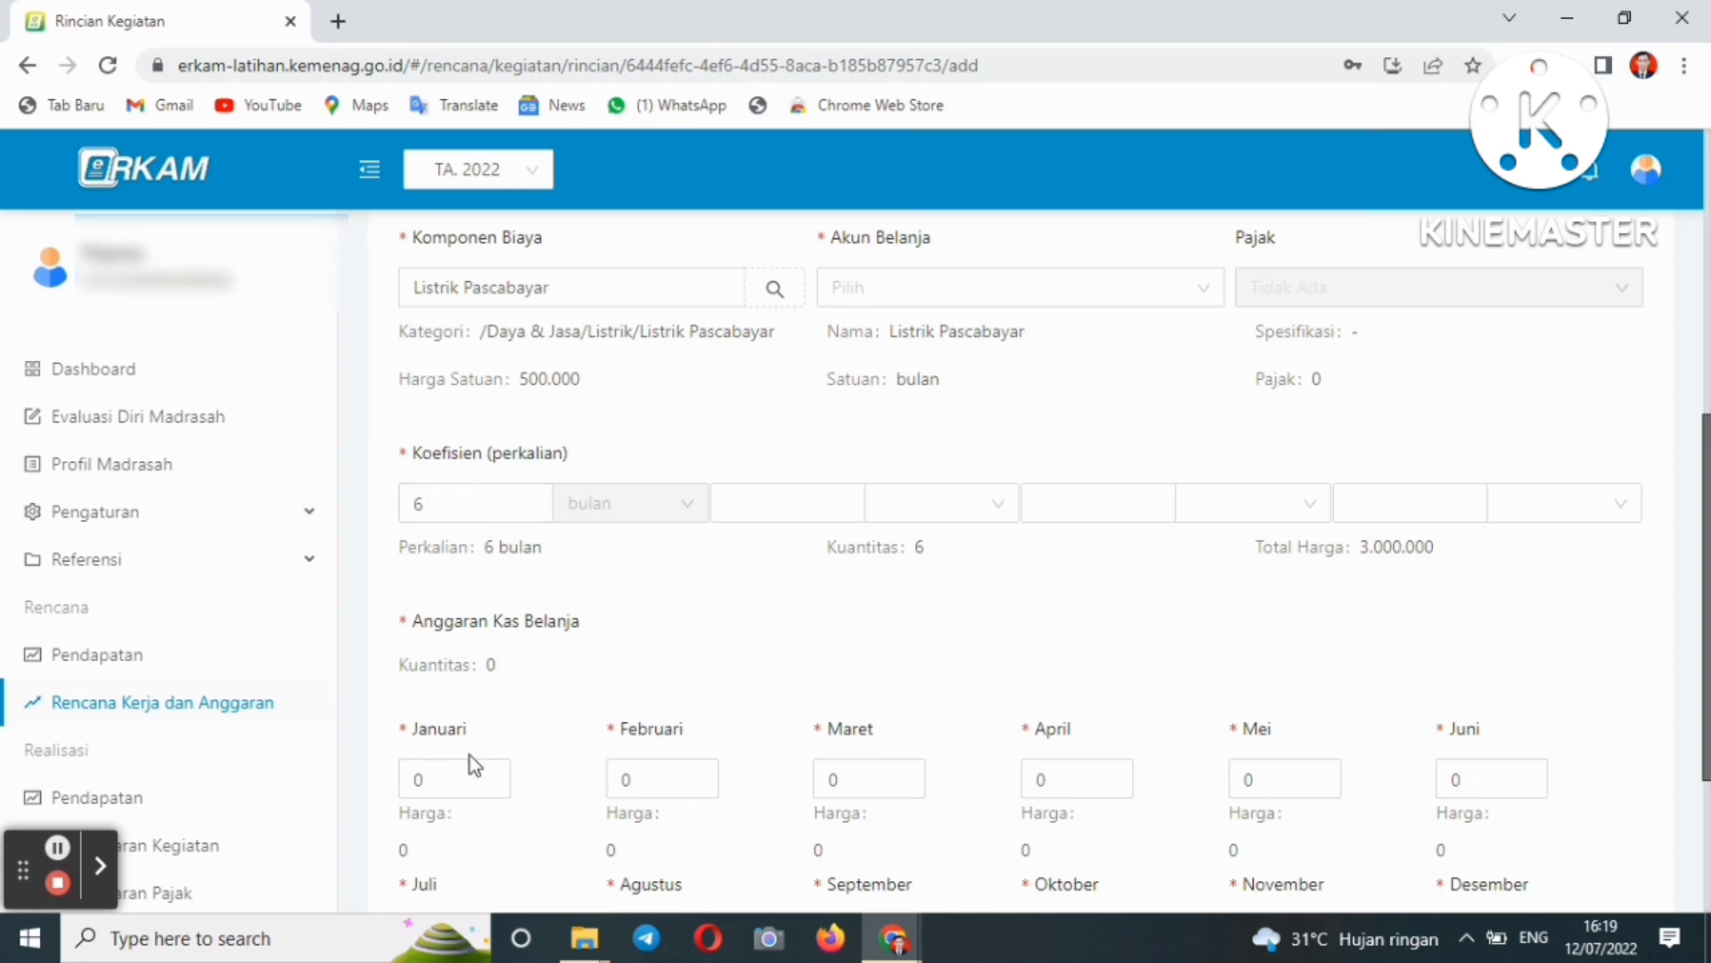
{"action": "left_click", "coordinate": [432, 788]}
- Enter quantity 1 for each month Januari through Juni in Anggaran Kas Belanja
{"action": "key", "text": "BackSpace"}
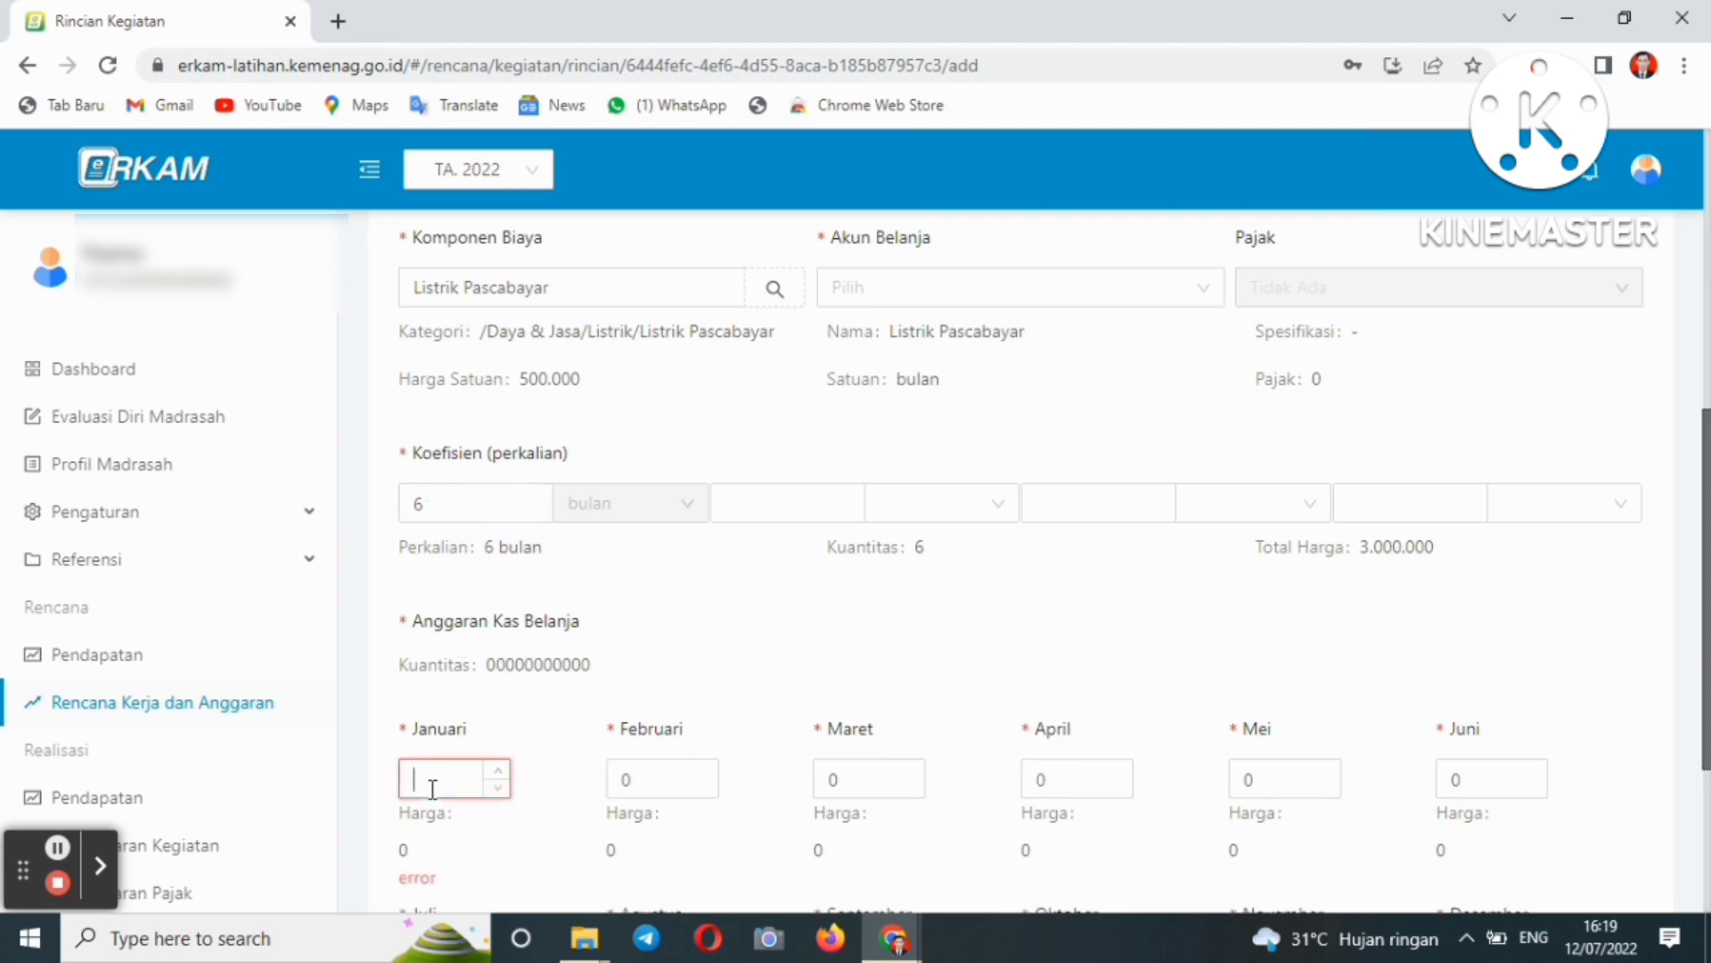
{"action": "type", "text": "1"}
{"action": "left_click", "coordinate": [629, 788]}
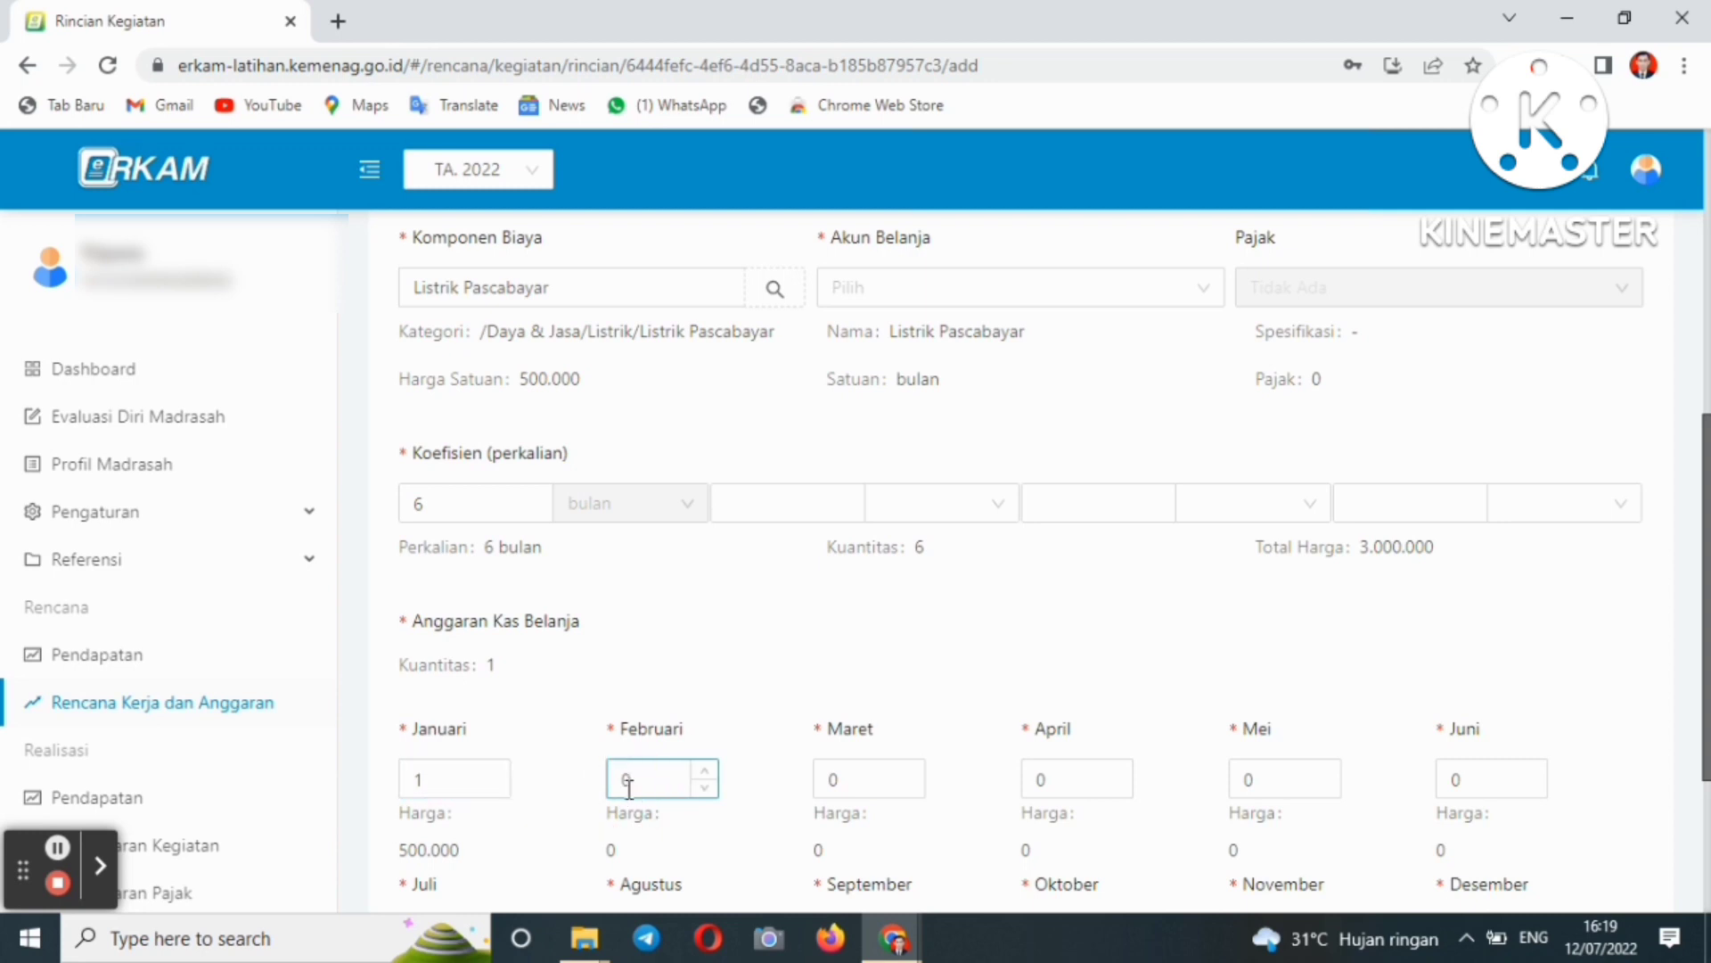
{"action": "key", "text": "BackSpace"}
{"action": "type", "text": "1"}
{"action": "left_click", "coordinate": [845, 783]}
{"action": "key", "text": "BackSpace"}
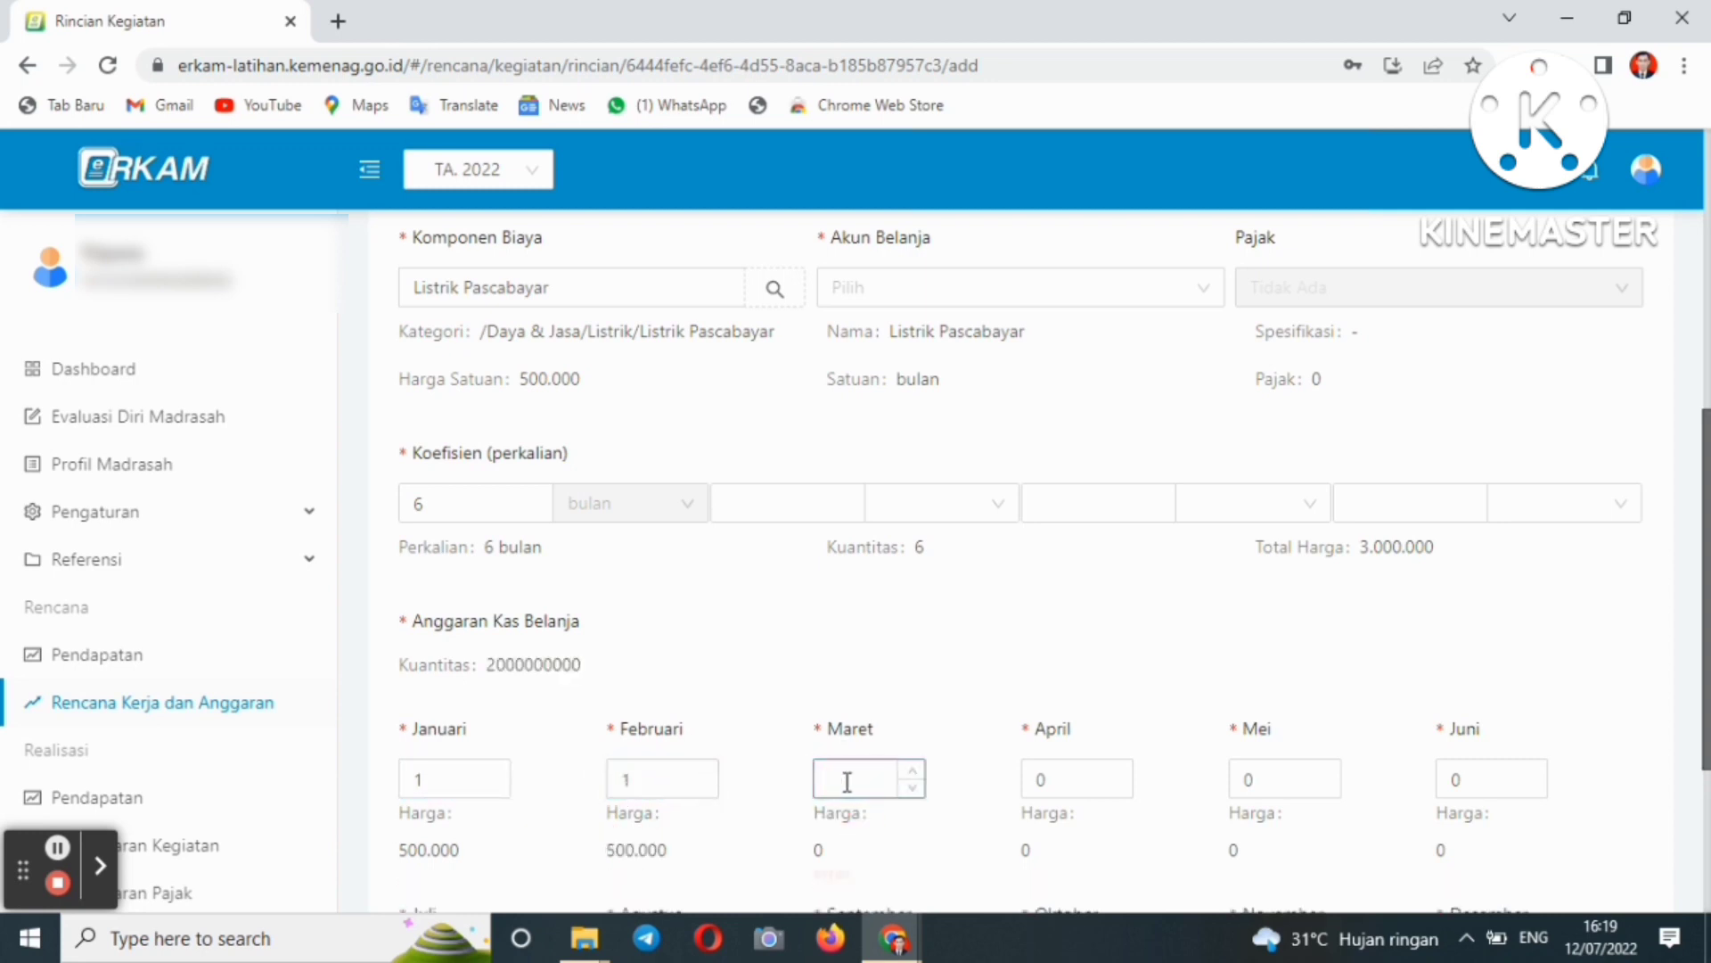
{"action": "type", "text": "1"}
{"action": "left_click", "coordinate": [1059, 785]}
{"action": "key", "text": "BackSpace"}
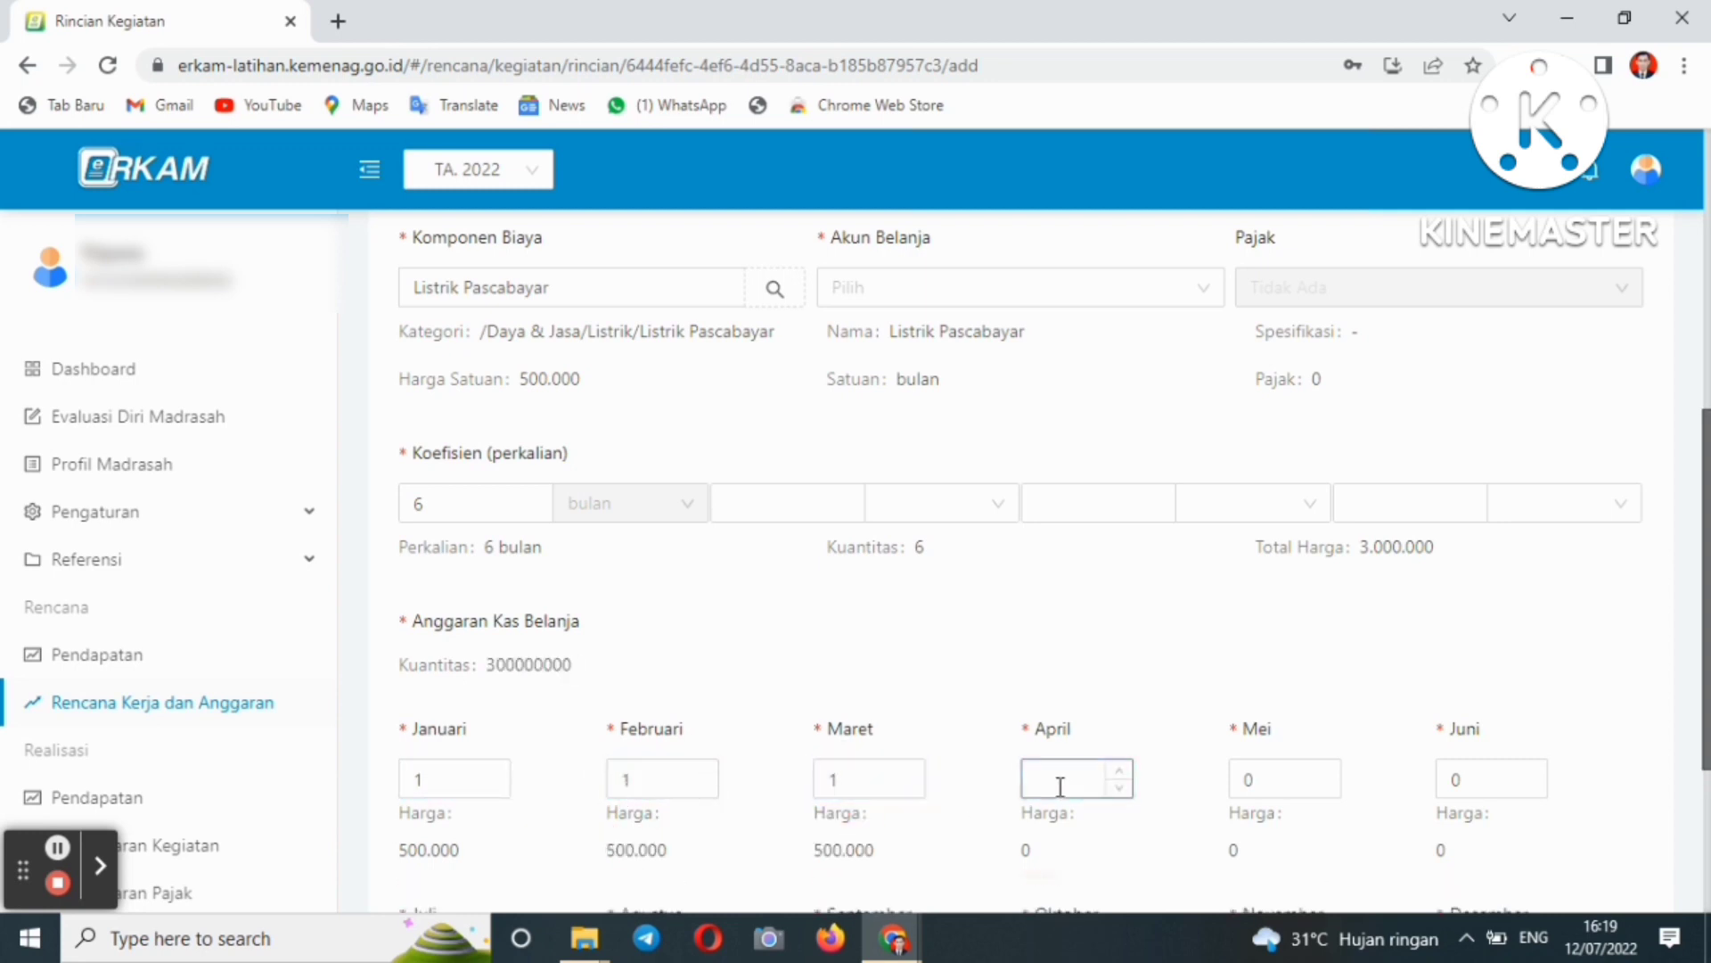
{"action": "type", "text": "1"}
{"action": "left_click", "coordinate": [1252, 781]}
{"action": "key", "text": "BackSpace"}
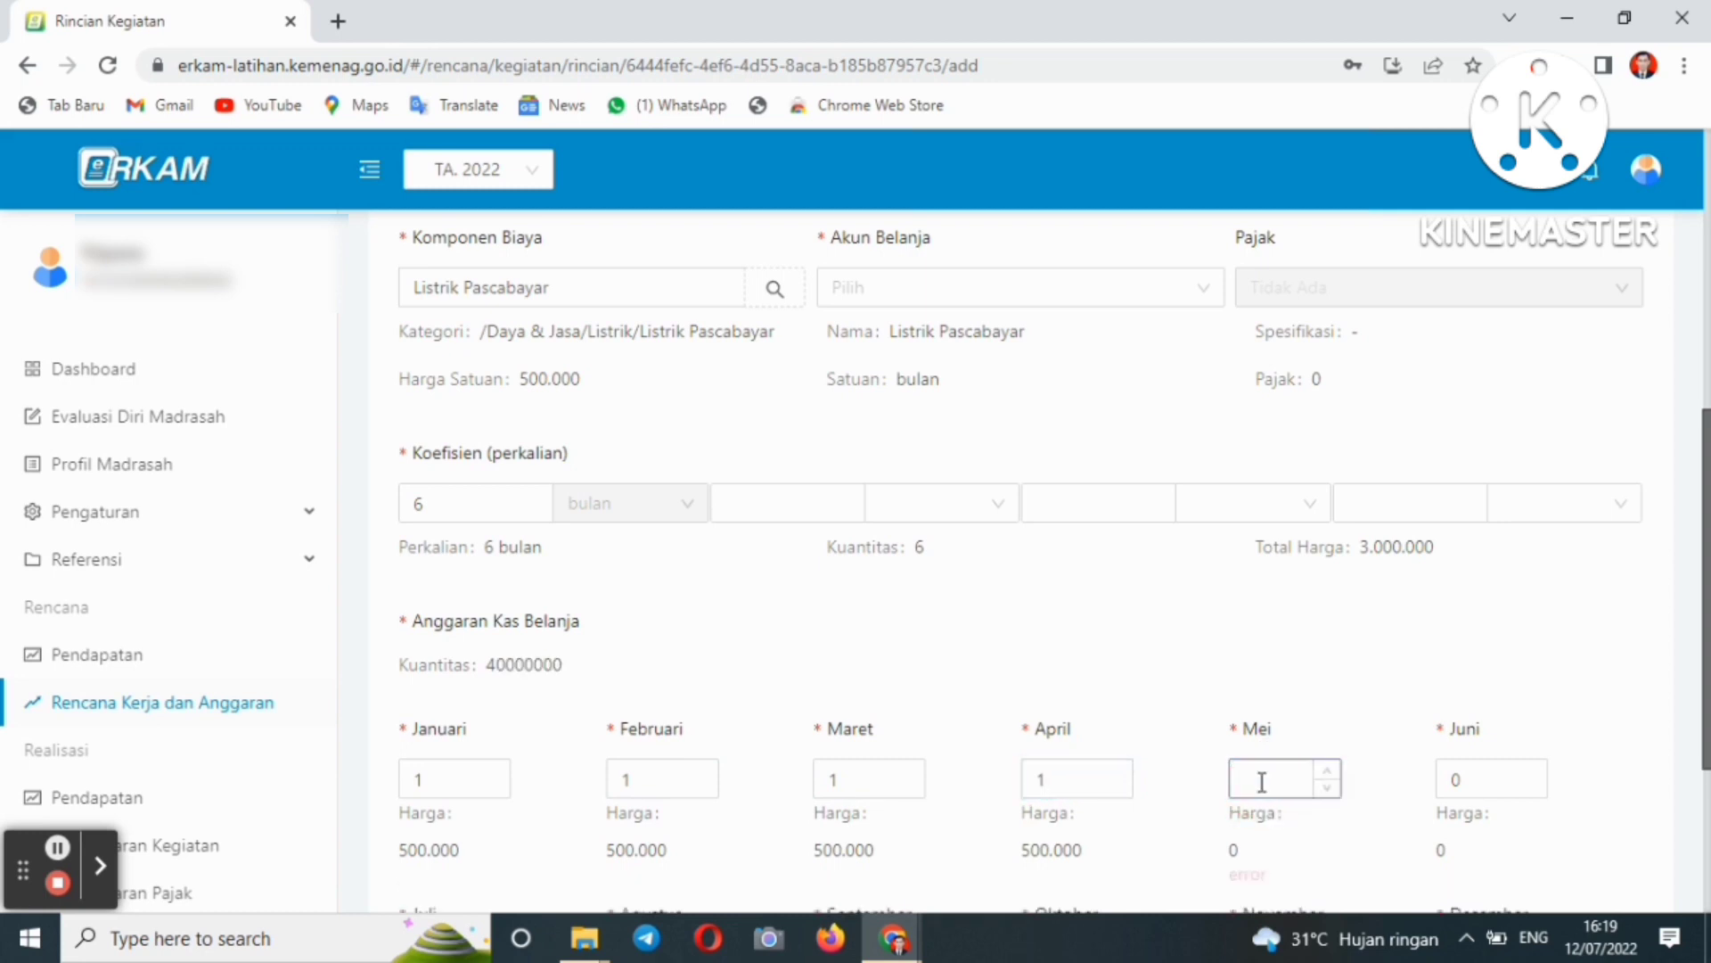
{"action": "type", "text": "1"}
{"action": "left_click", "coordinate": [1459, 781]}
{"action": "key", "text": "BackSpace"}
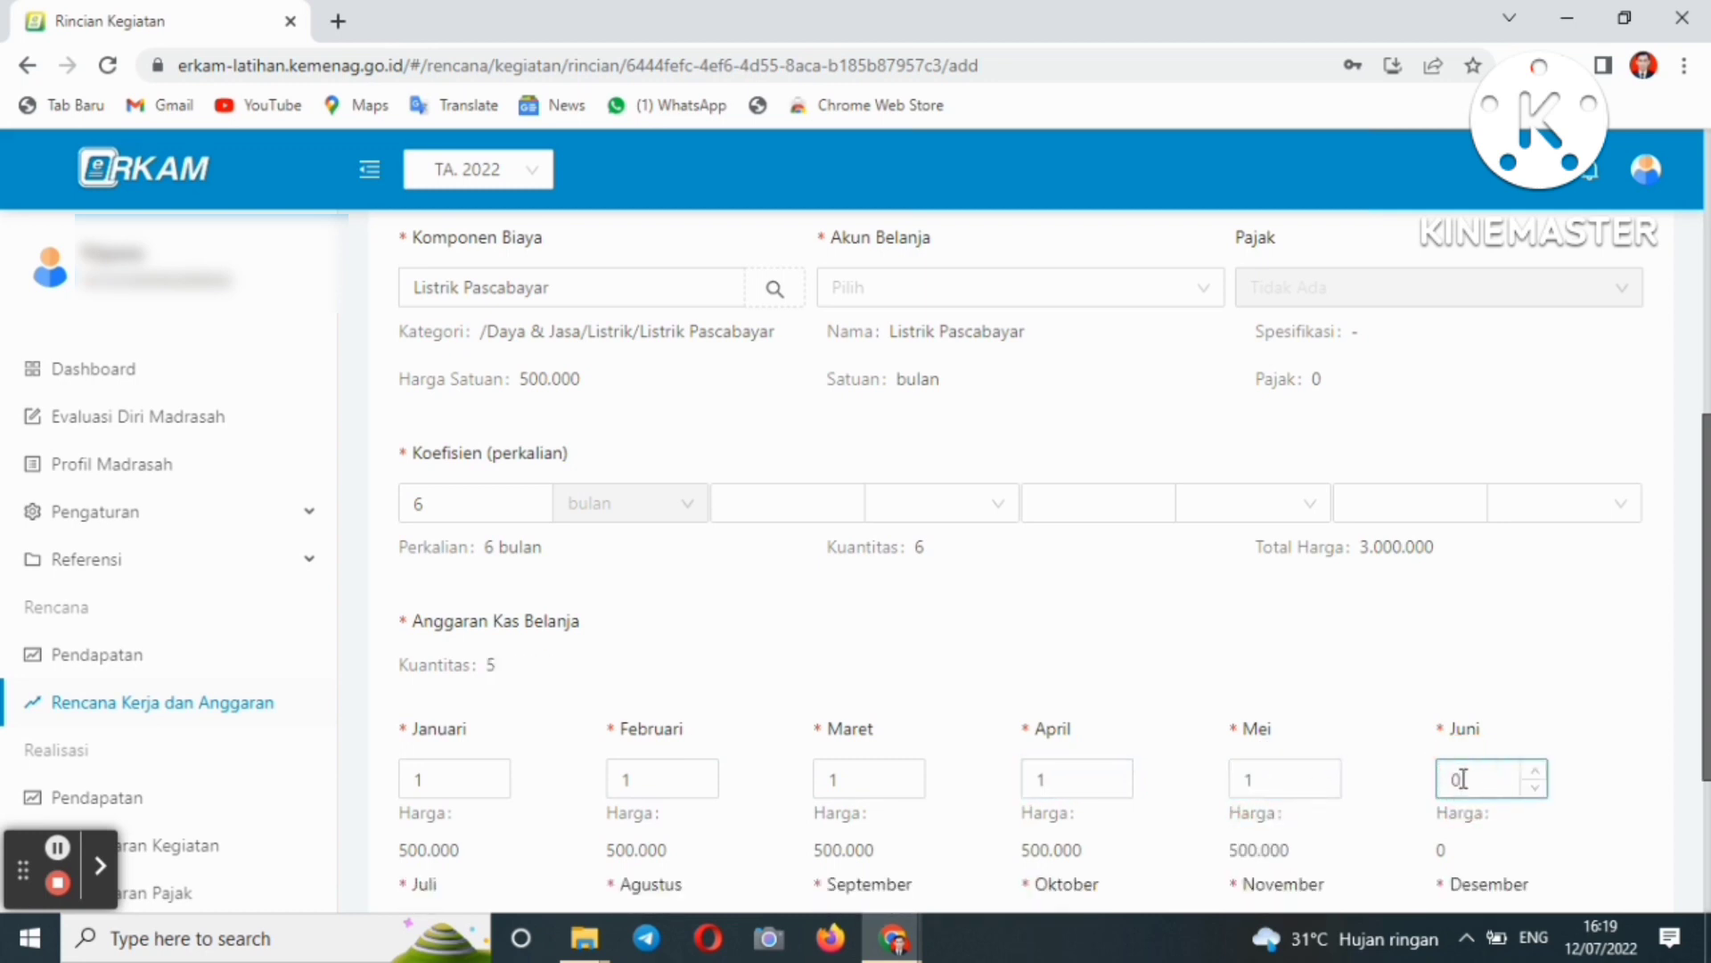
{"action": "type", "text": "1"}
{"action": "scroll", "coordinate": [1109, 638], "scroll_direction": "down", "scroll_amount": 1}
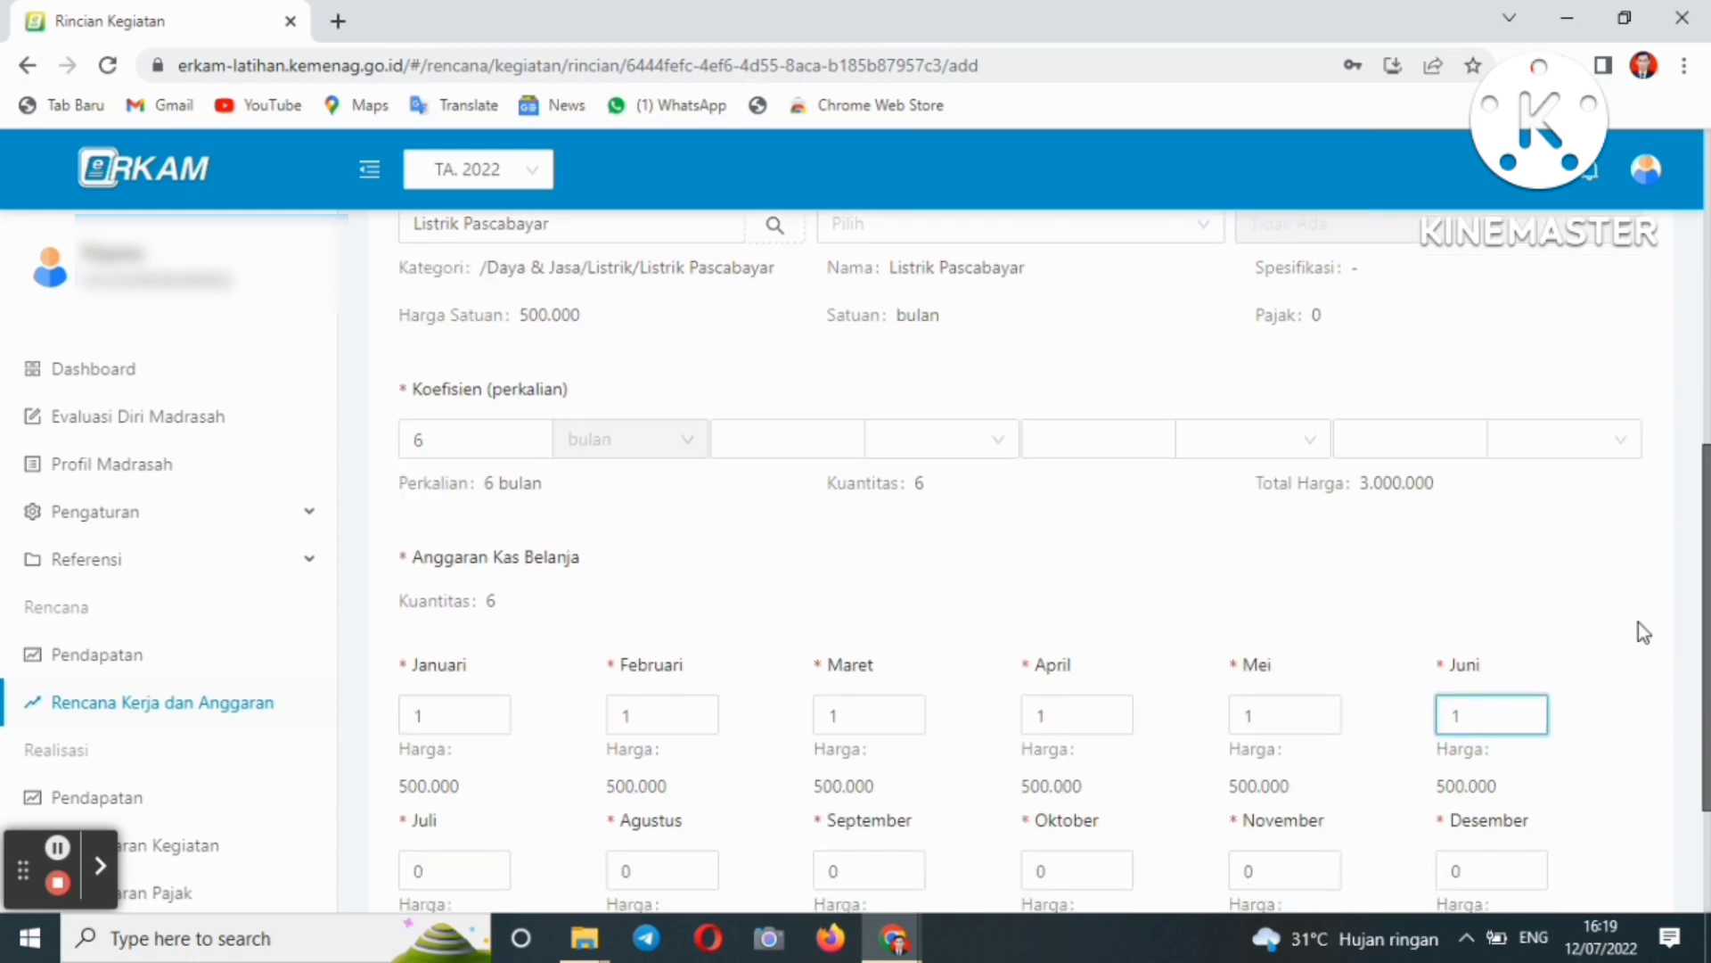
{"action": "scroll", "coordinate": [1681, 648], "scroll_direction": "up", "scroll_amount": 2}
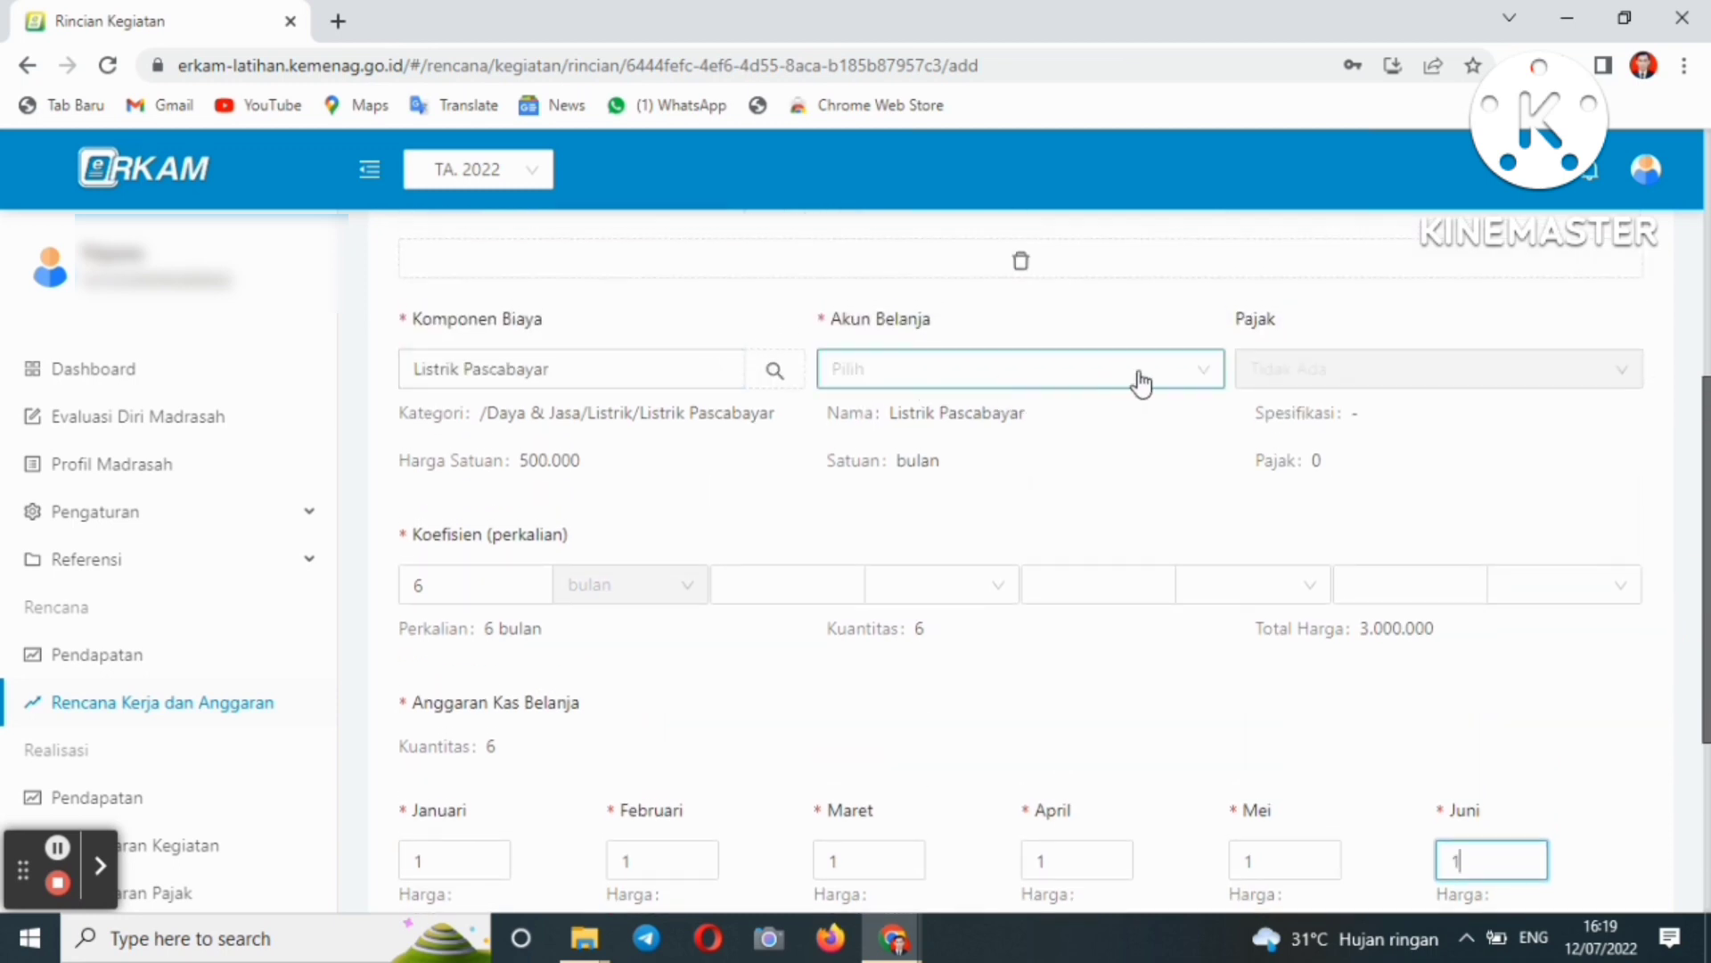
- Choose 522111 - Belanja Langganan Listrik as the Akun Belanja
{"action": "left_click", "coordinate": [1032, 385]}
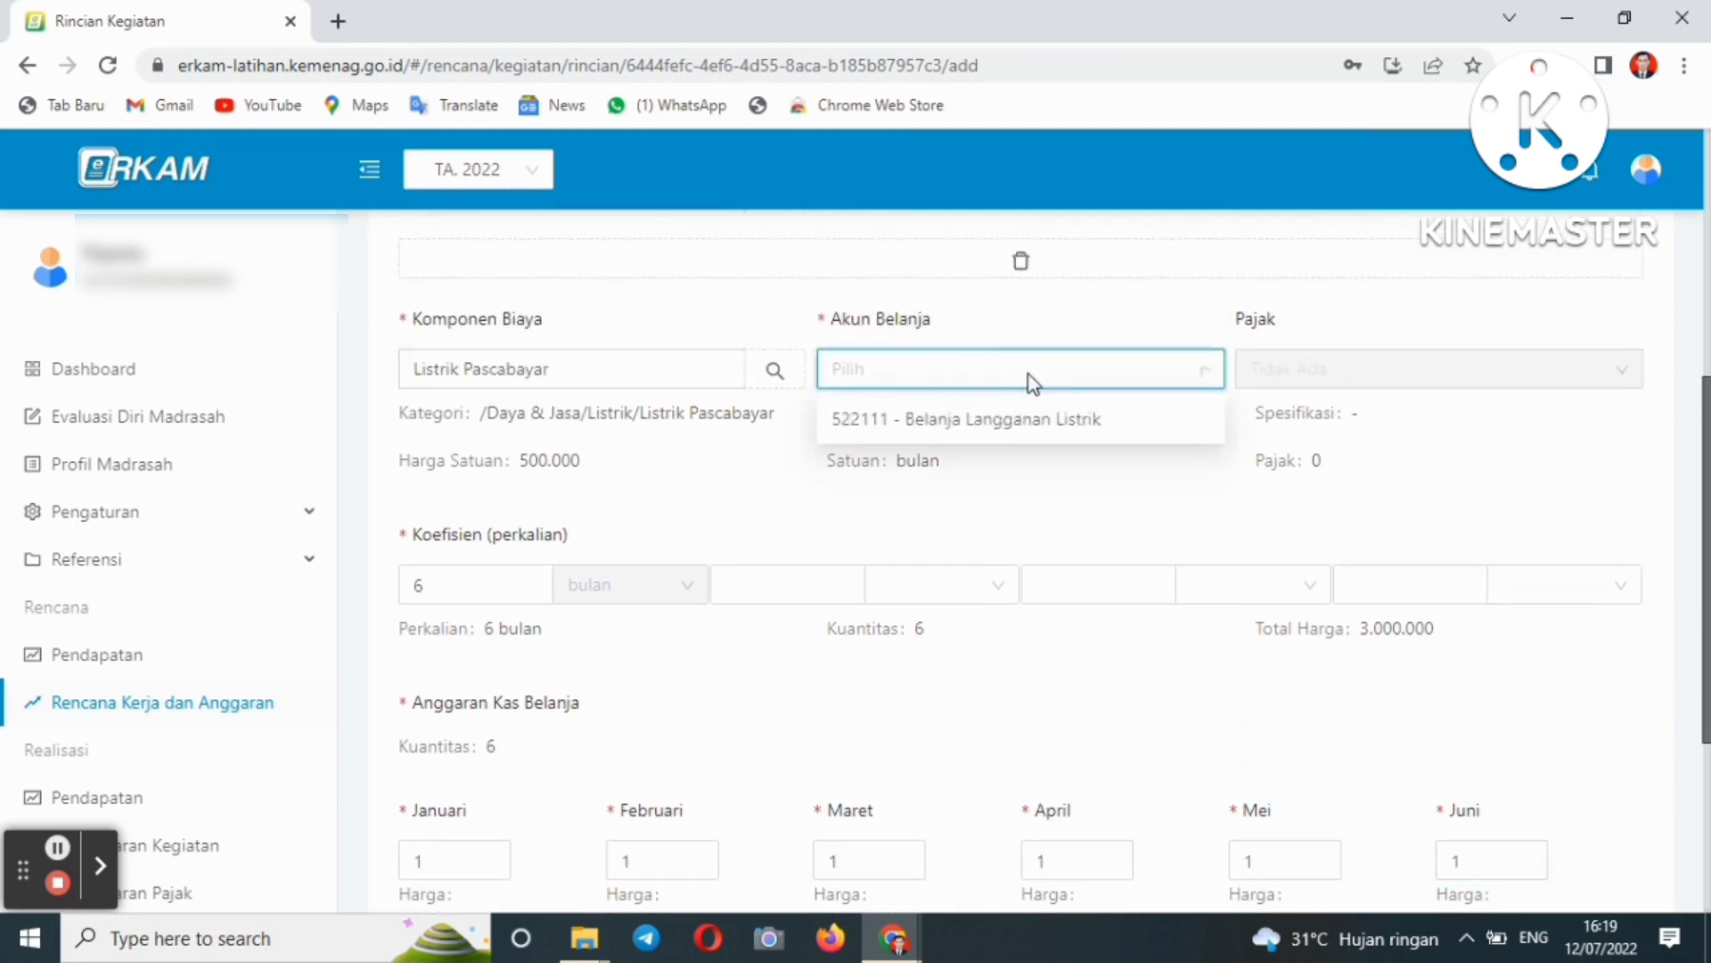
{"action": "left_click", "coordinate": [1023, 418]}
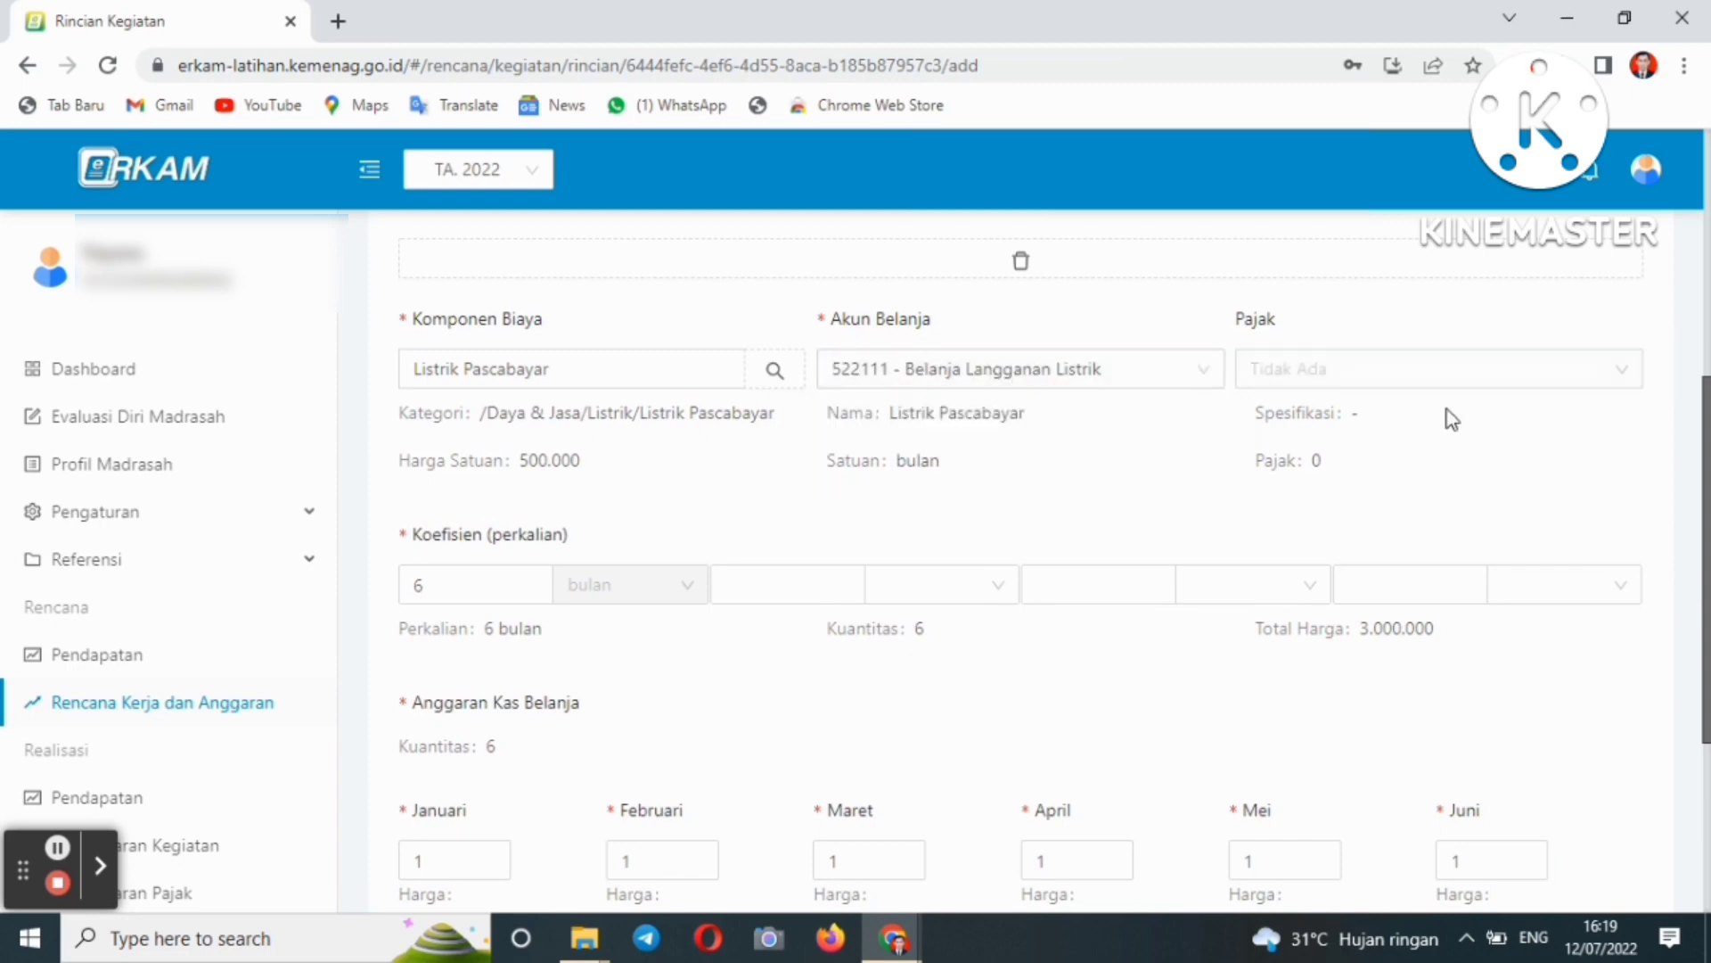
{"action": "left_click_drag", "start_coordinate": [1703, 472], "coordinate": [1696, 655]}
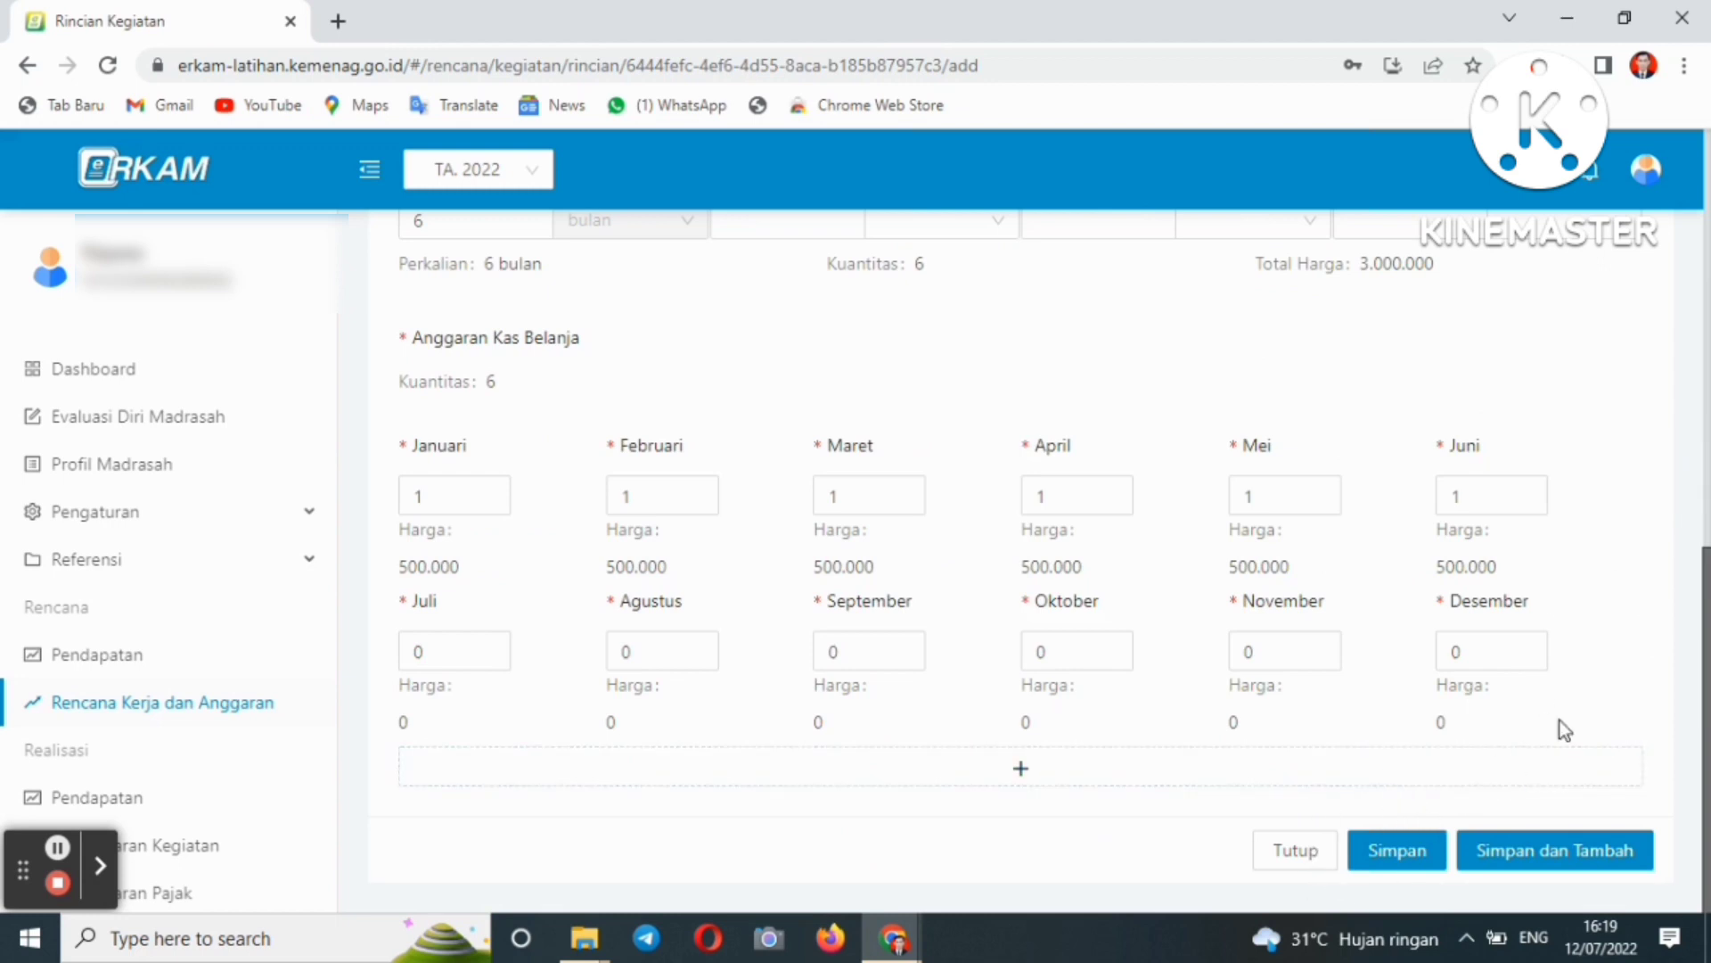
- Set the Juni quantity back to 1 and check Januari–Juni each read 1
{"action": "left_click", "coordinate": [1472, 501]}
{"action": "key", "text": "BackSpace"}
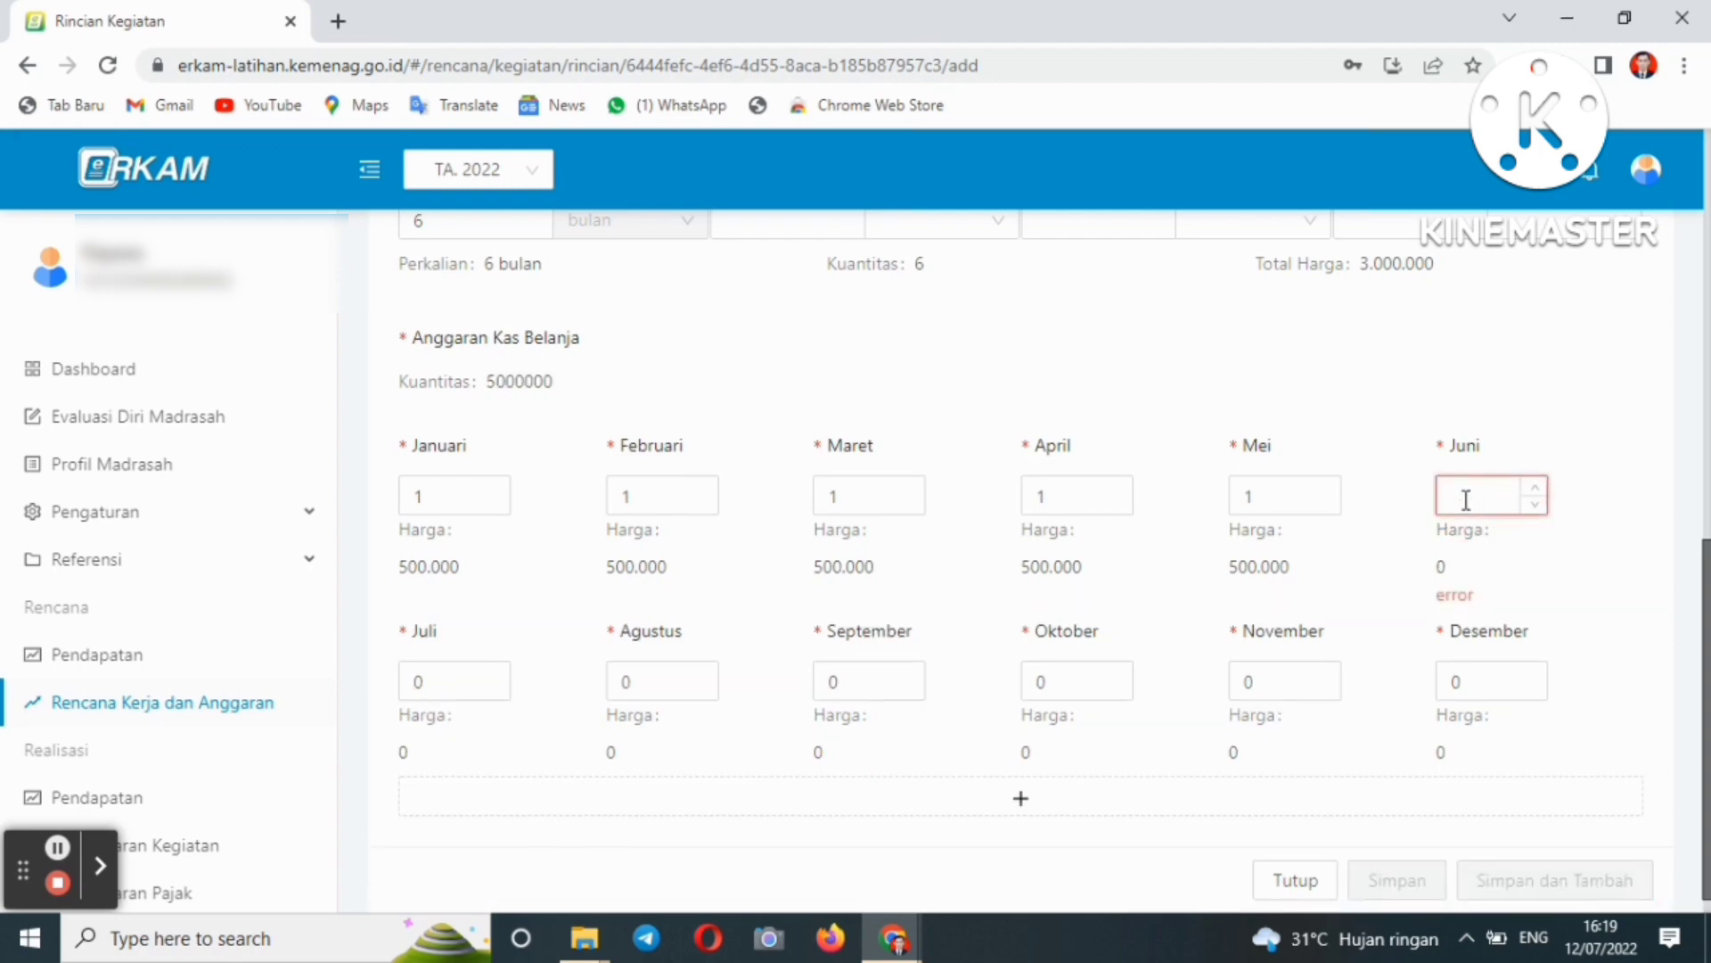
{"action": "type", "text": "0"}
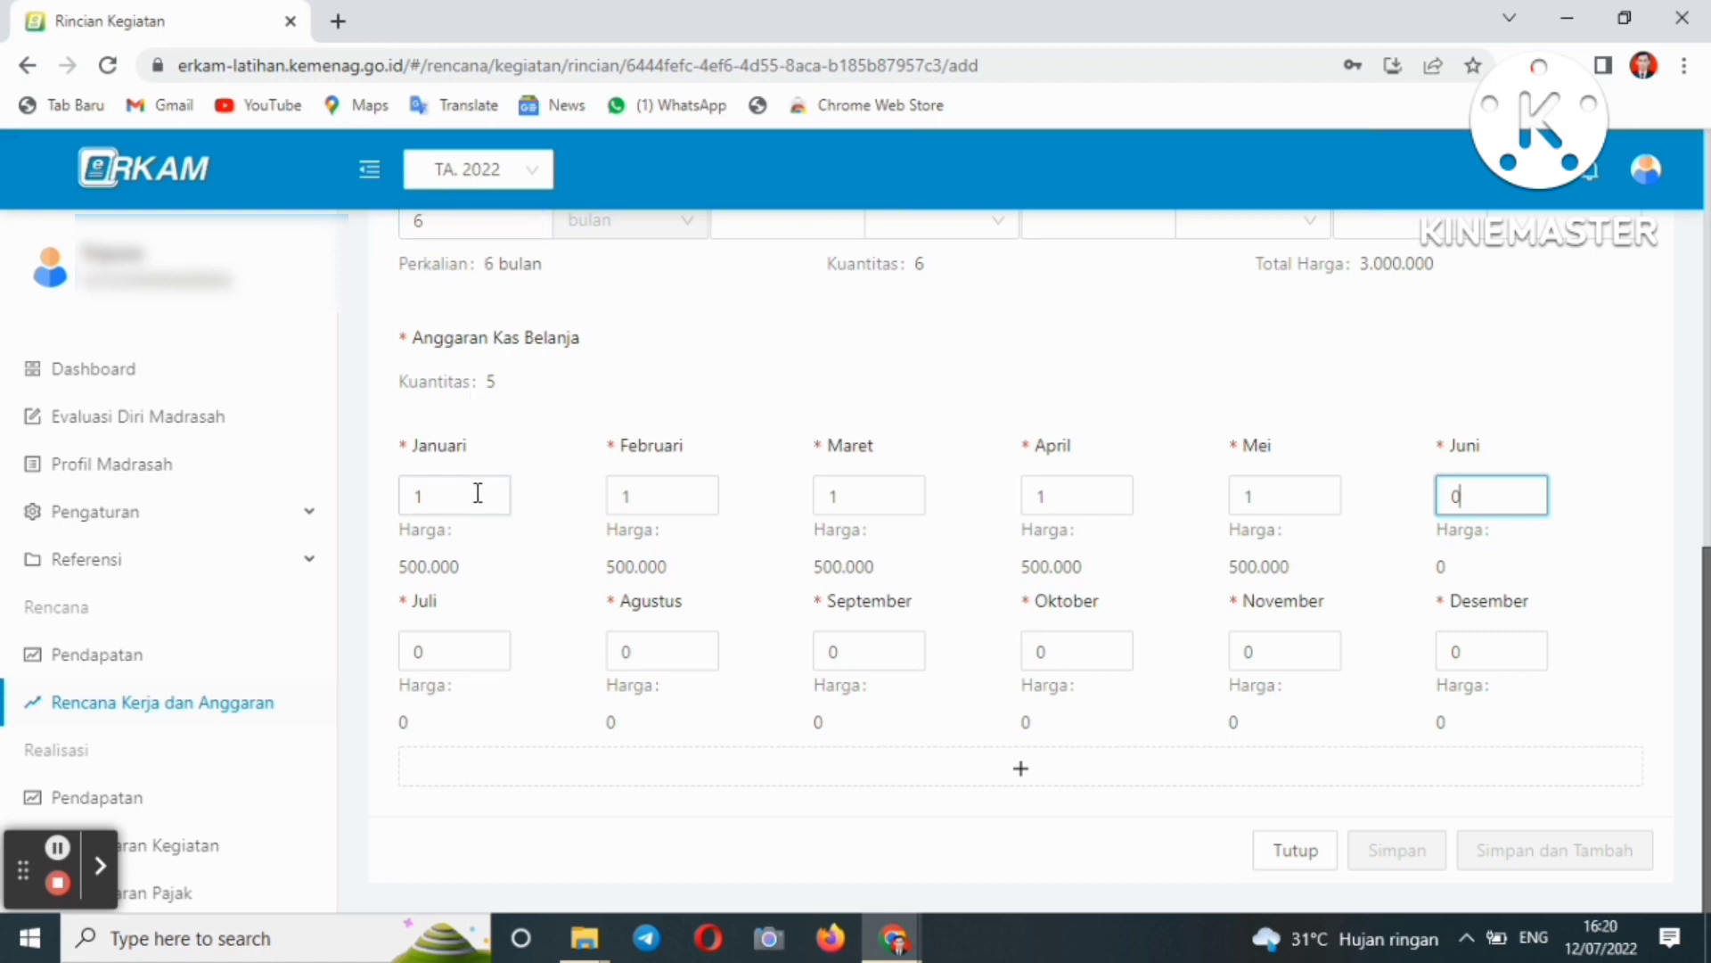
{"action": "key", "text": "BackSpace"}
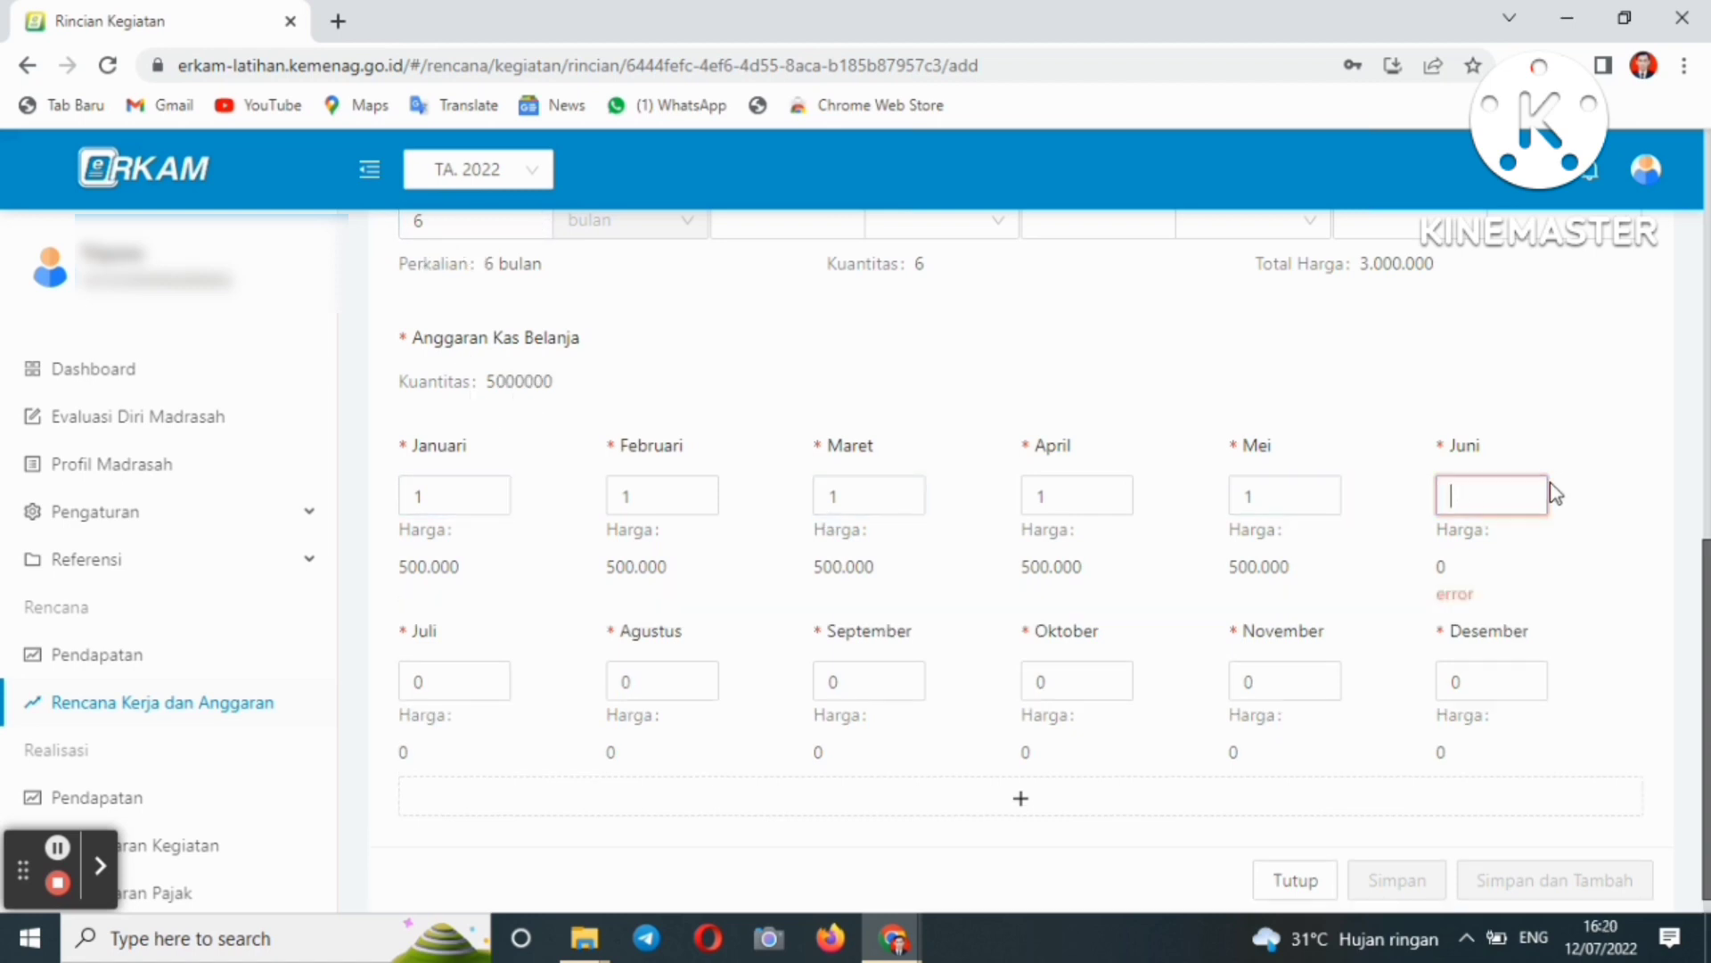
{"action": "type", "text": "1"}
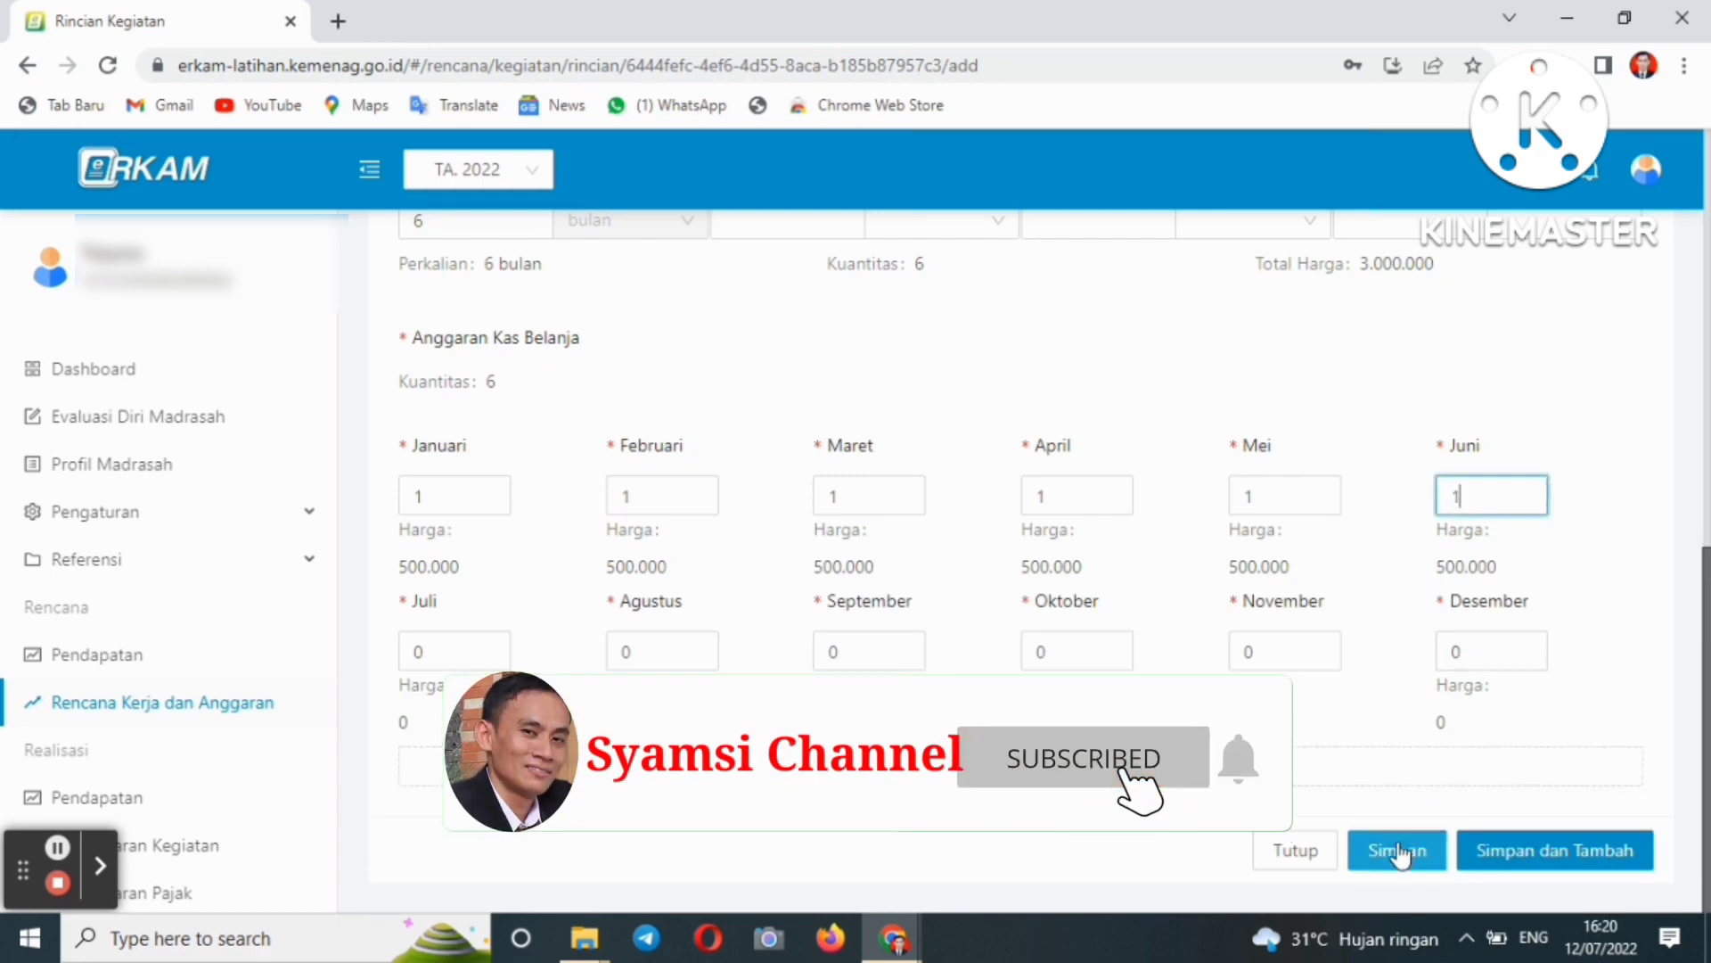
{"action": "scroll", "coordinate": [1684, 535], "scroll_direction": "up", "scroll_amount": 5}
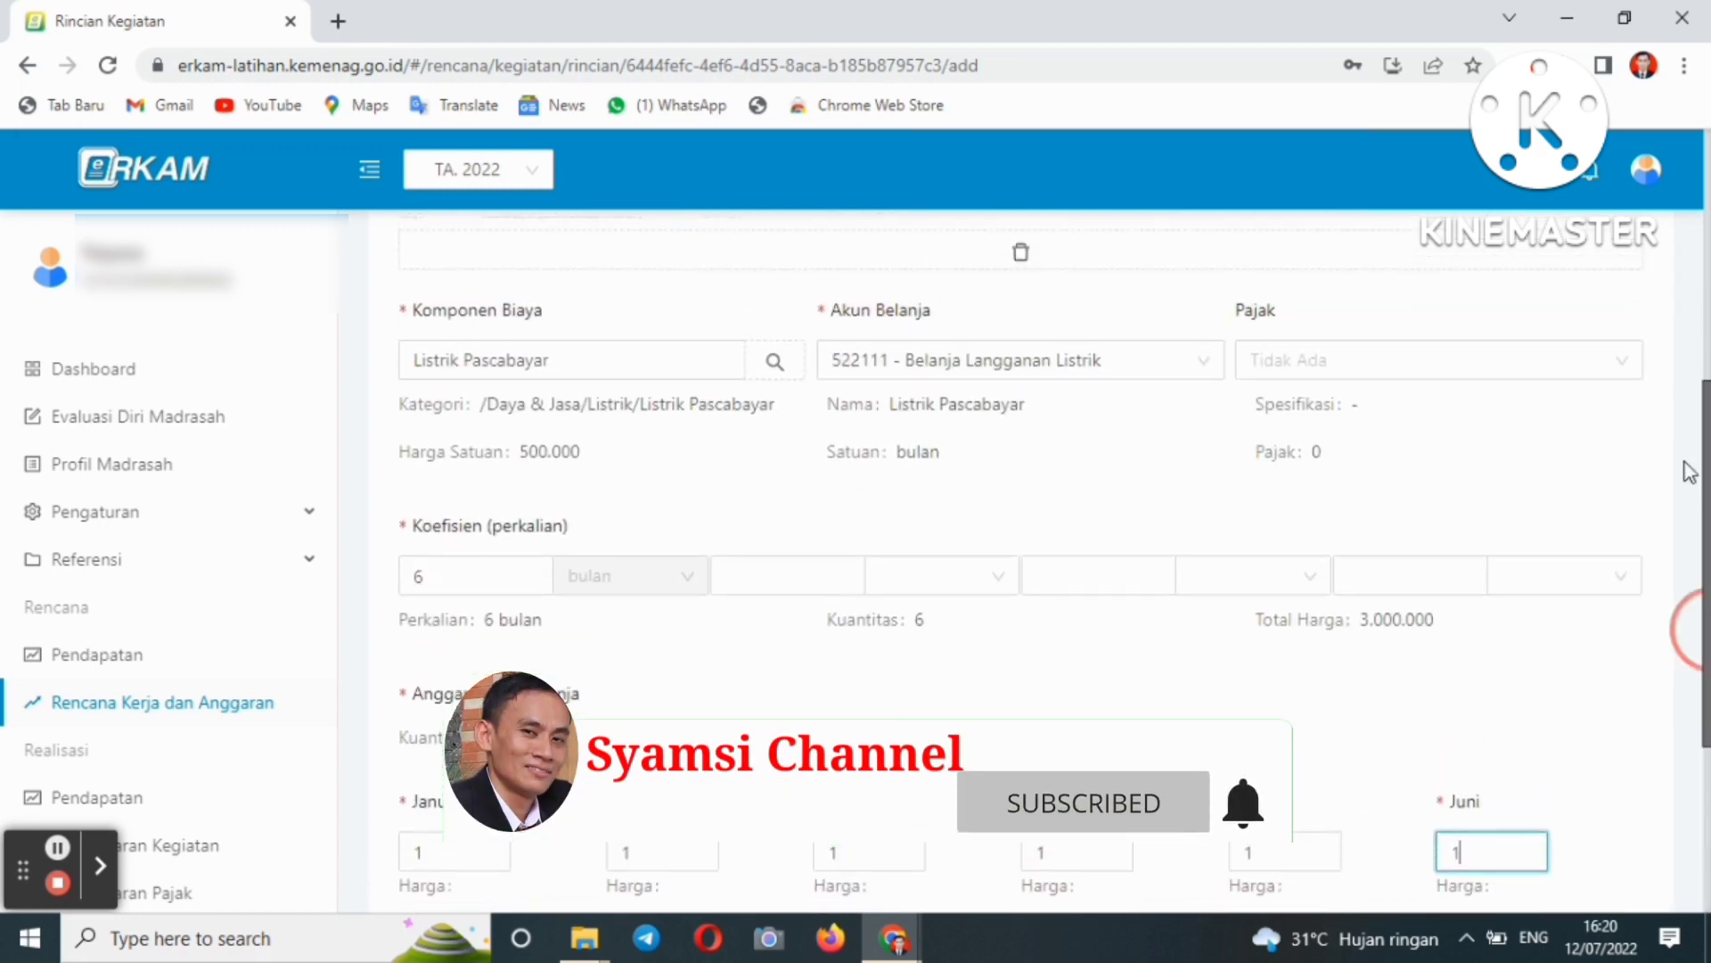
{"action": "scroll", "coordinate": [1685, 436], "scroll_direction": "up", "scroll_amount": 2}
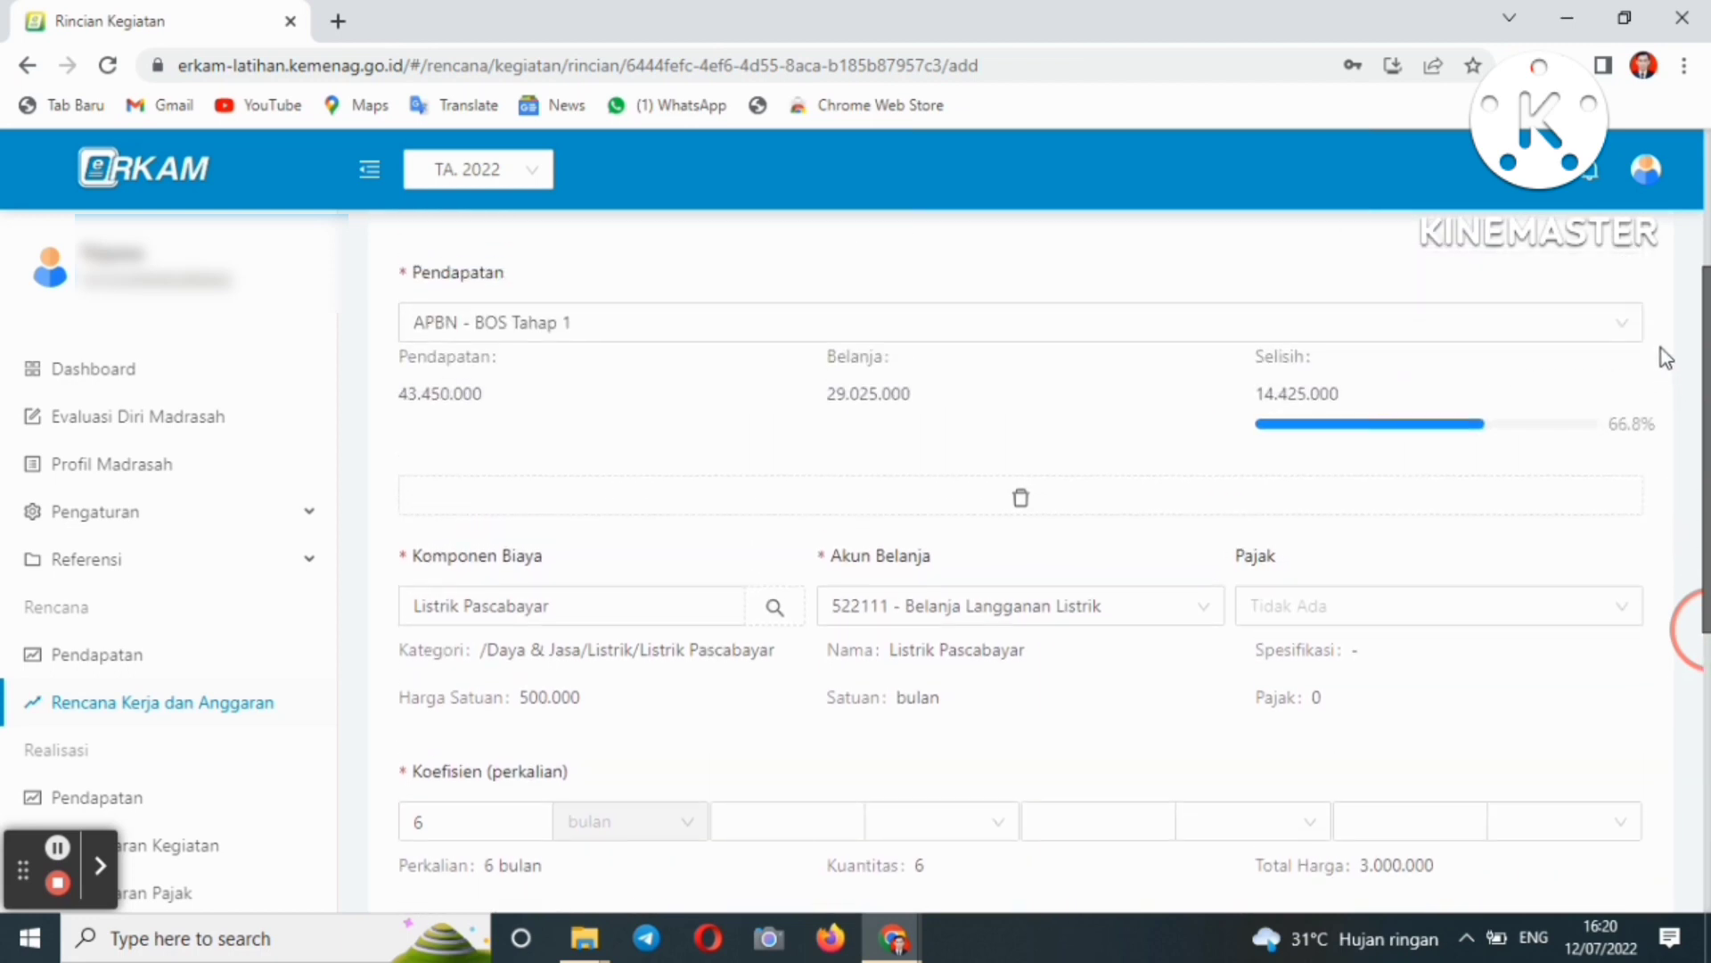
{"action": "scroll", "coordinate": [1662, 351], "scroll_direction": "down", "scroll_amount": 1}
{"action": "scroll", "coordinate": [1661, 360], "scroll_direction": "up", "scroll_amount": 2}
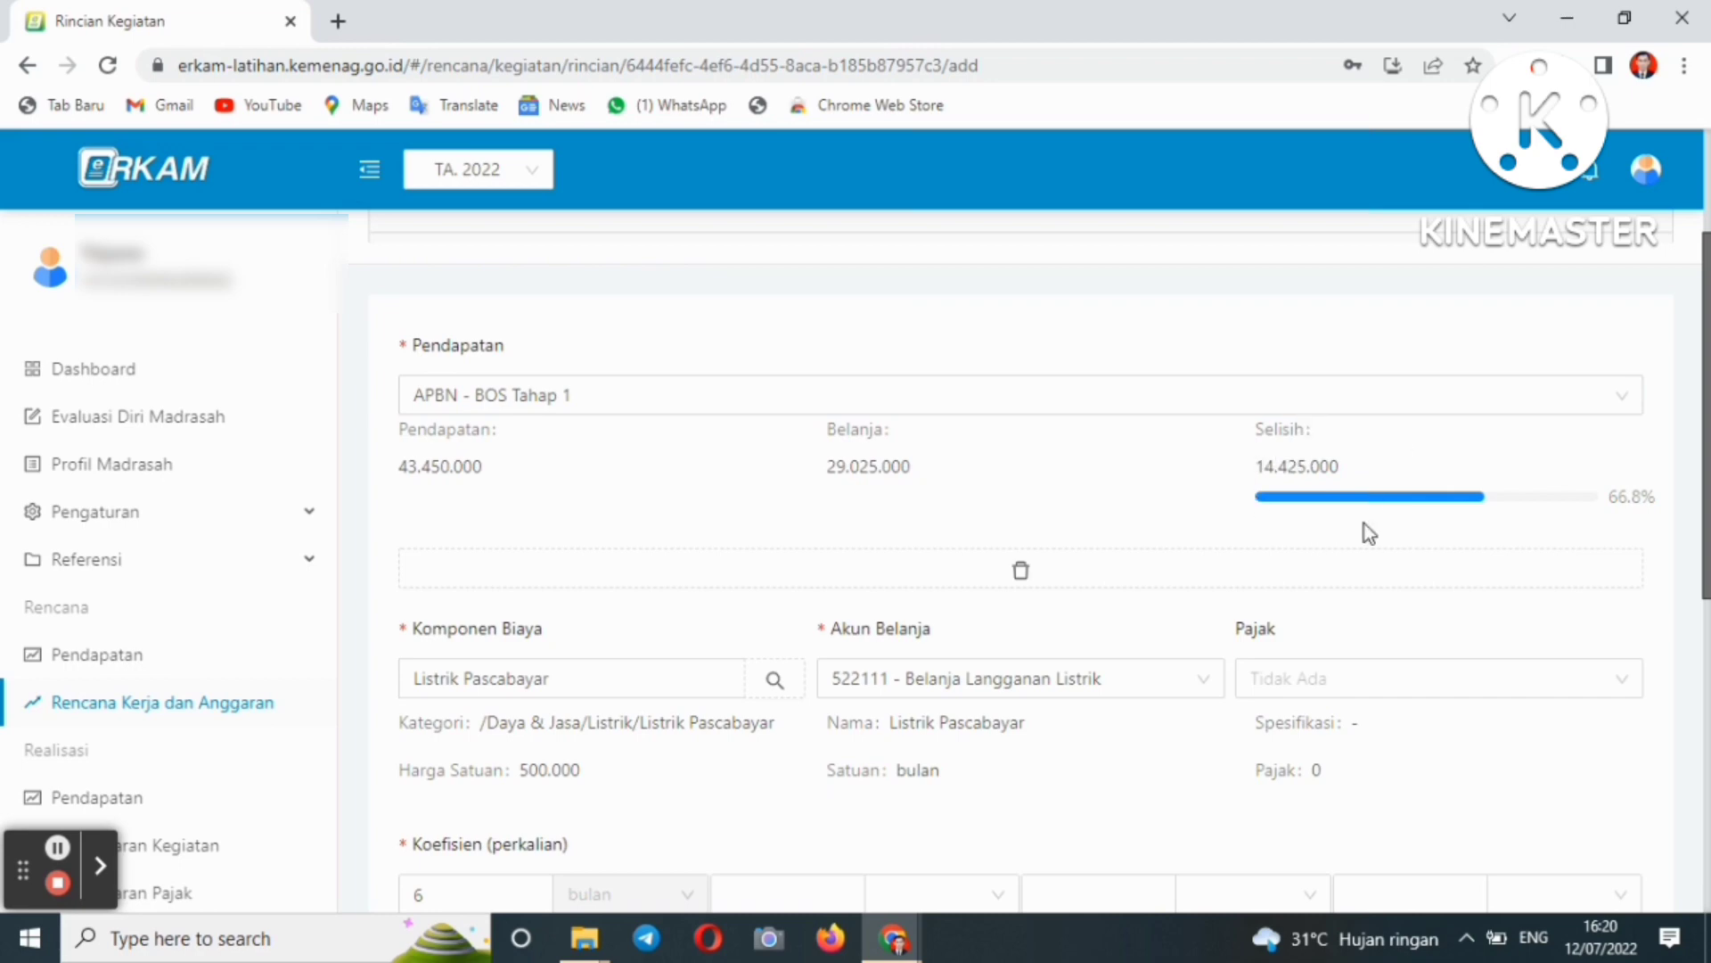
{"action": "scroll", "coordinate": [1306, 445], "scroll_direction": "down", "scroll_amount": 8}
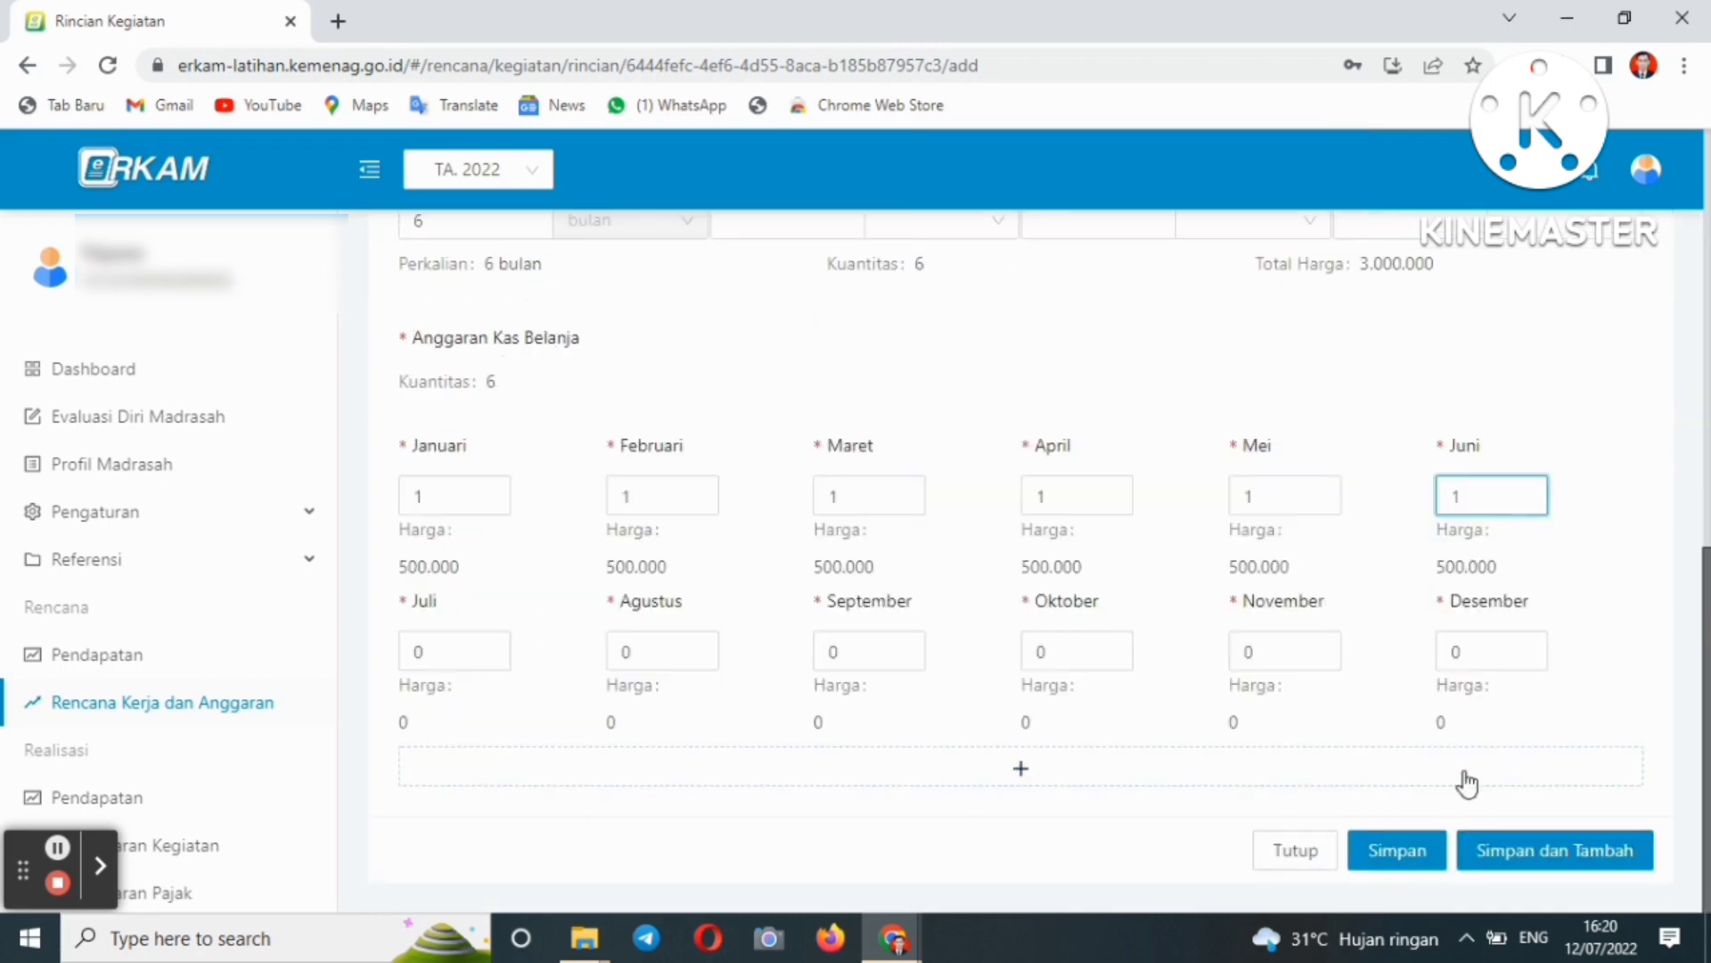
{"action": "scroll", "coordinate": [1698, 722], "scroll_direction": "up", "scroll_amount": 8}
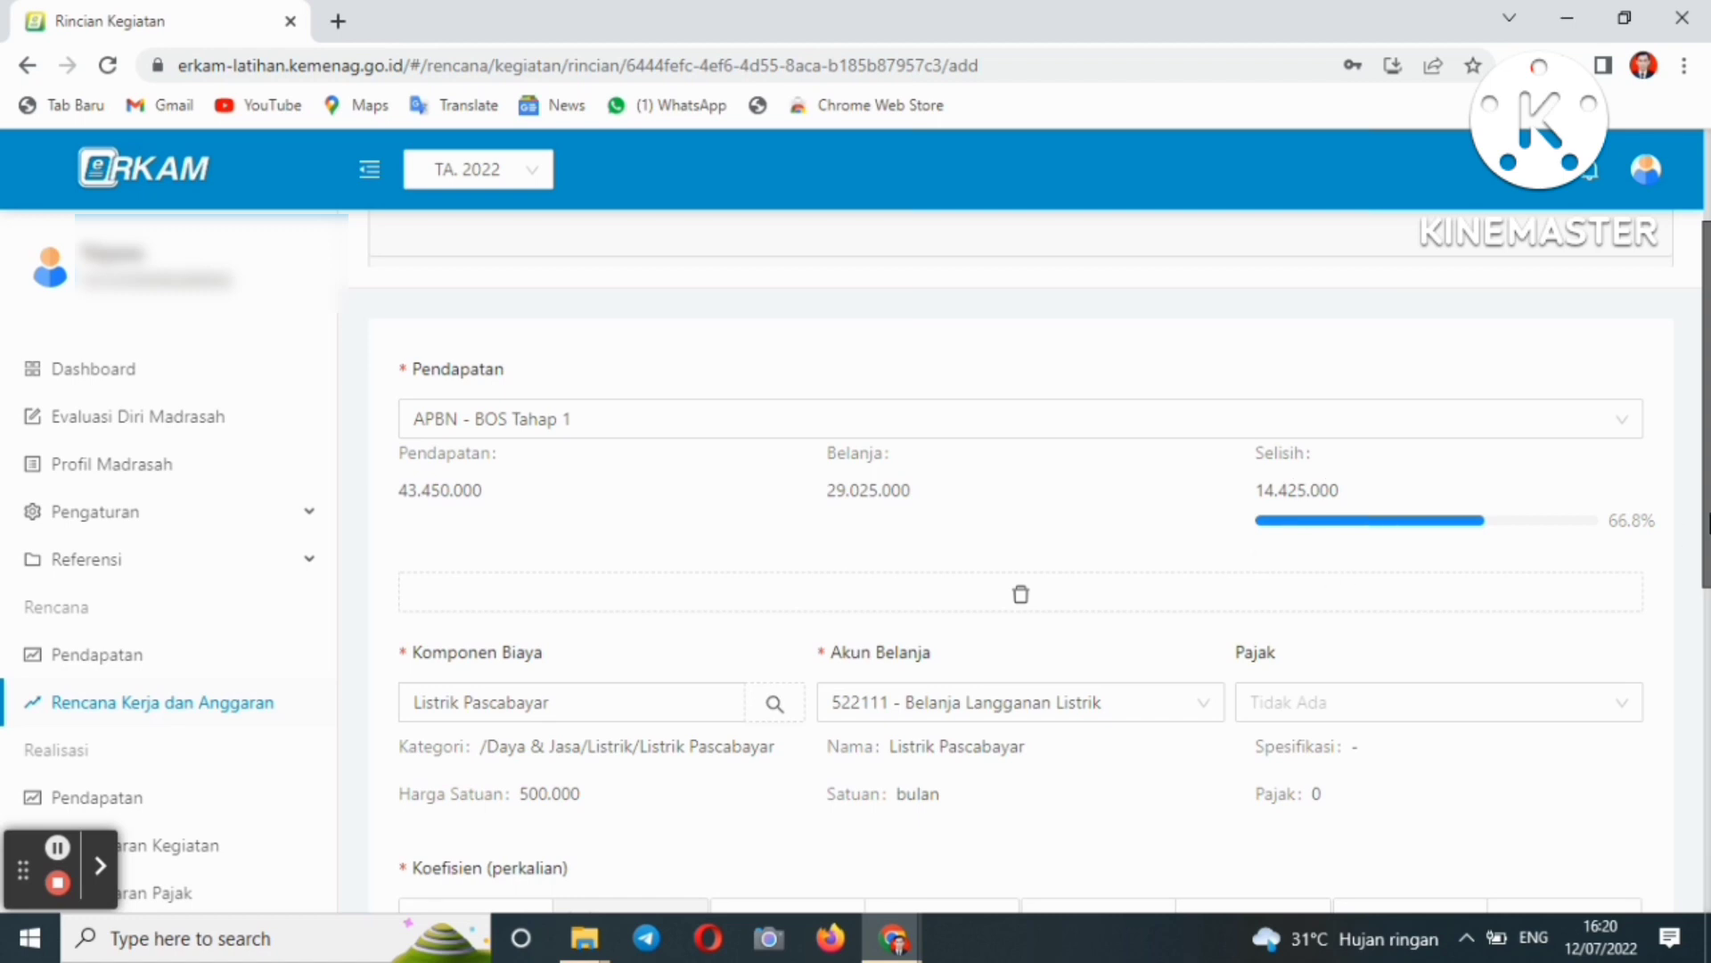
{"action": "scroll", "coordinate": [1691, 535], "scroll_direction": "down", "scroll_amount": 8}
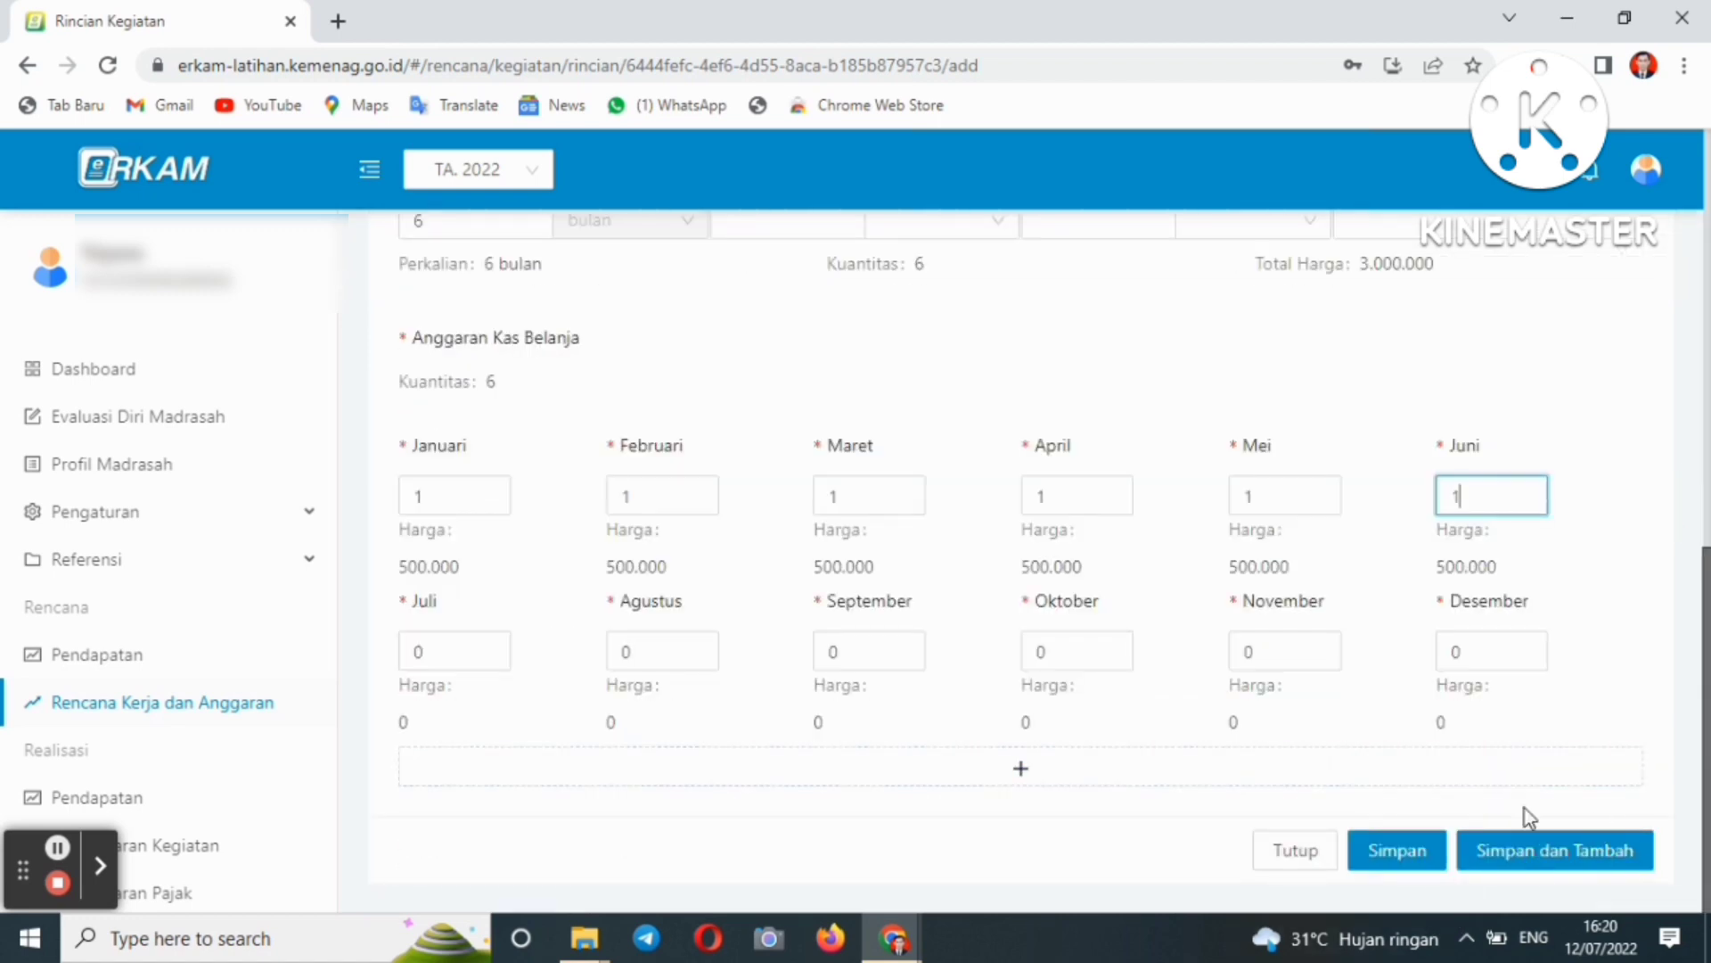
{"action": "left_click", "coordinate": [1591, 742]}
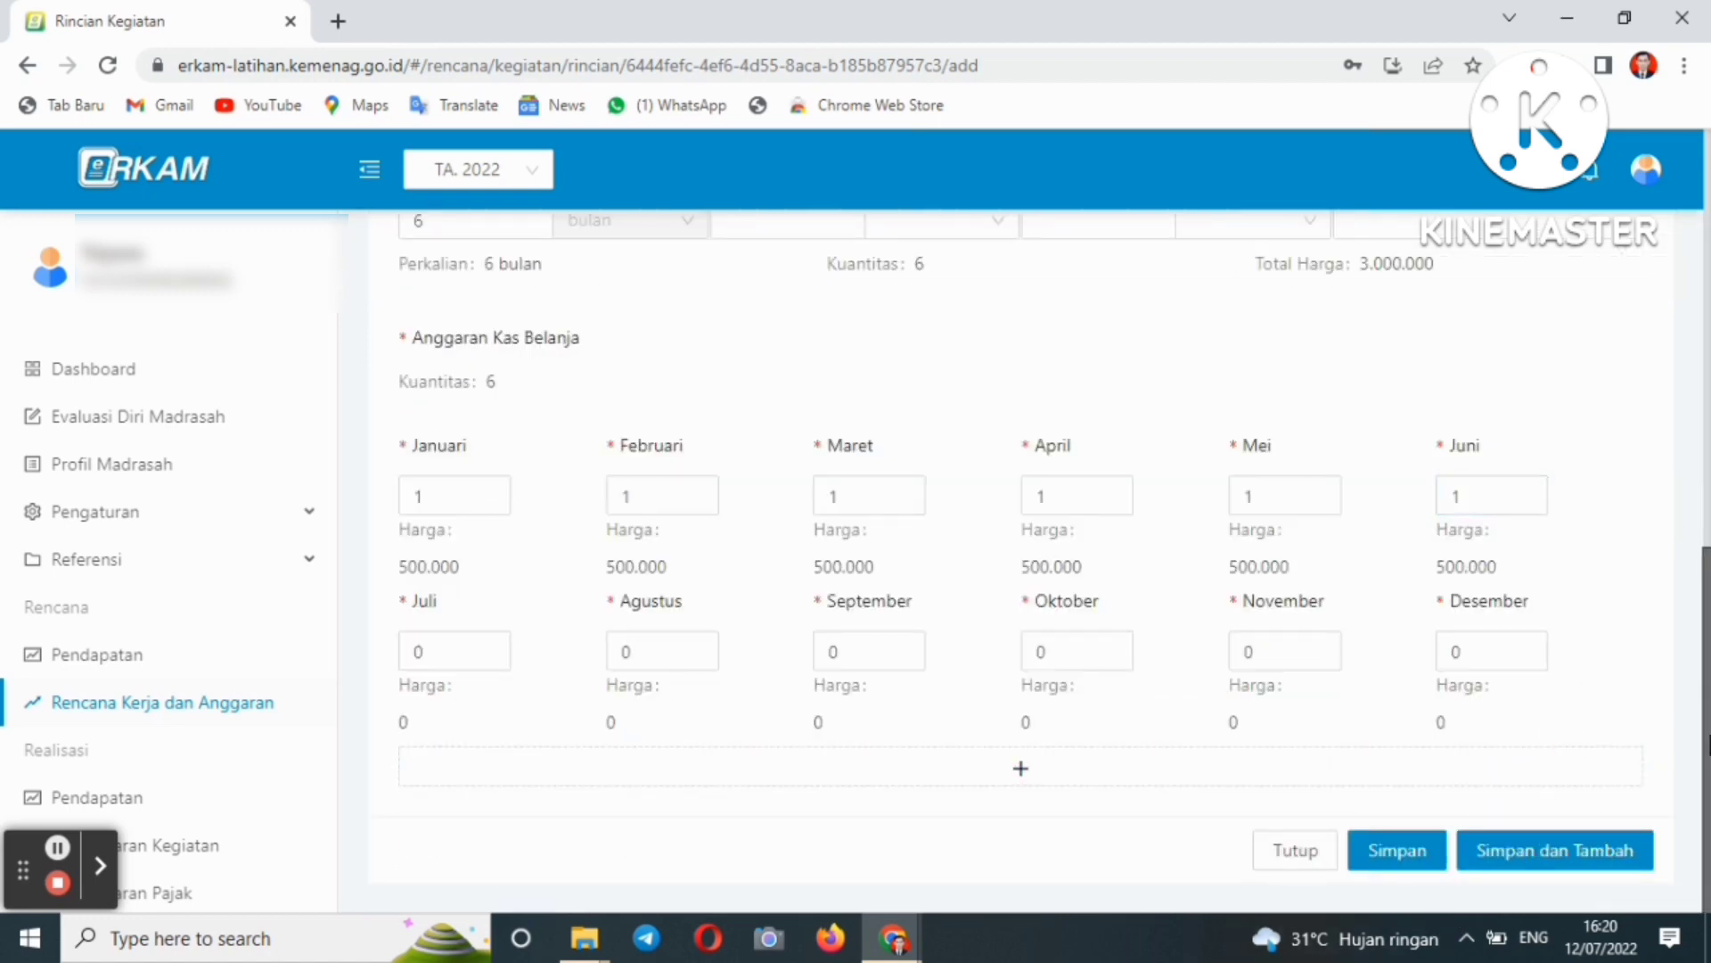
{"action": "scroll", "coordinate": [1694, 740], "scroll_direction": "up", "scroll_amount": 4}
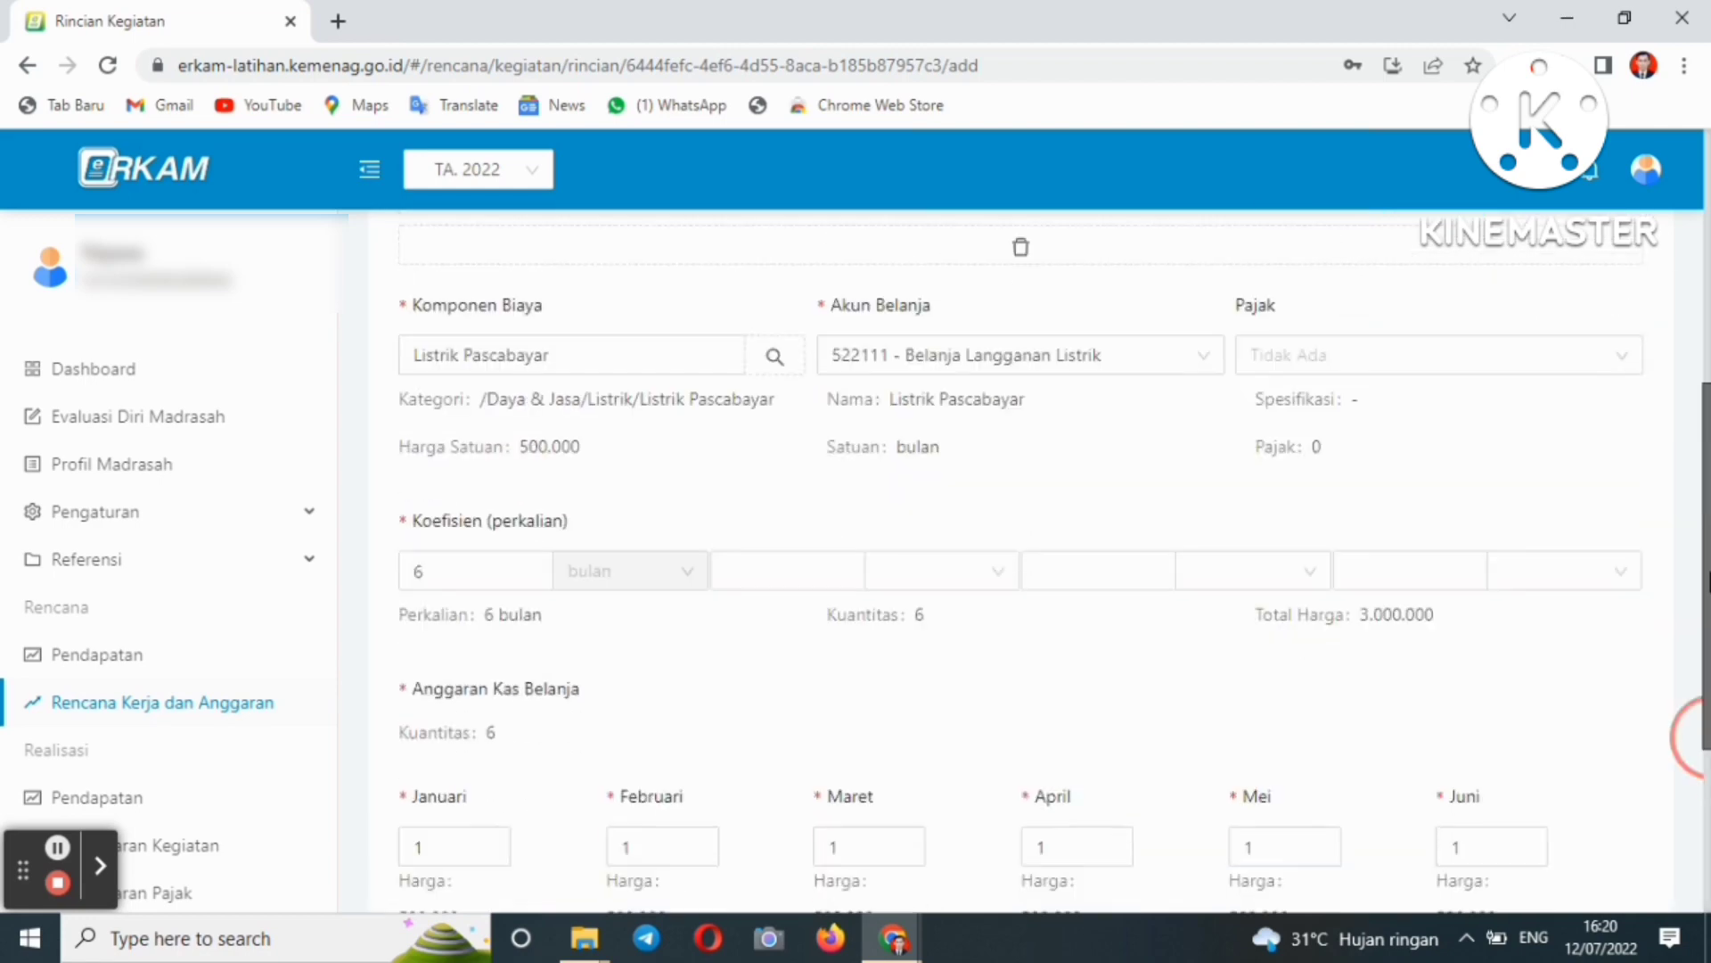
{"action": "scroll", "coordinate": [1692, 738], "scroll_direction": "down", "scroll_amount": 4}
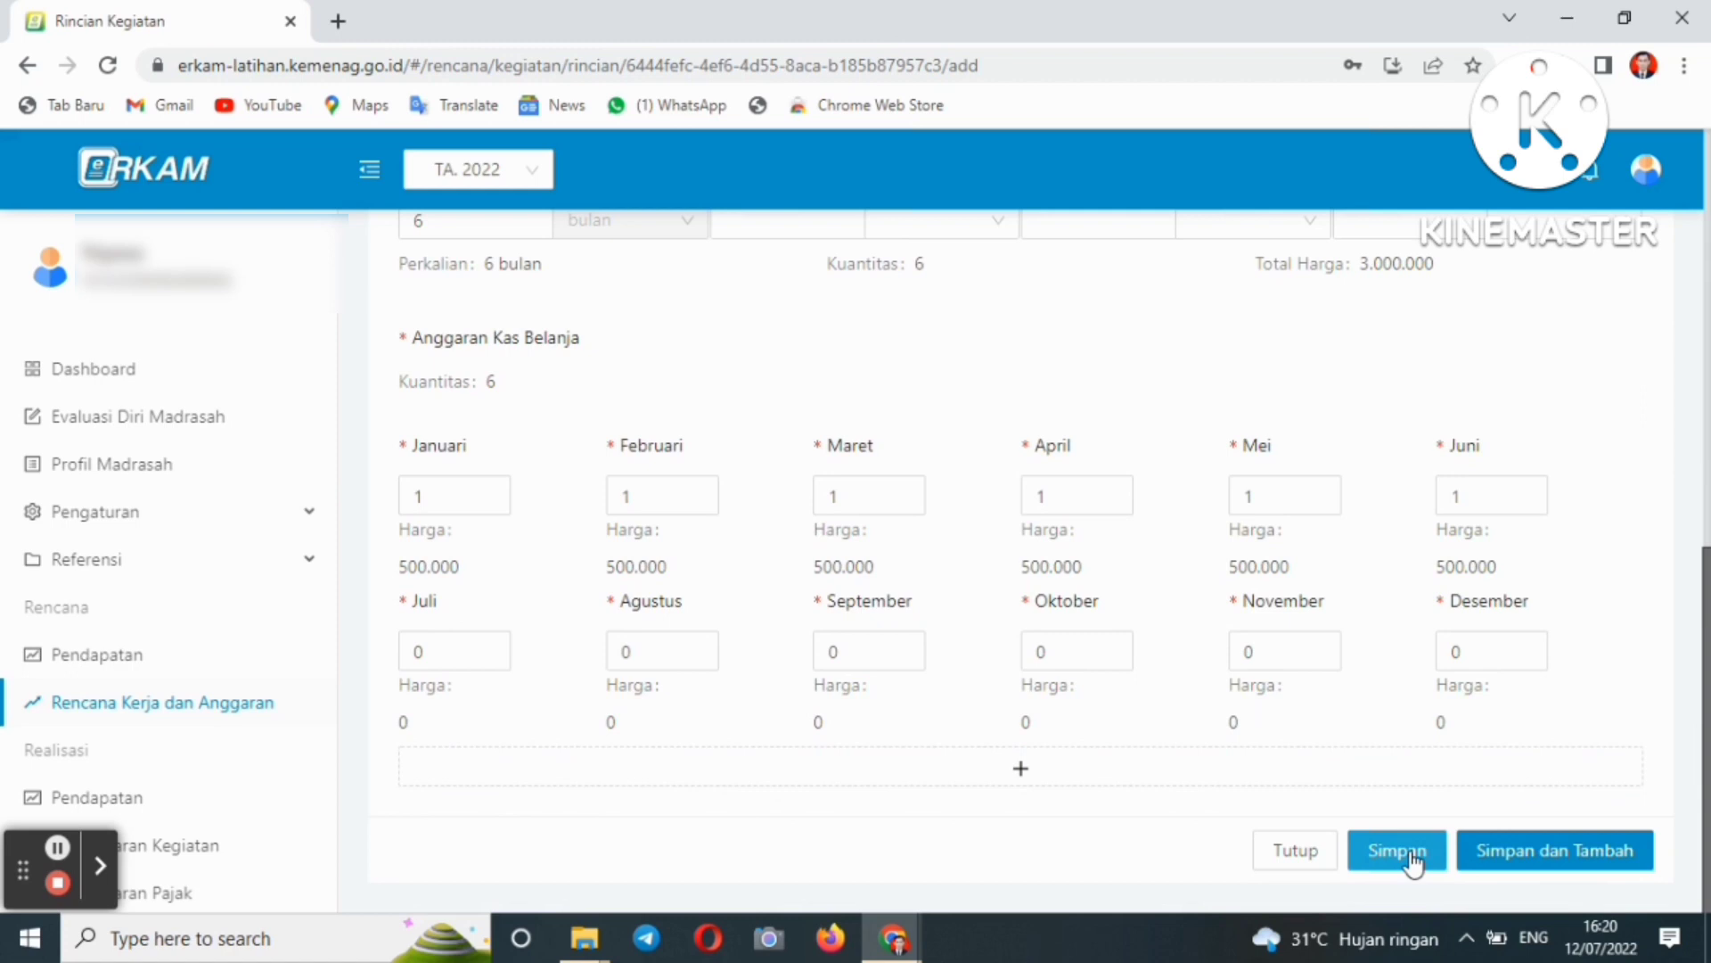
- Save the Listrik Pascabayar budget item and go to the Realisasi Pengeluaran Kegiatan list
{"action": "left_click", "coordinate": [1411, 856]}
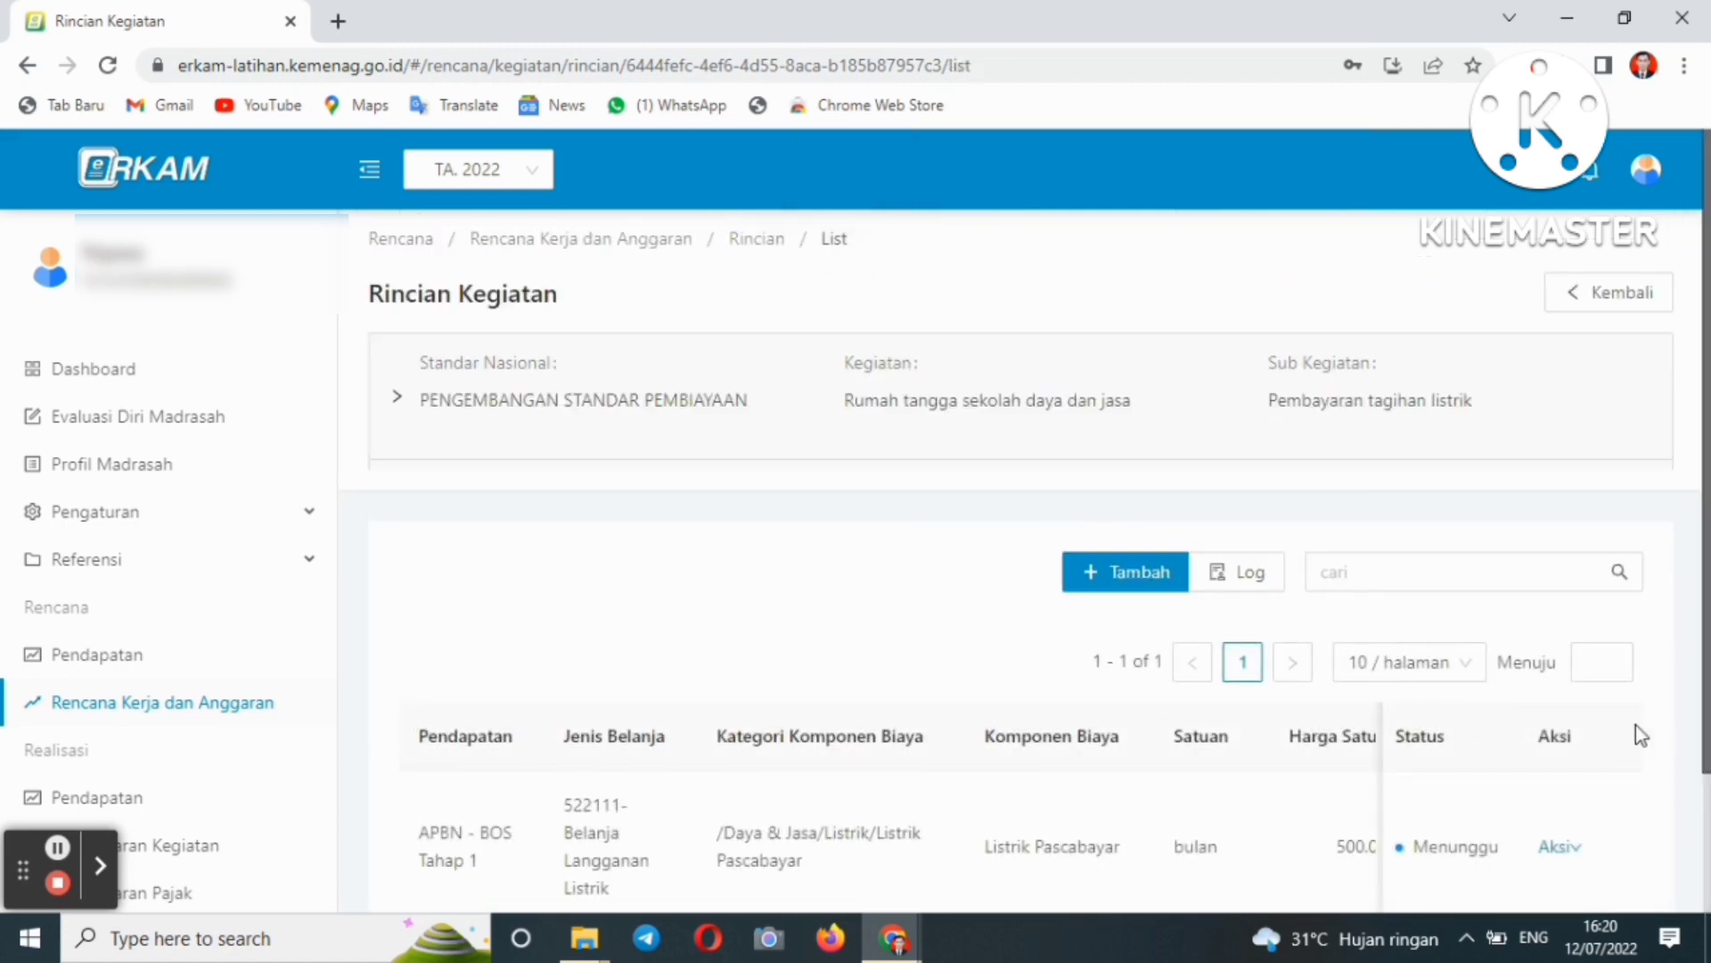
{"action": "mouse_move", "coordinate": [1707, 637]}
{"action": "left_mouse_down"}
{"action": "mouse_move", "coordinate": [1686, 624]}
{"action": "mouse_move", "coordinate": [1687, 660]}
{"action": "mouse_move", "coordinate": [1685, 624]}
{"action": "left_mouse_up"}
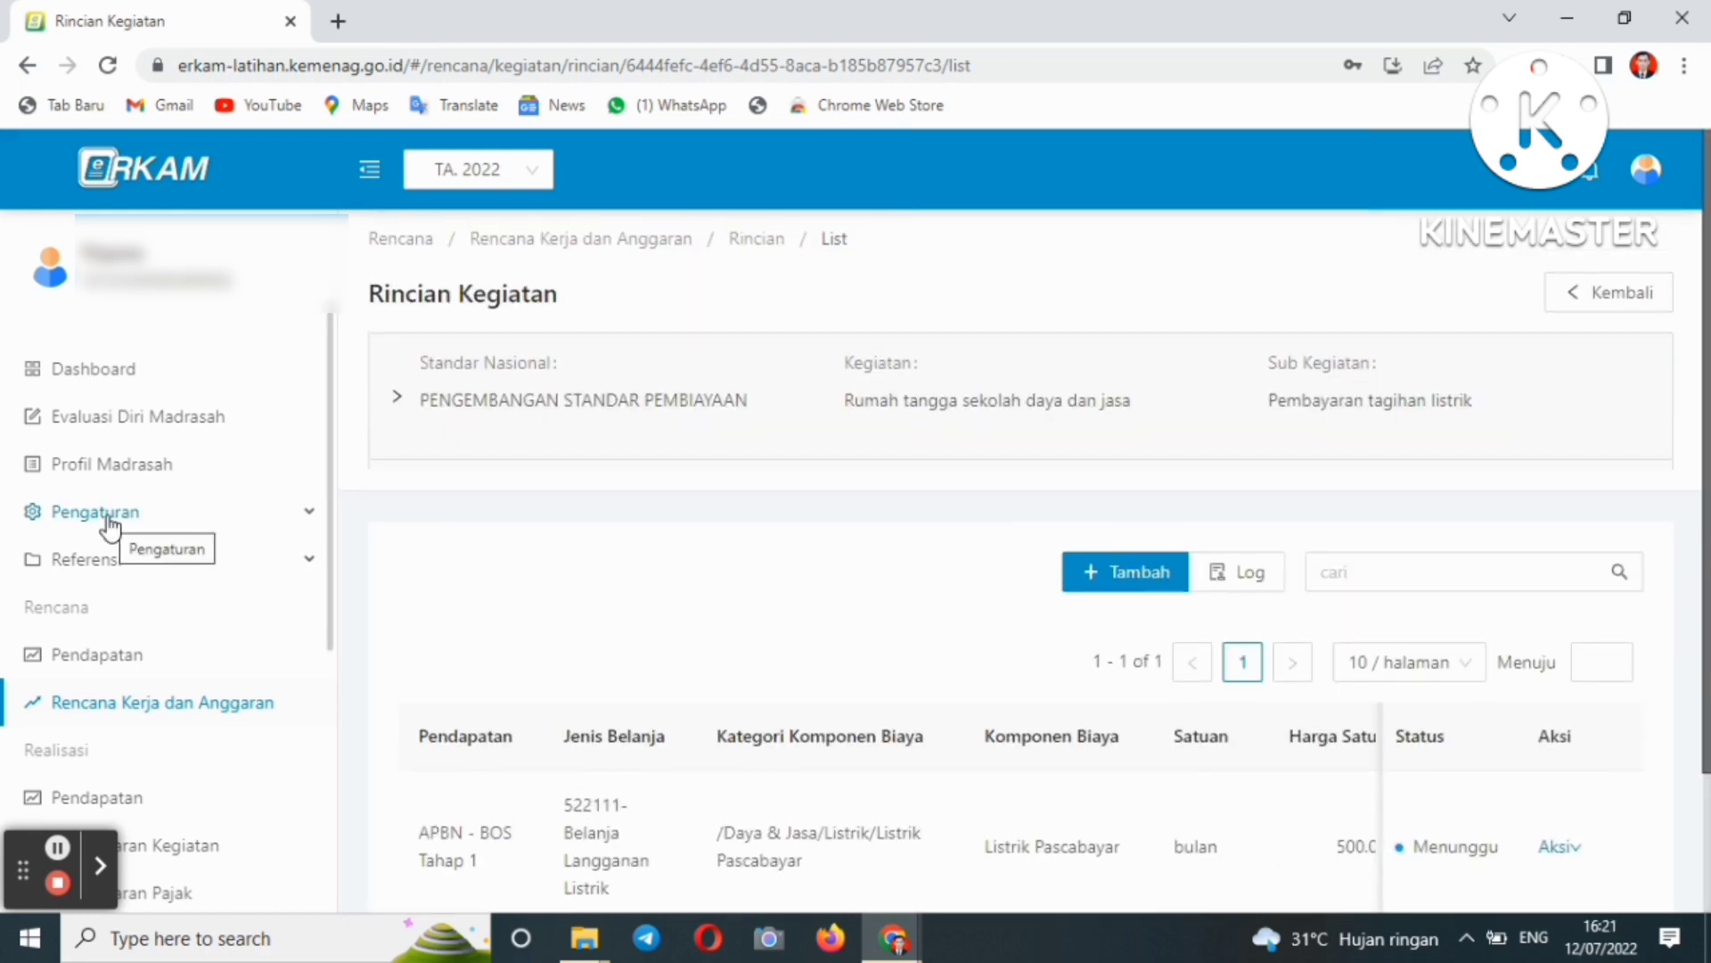
{"action": "left_click_drag", "start_coordinate": [334, 610], "coordinate": [343, 698]}
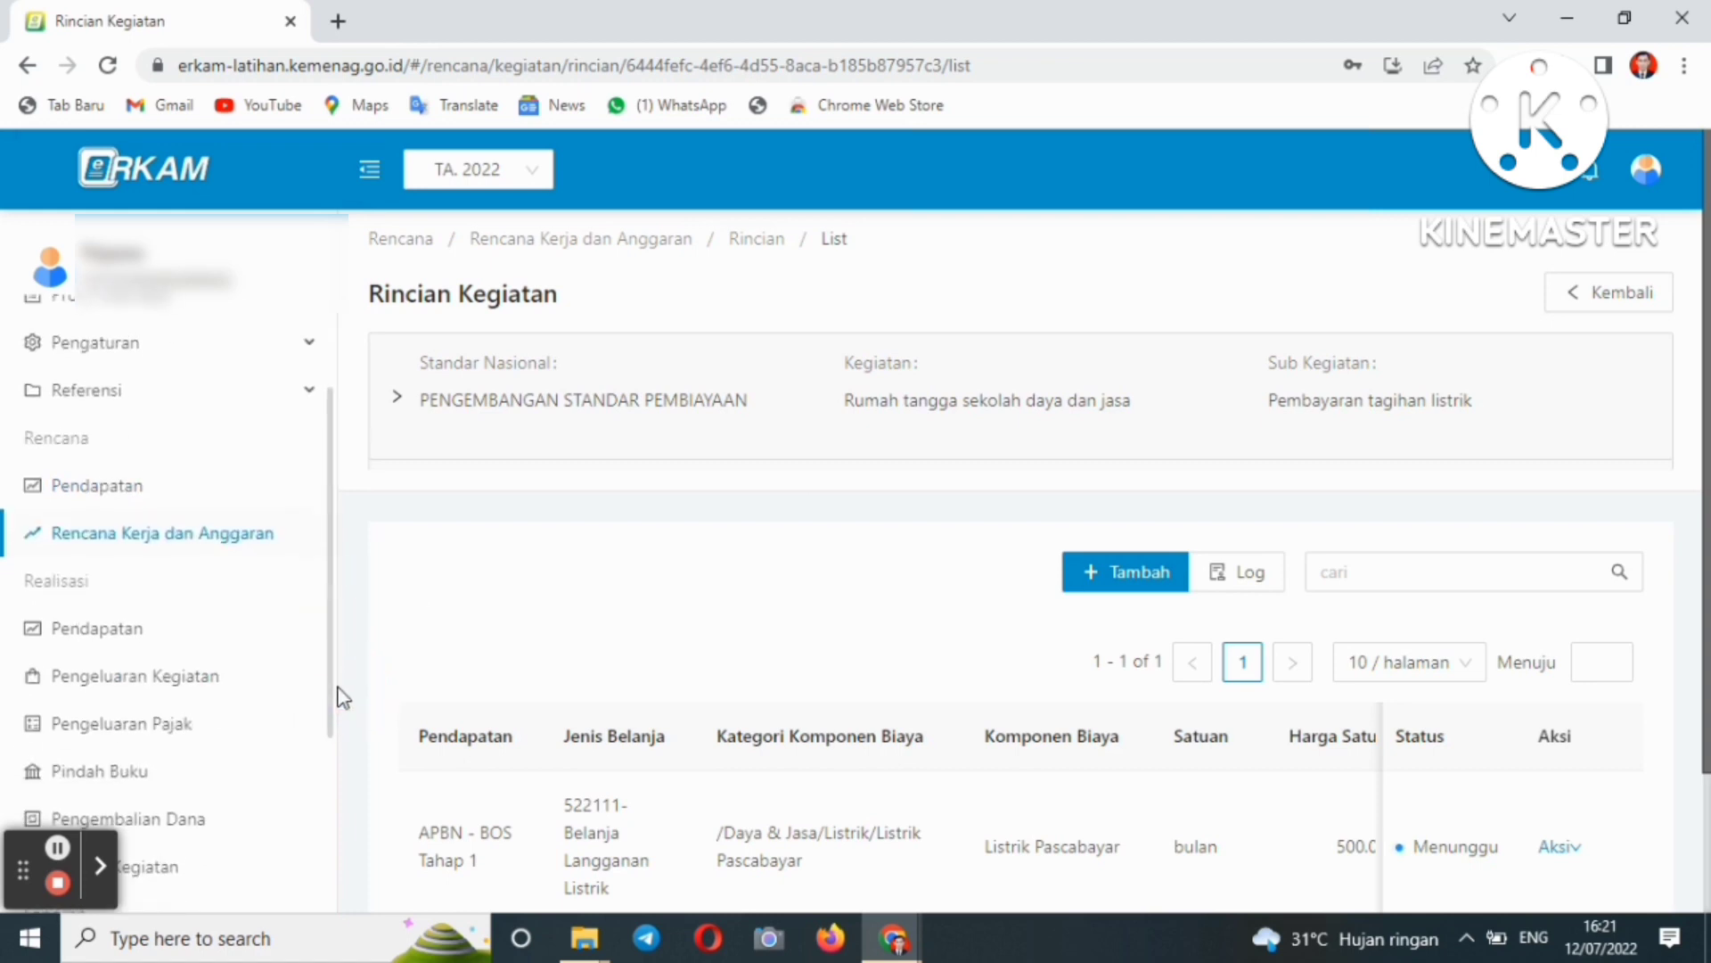
{"action": "left_click", "coordinate": [174, 693]}
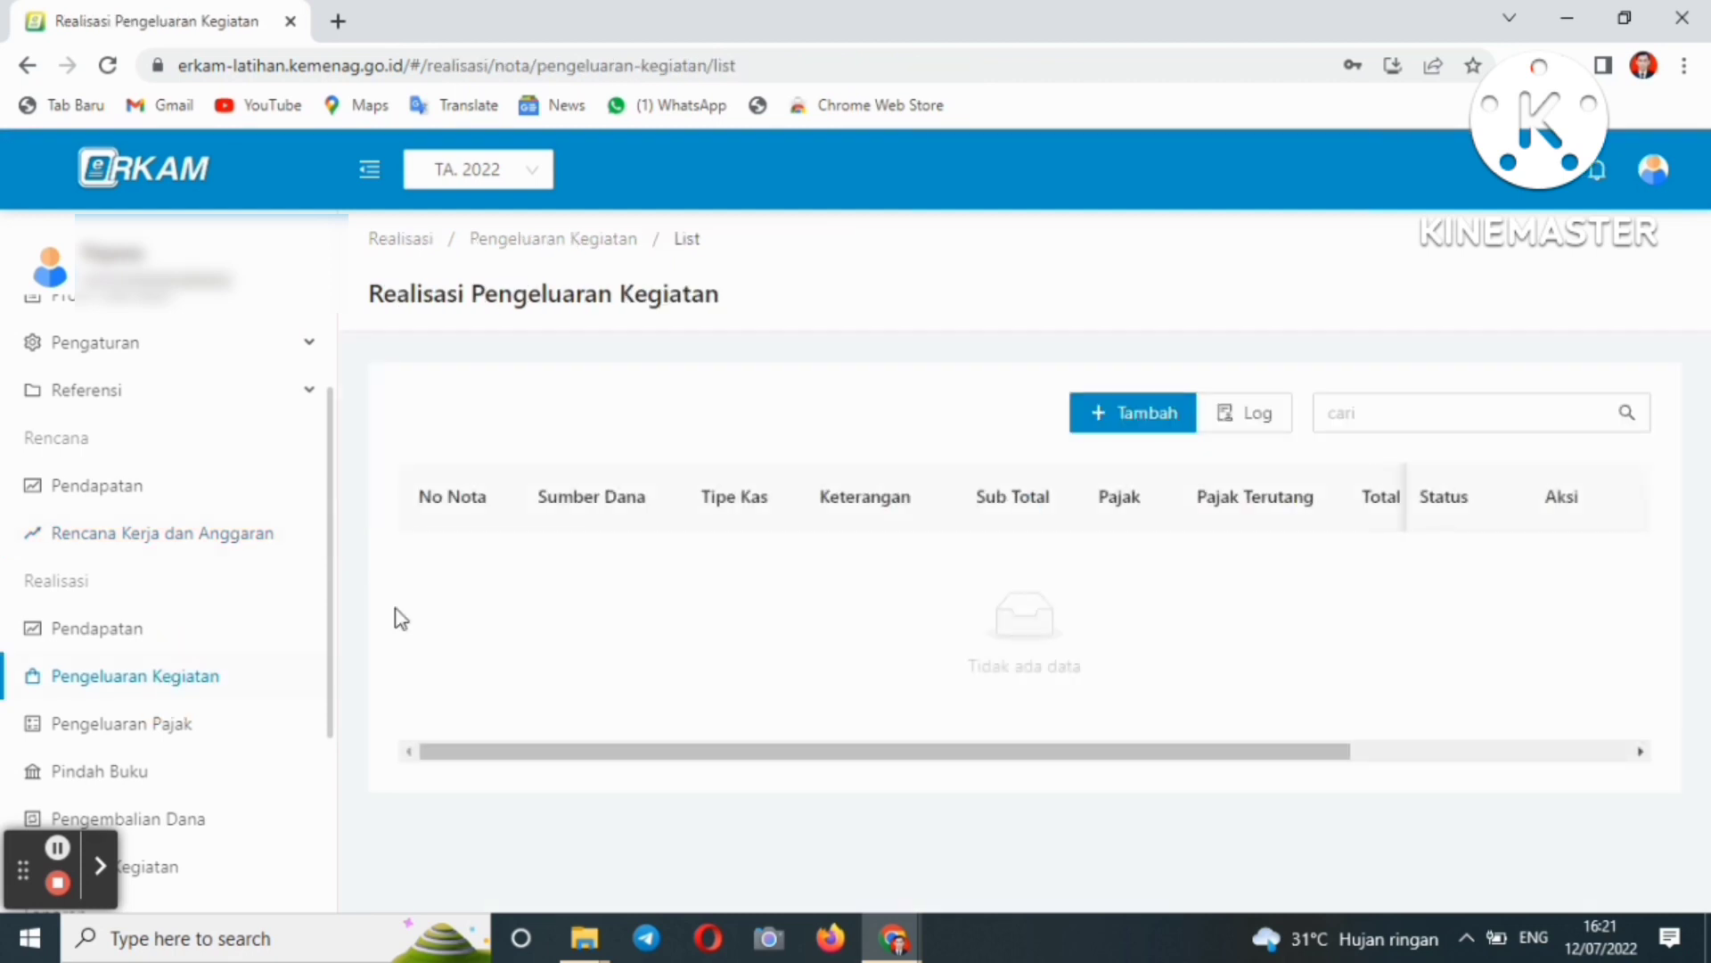
- Start a new nota with funding APBN - BOS Tahap 1, cash type Tunai and payment method Tunai
{"action": "left_click", "coordinate": [1125, 432]}
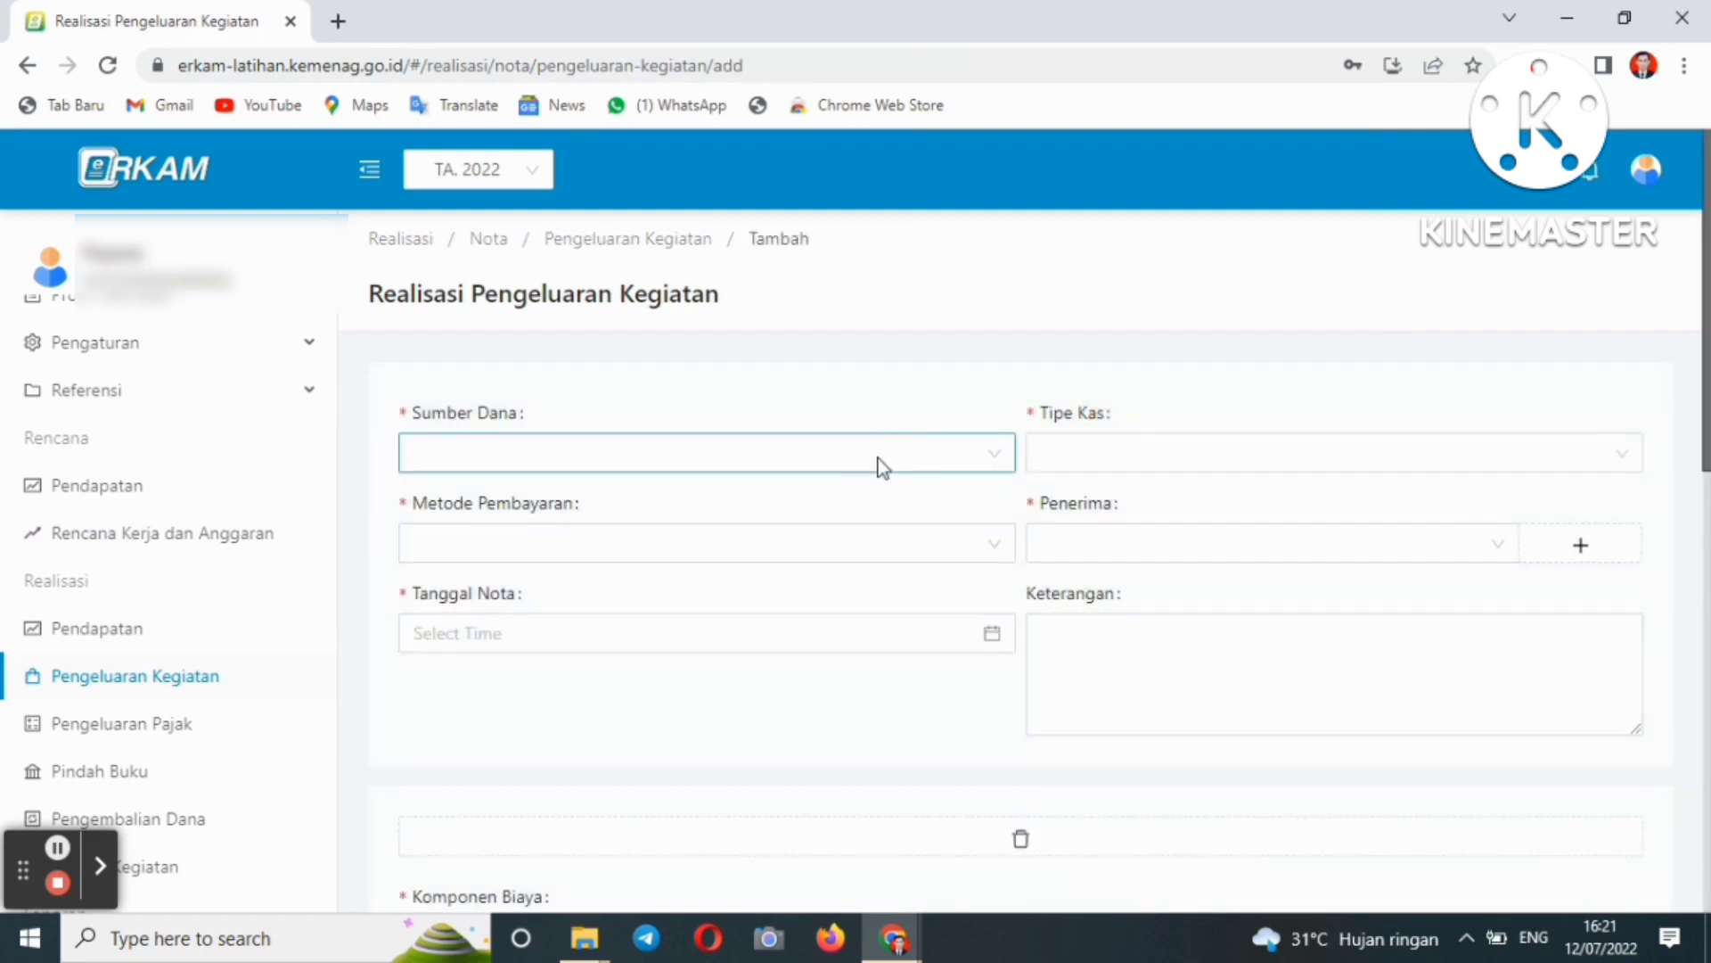
{"action": "left_click", "coordinate": [879, 459]}
{"action": "left_click", "coordinate": [791, 510]}
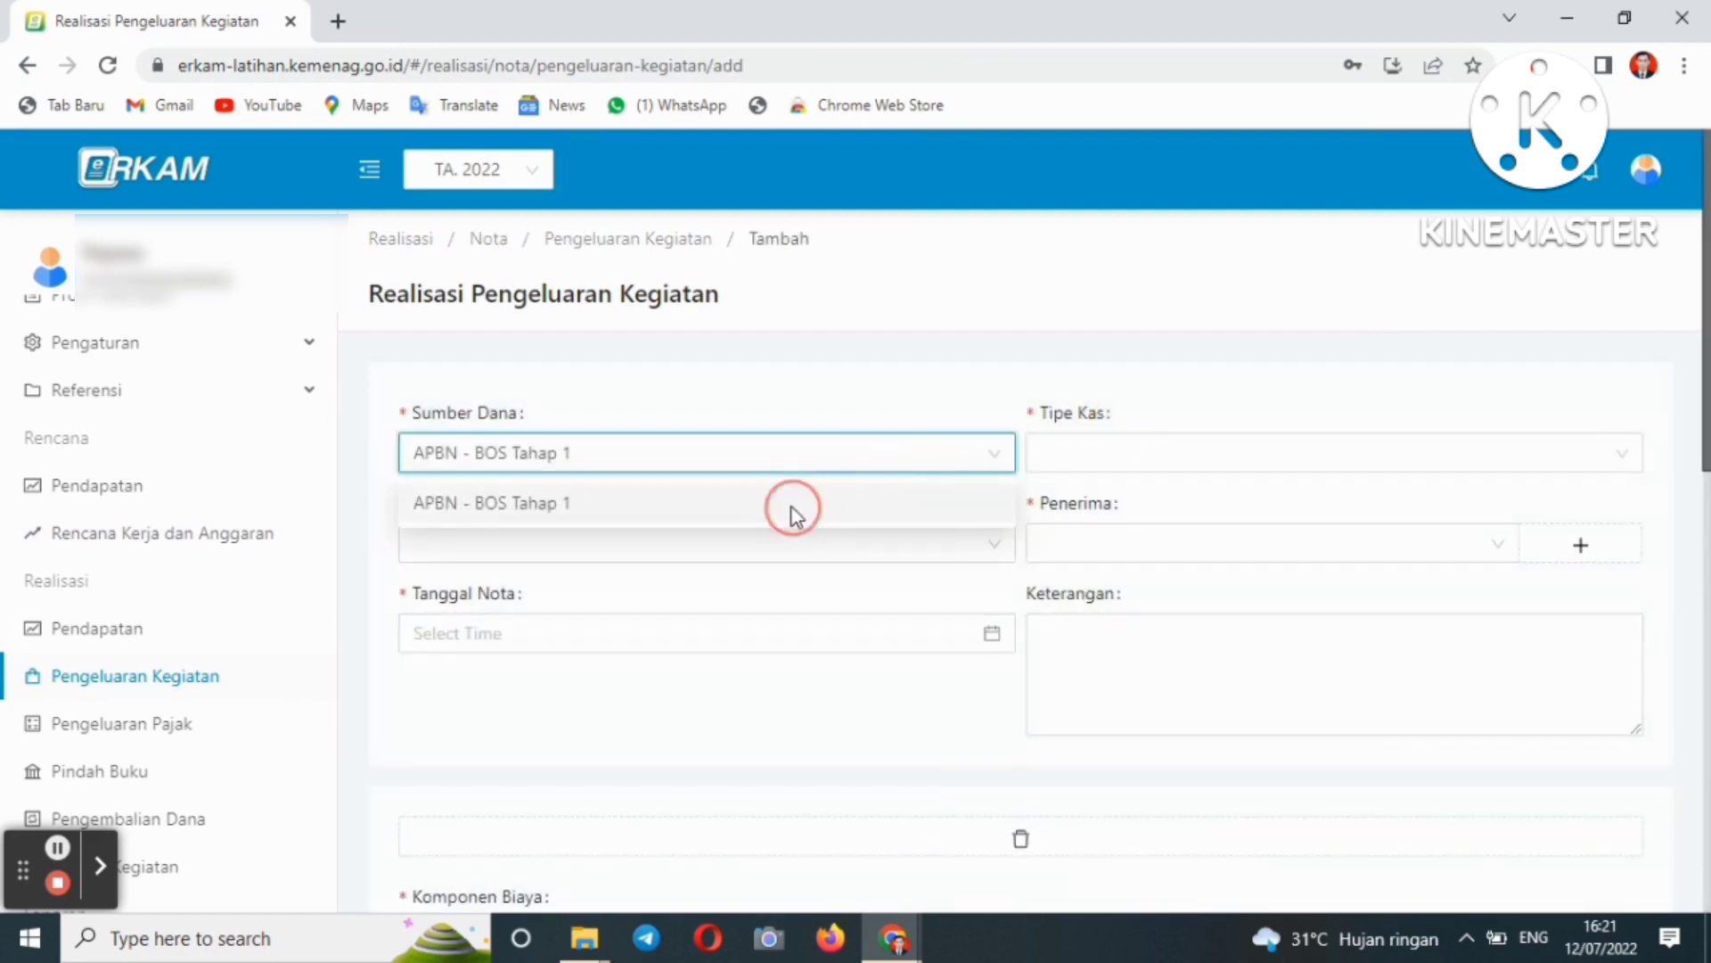
{"action": "left_click", "coordinate": [1090, 461]}
{"action": "left_click", "coordinate": [1120, 544]}
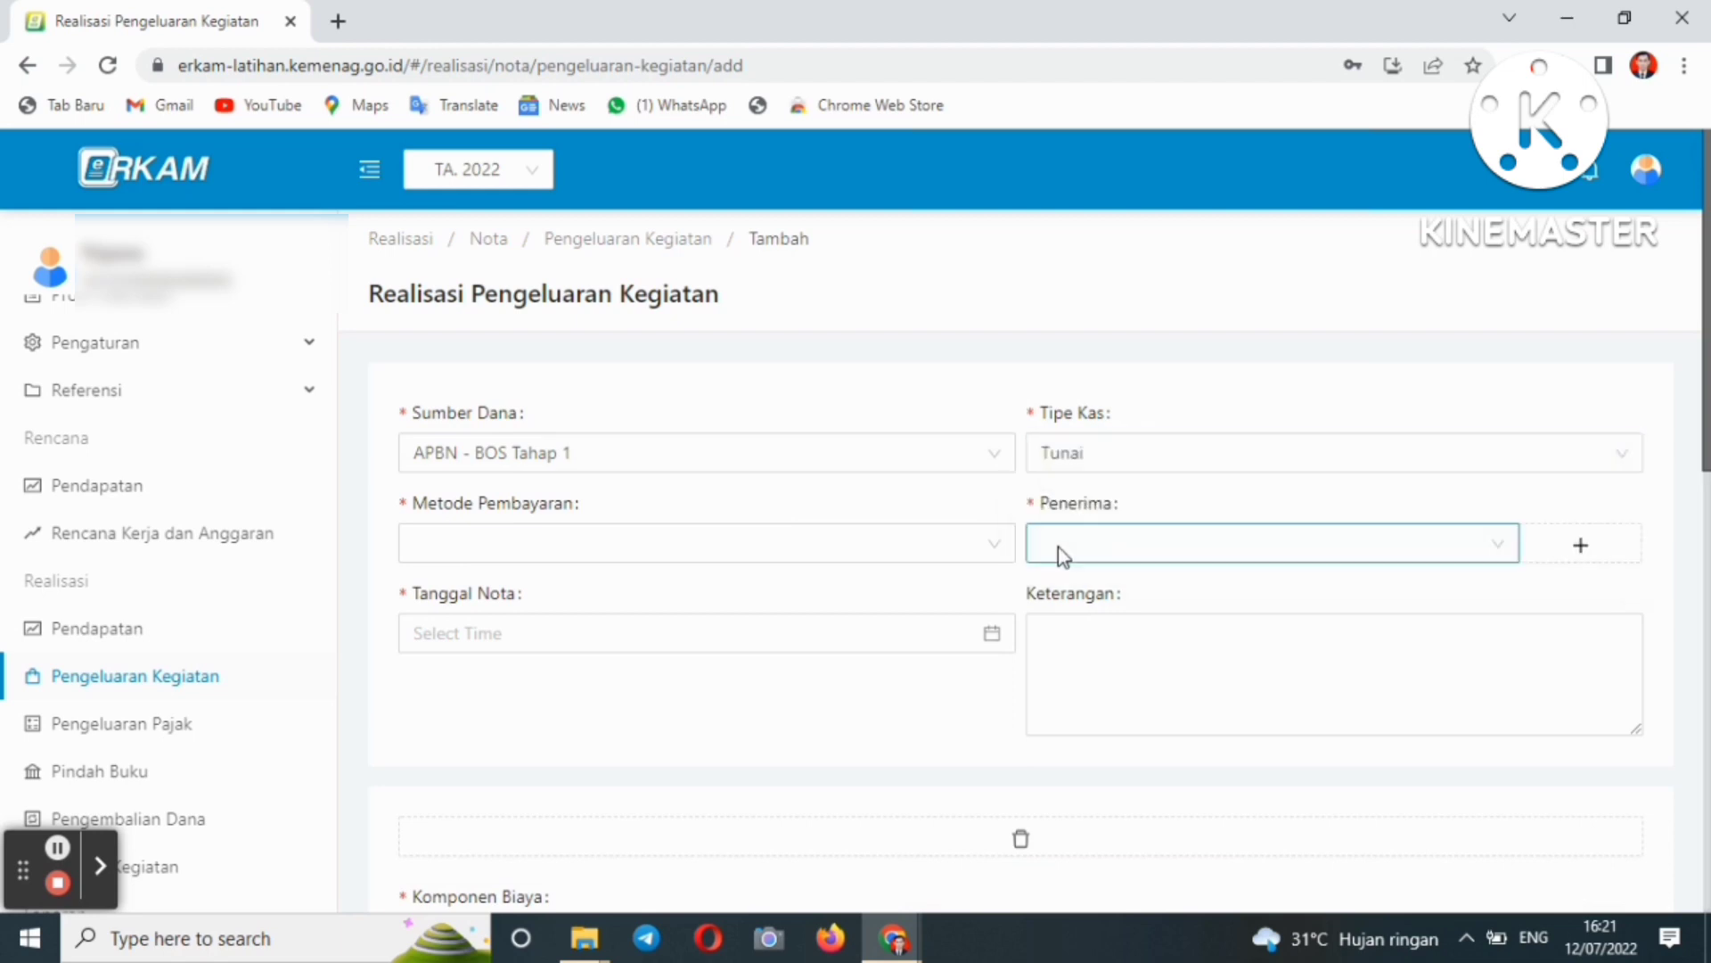
{"action": "left_click", "coordinate": [917, 546]}
{"action": "left_click", "coordinate": [776, 605]}
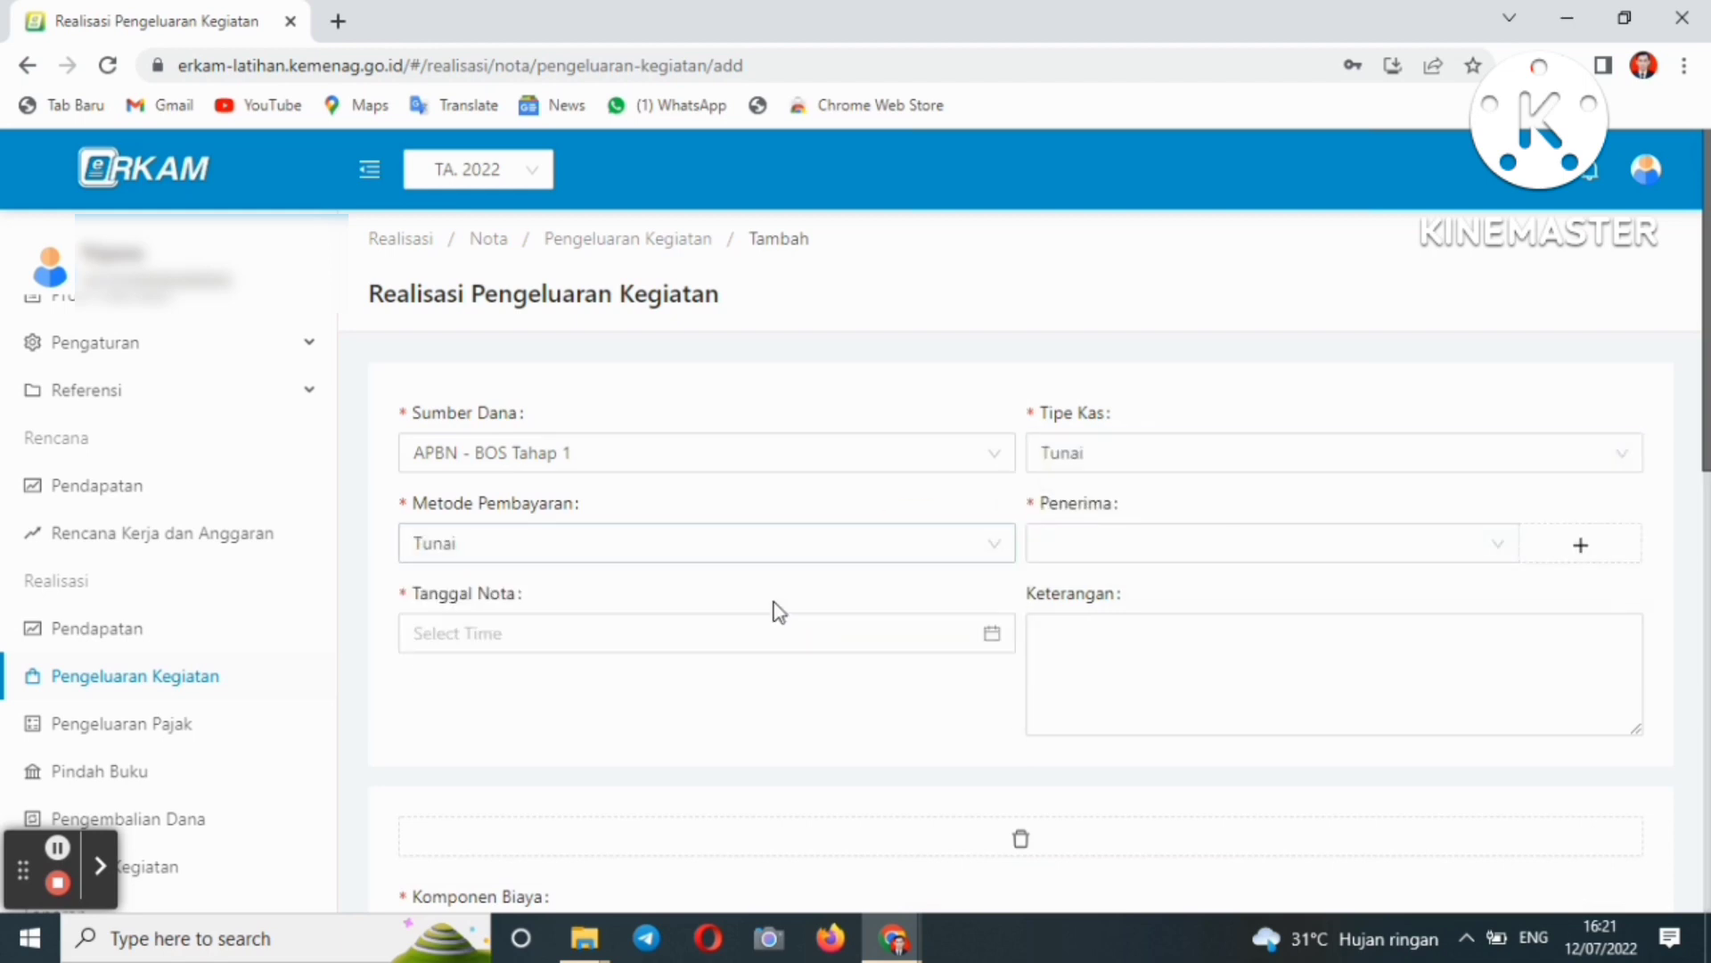
- Choose the first recipient in the list and open the Tanggal Nota calendar
{"action": "left_click", "coordinate": [1109, 560]}
{"action": "left_click", "coordinate": [1114, 596]}
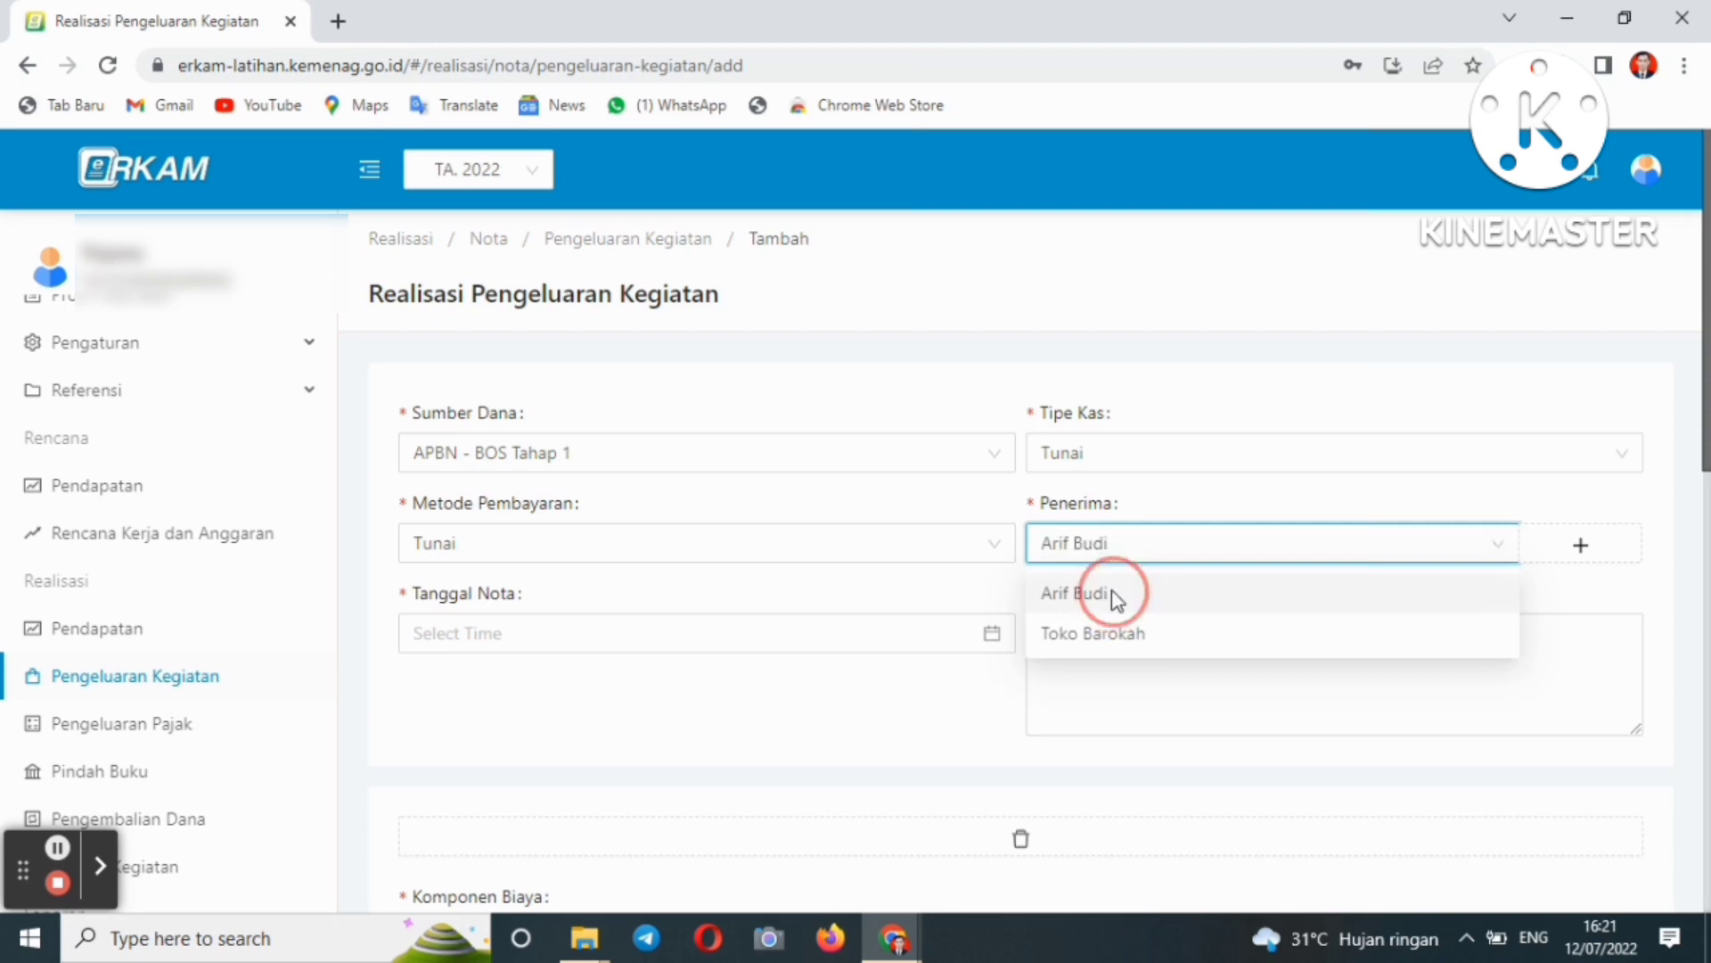
{"action": "left_click", "coordinate": [799, 624]}
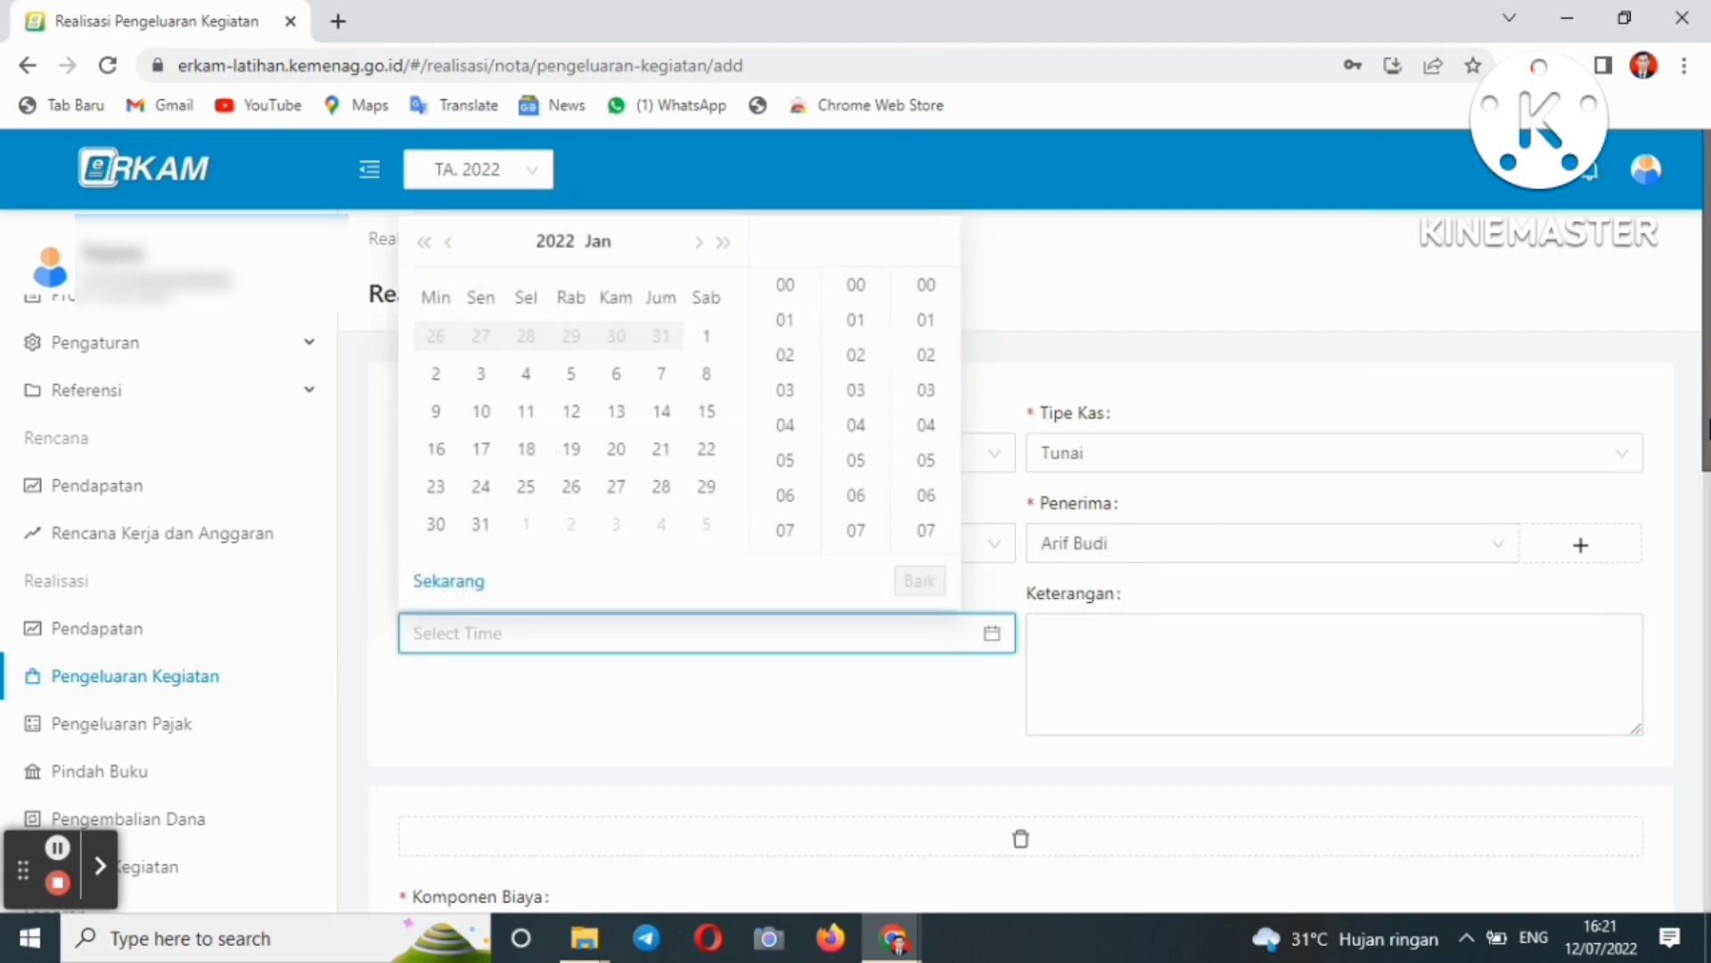
{"action": "left_click_drag", "start_coordinate": [1693, 318], "coordinate": [1618, 563]}
{"action": "left_click", "coordinate": [849, 408]}
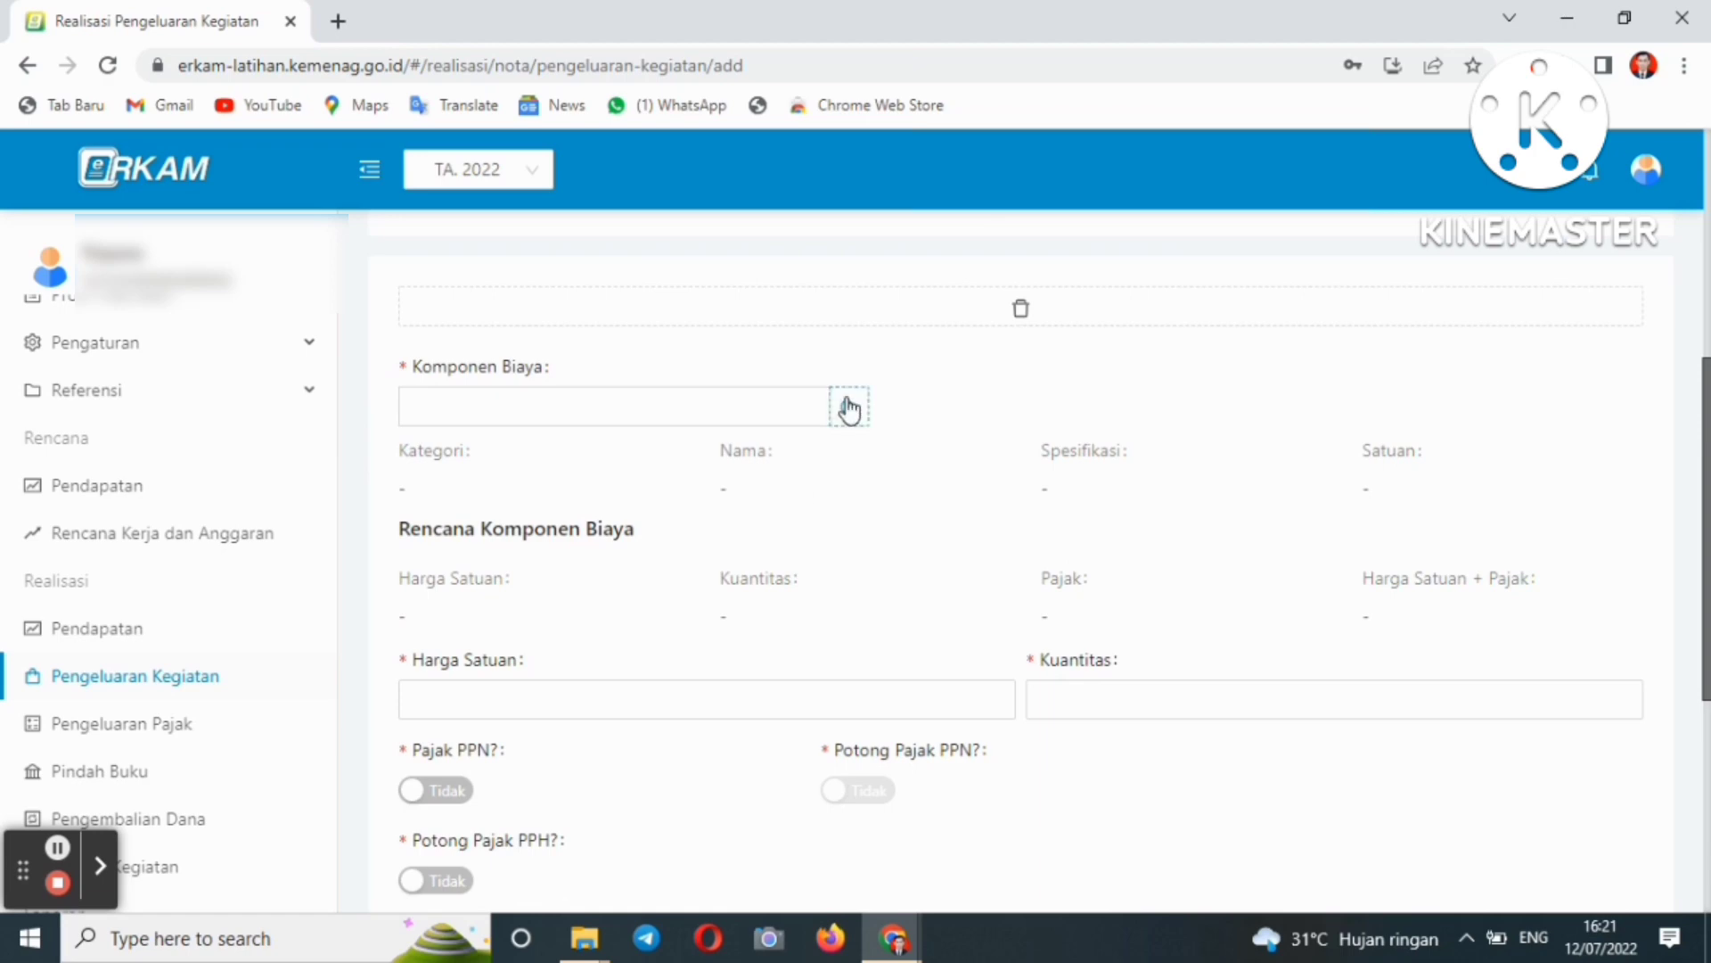
- Pick the Honor Rutin GBPNS component under PENGEMBANGAN STANDAR PENGELOLAAN and the GBPNS honor sub-activity
{"action": "left_click", "coordinate": [849, 408]}
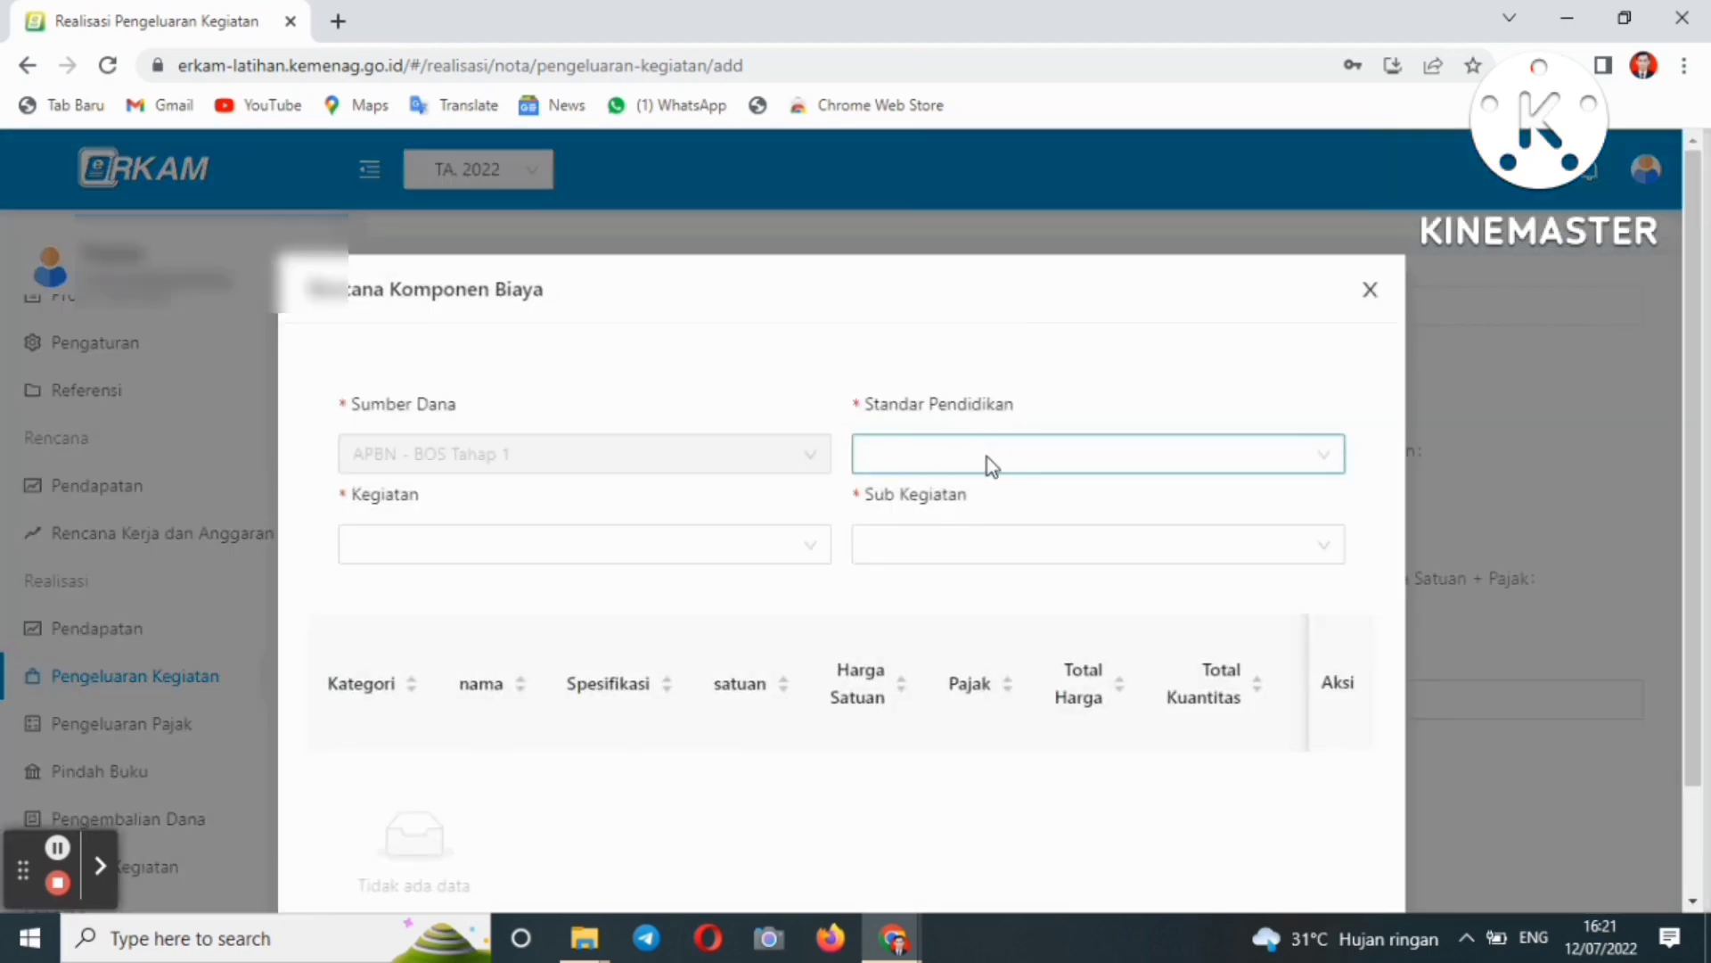
{"action": "left_click", "coordinate": [988, 457]}
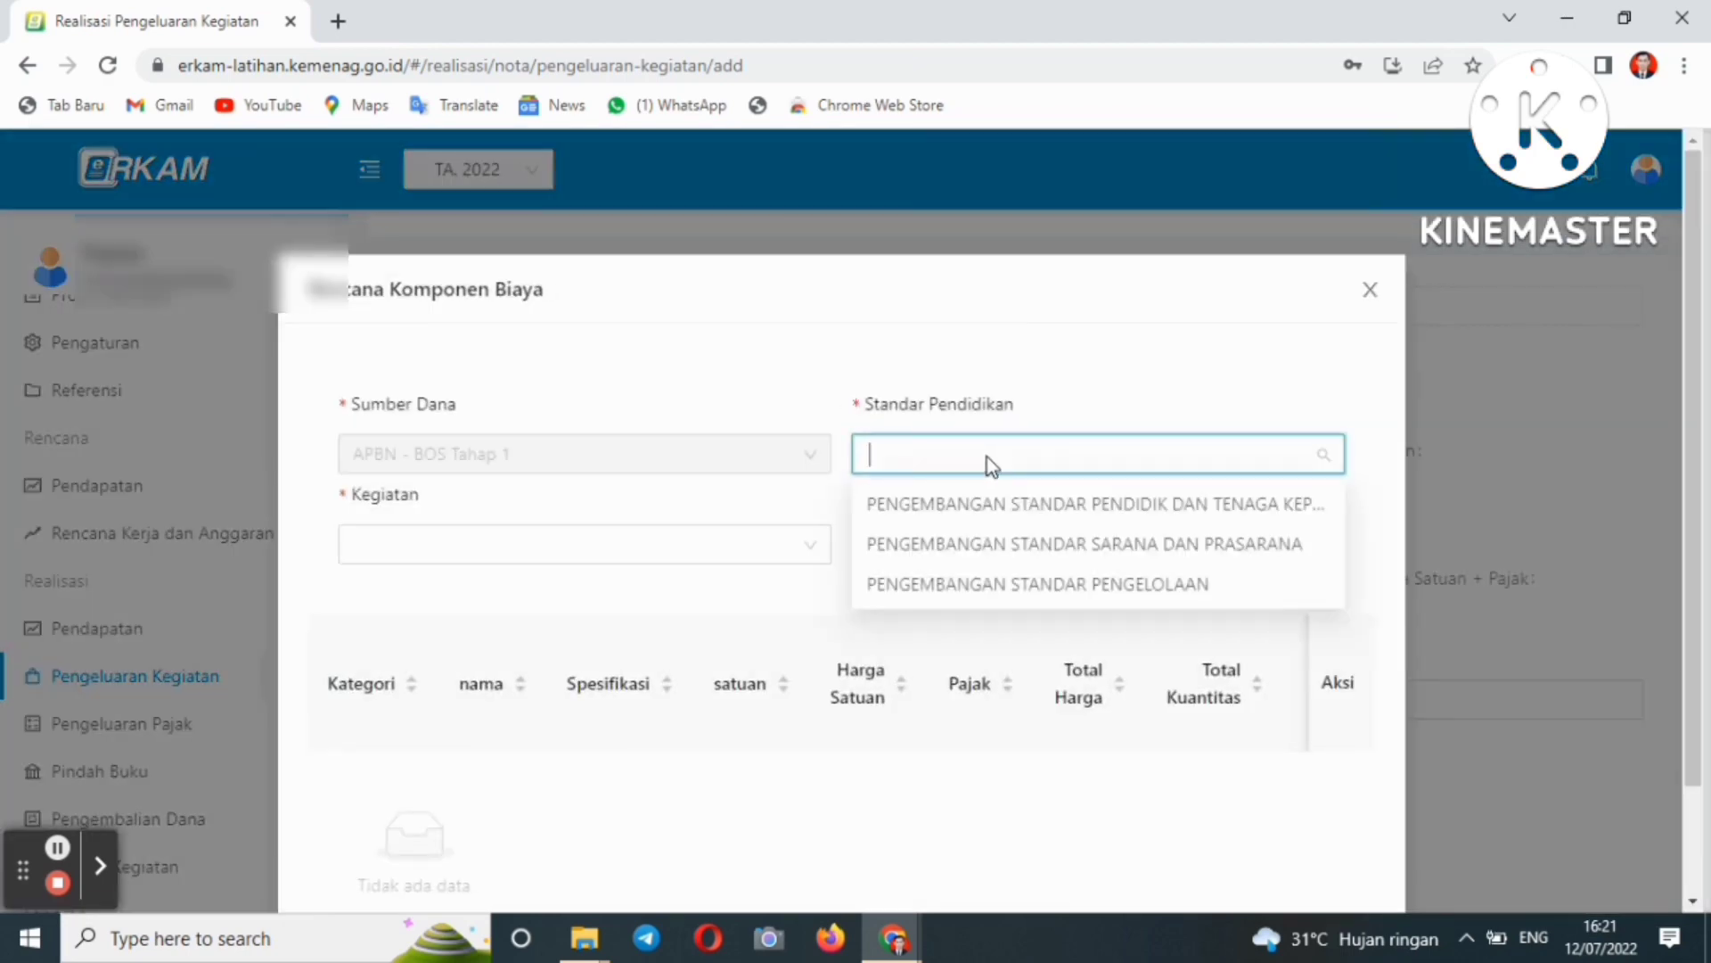
{"action": "left_click", "coordinate": [1010, 596]}
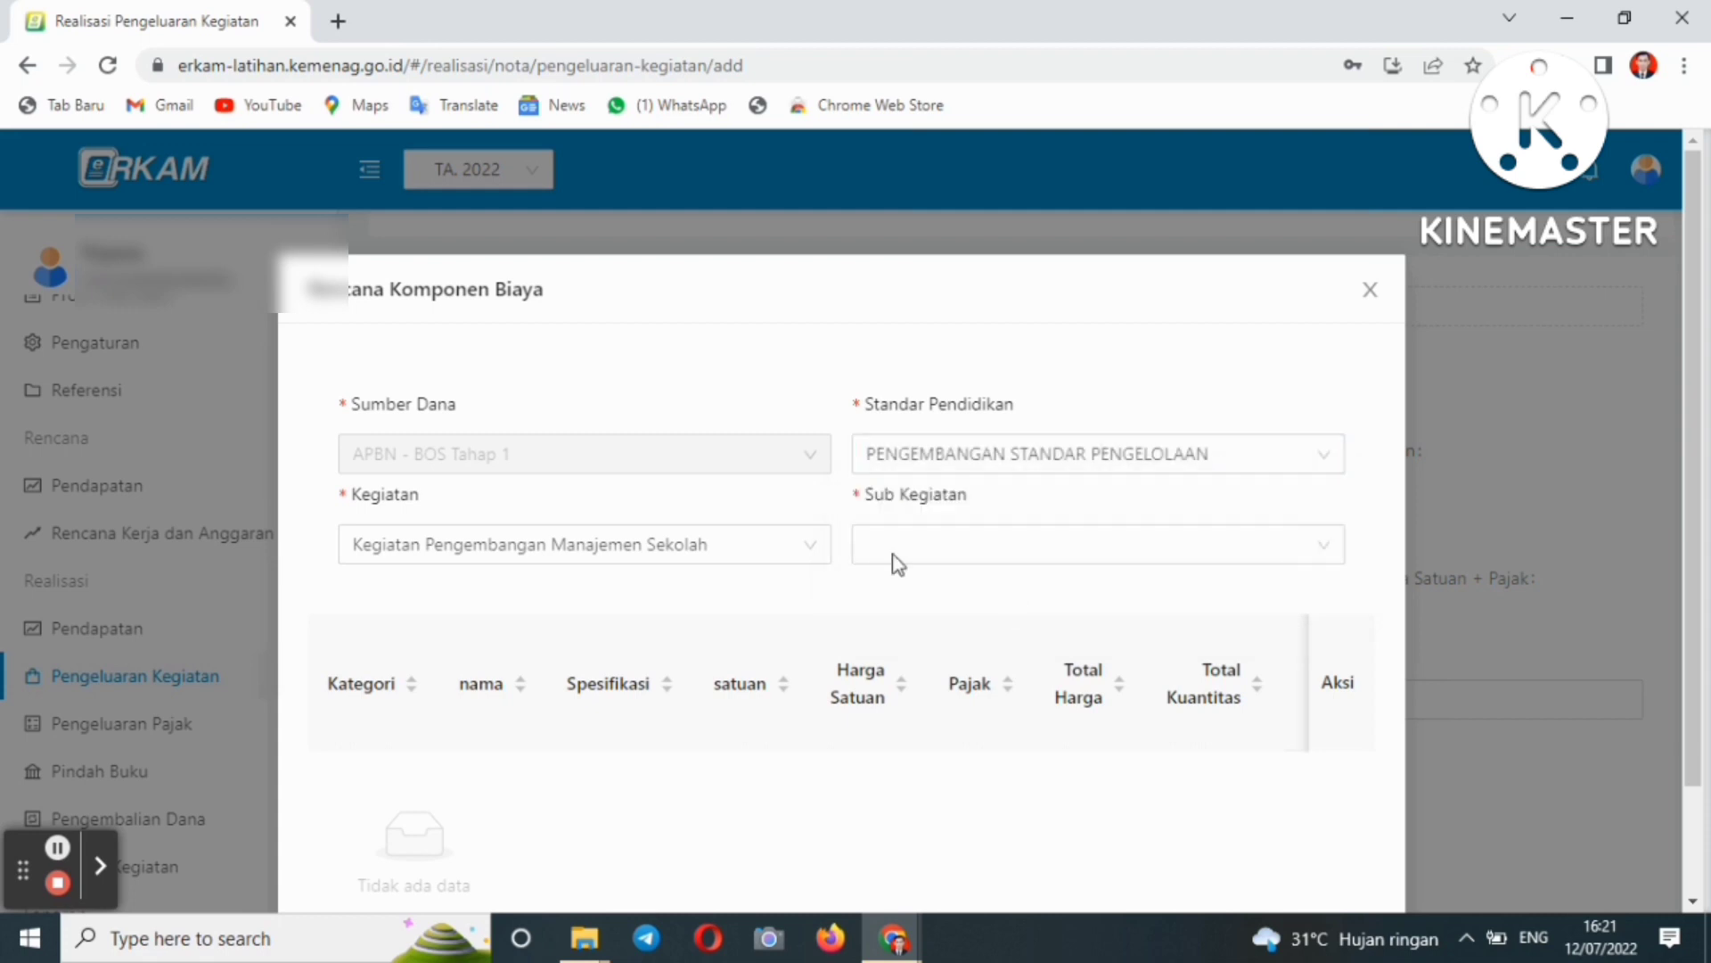
{"action": "left_click", "coordinate": [1024, 537]}
{"action": "left_click", "coordinate": [1029, 595]}
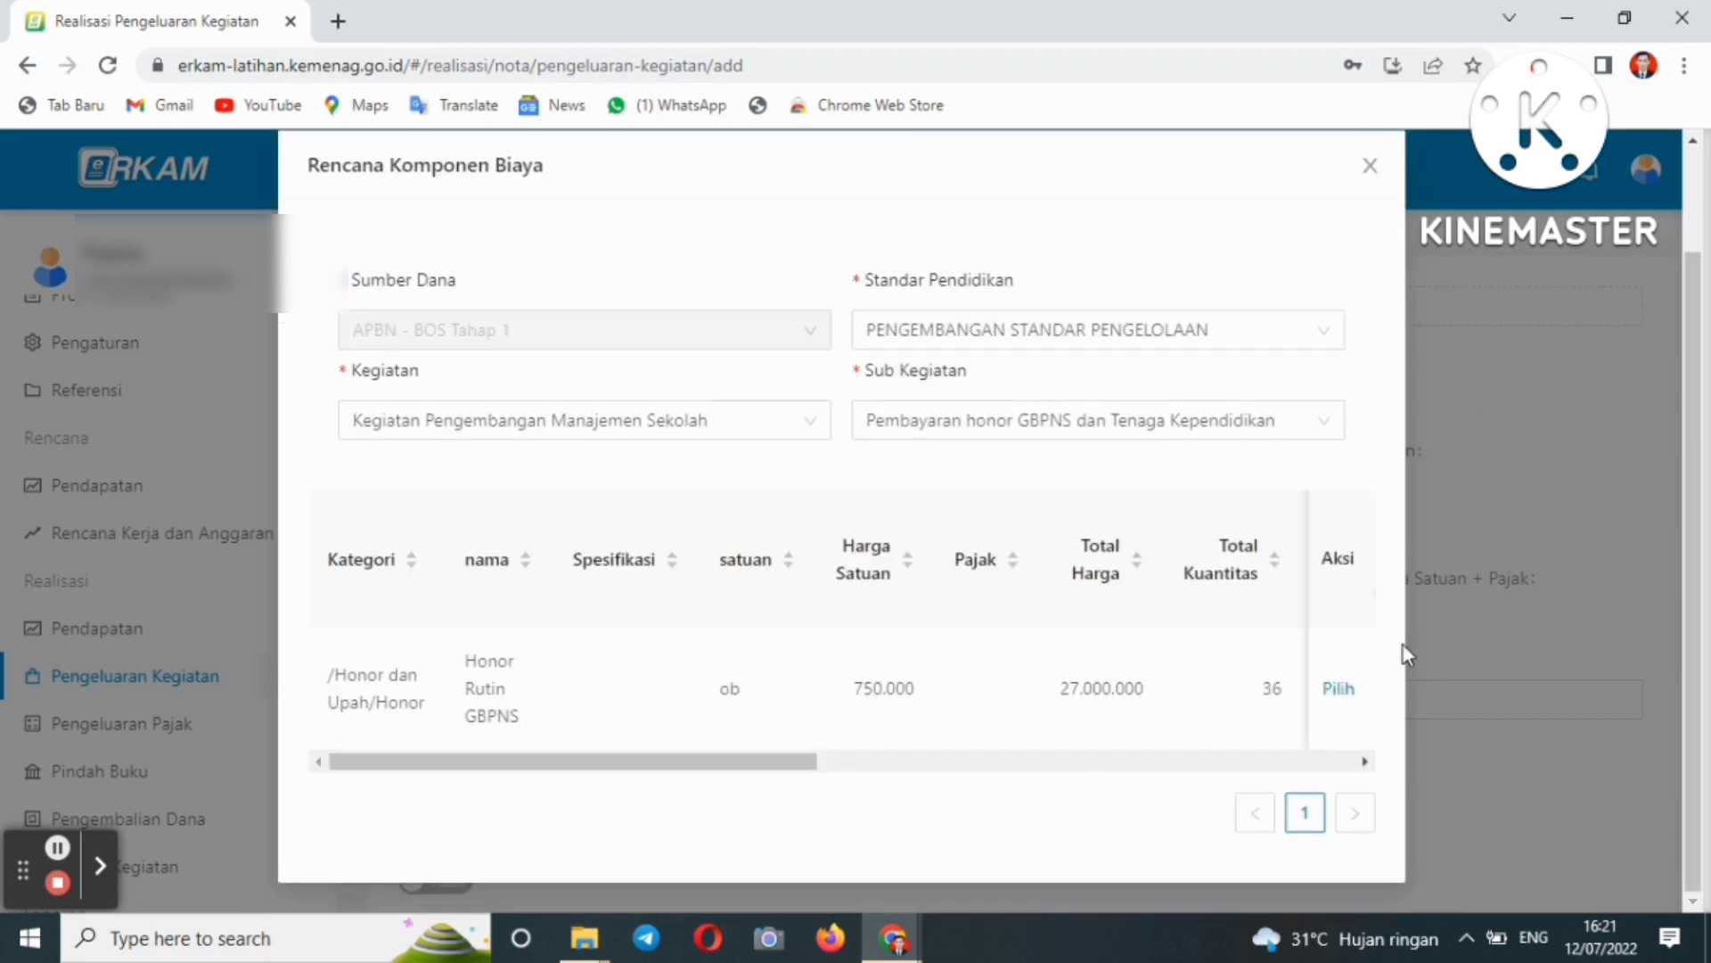
{"action": "left_click", "coordinate": [1350, 694]}
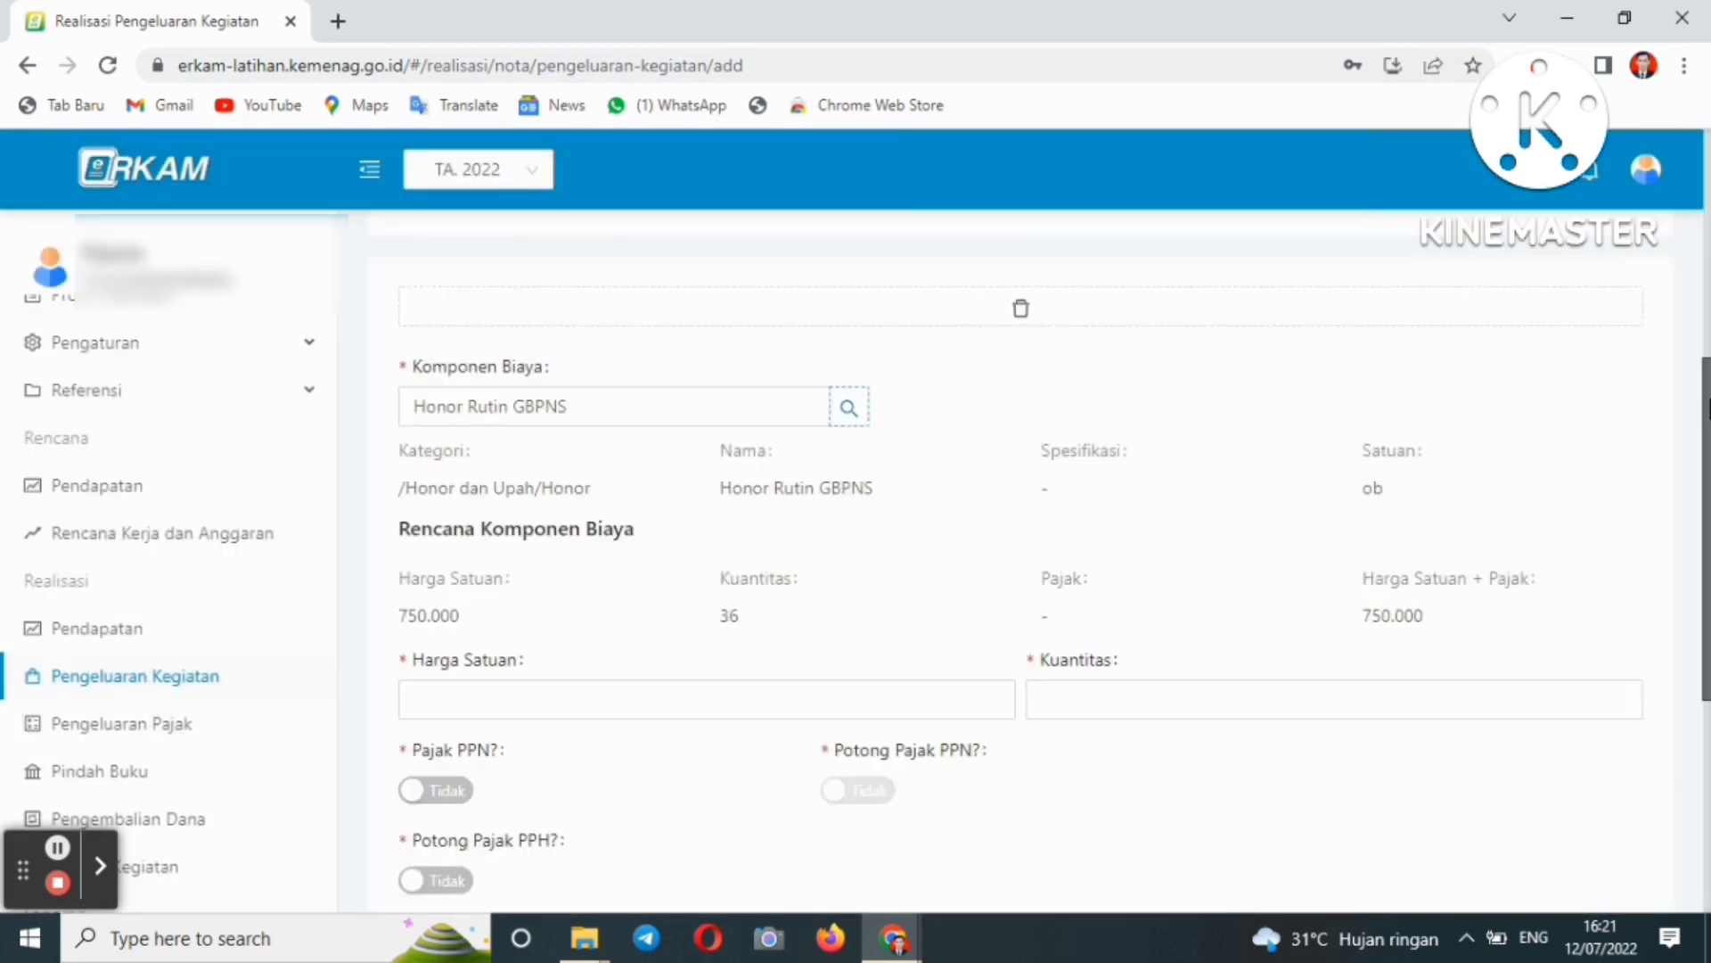
{"action": "left_click_drag", "start_coordinate": [1699, 406], "coordinate": [1706, 474]}
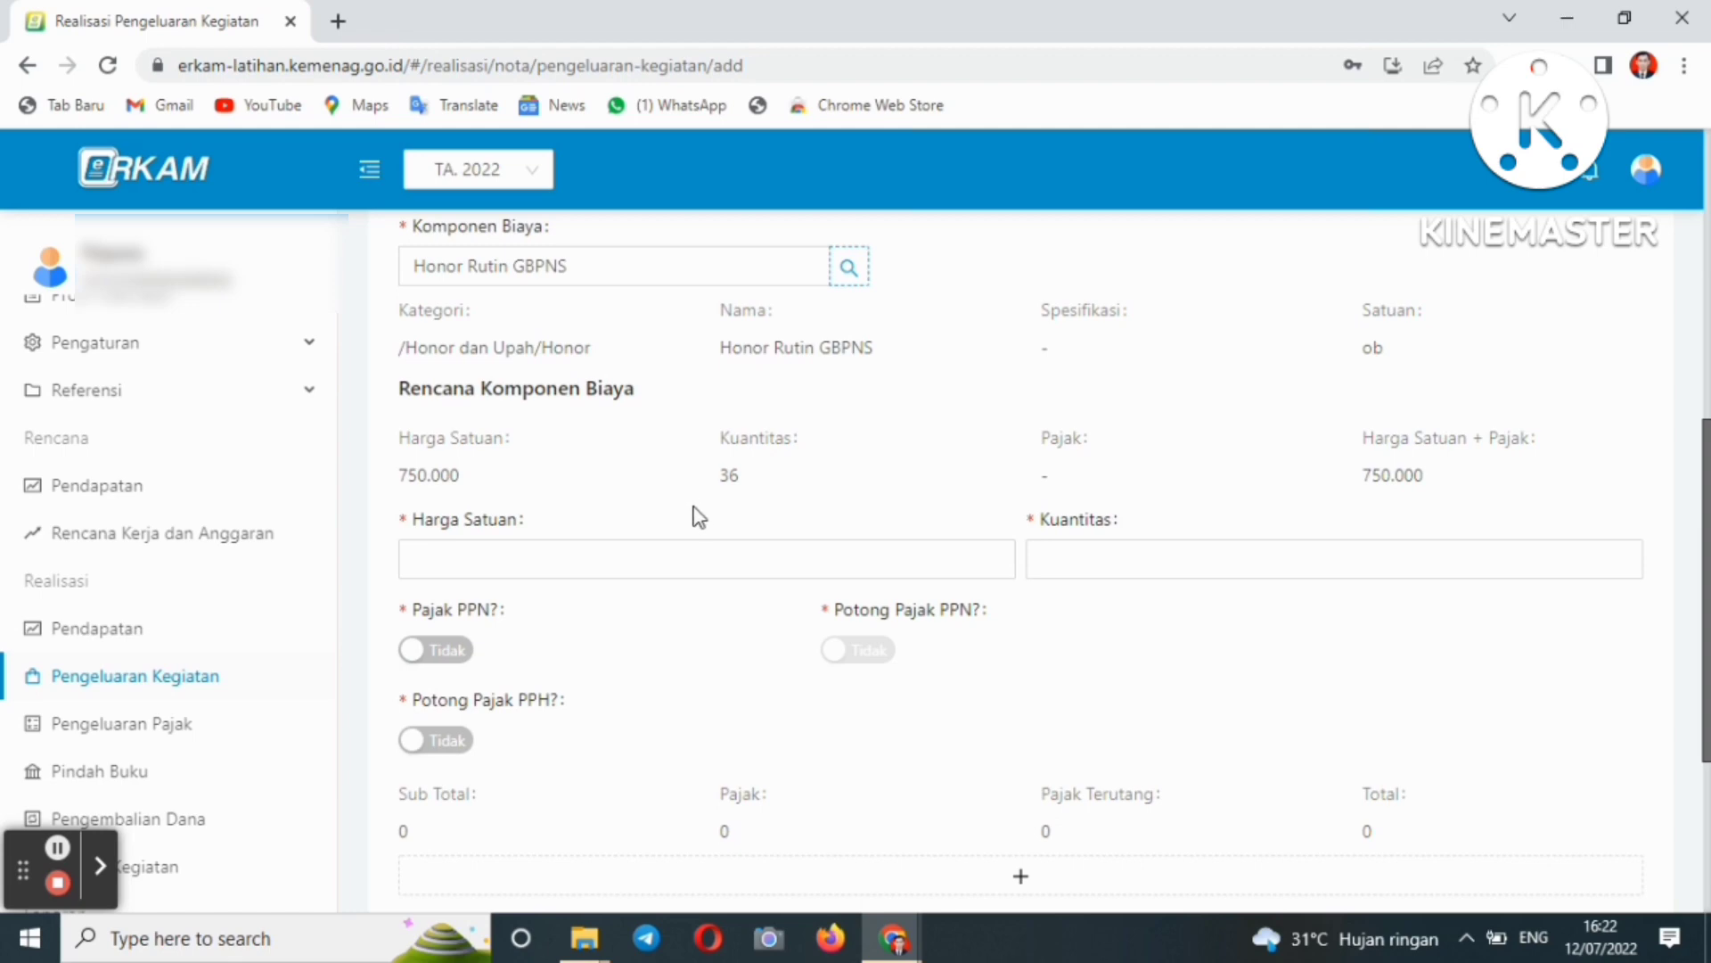
- Enter 750000 as the unit price, then return to the still-empty Harga Satuan field
{"action": "left_click", "coordinate": [577, 562]}
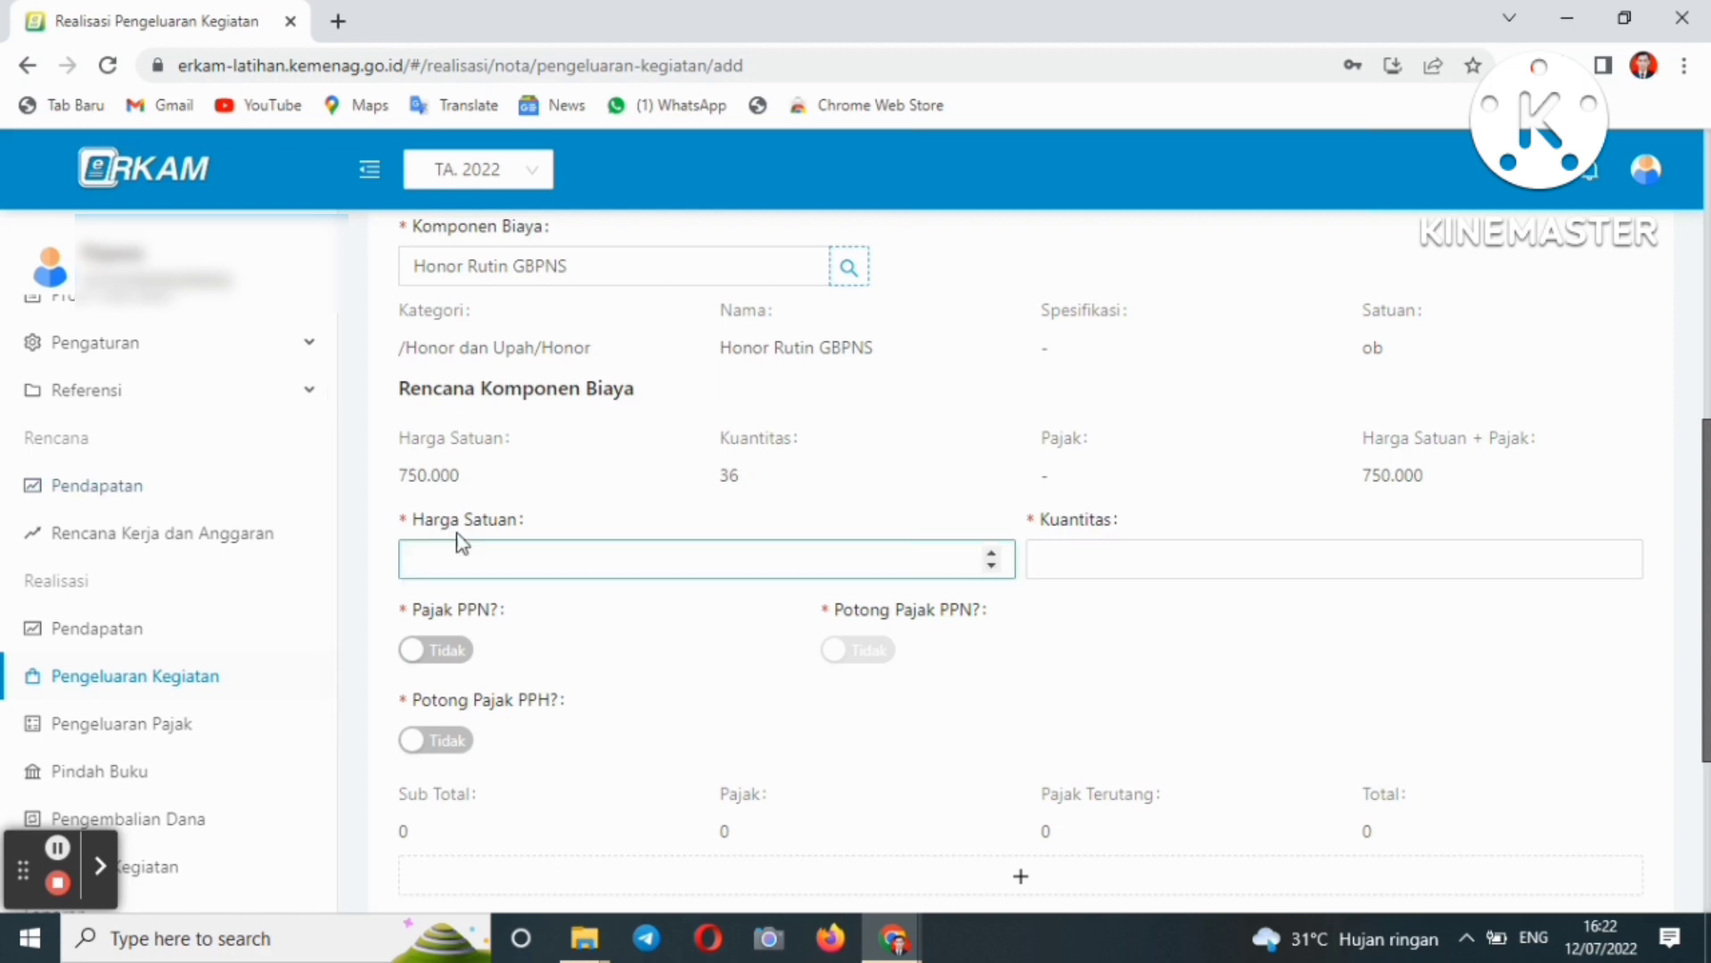
{"action": "scroll", "coordinate": [1707, 588], "scroll_direction": "down", "scroll_amount": 1}
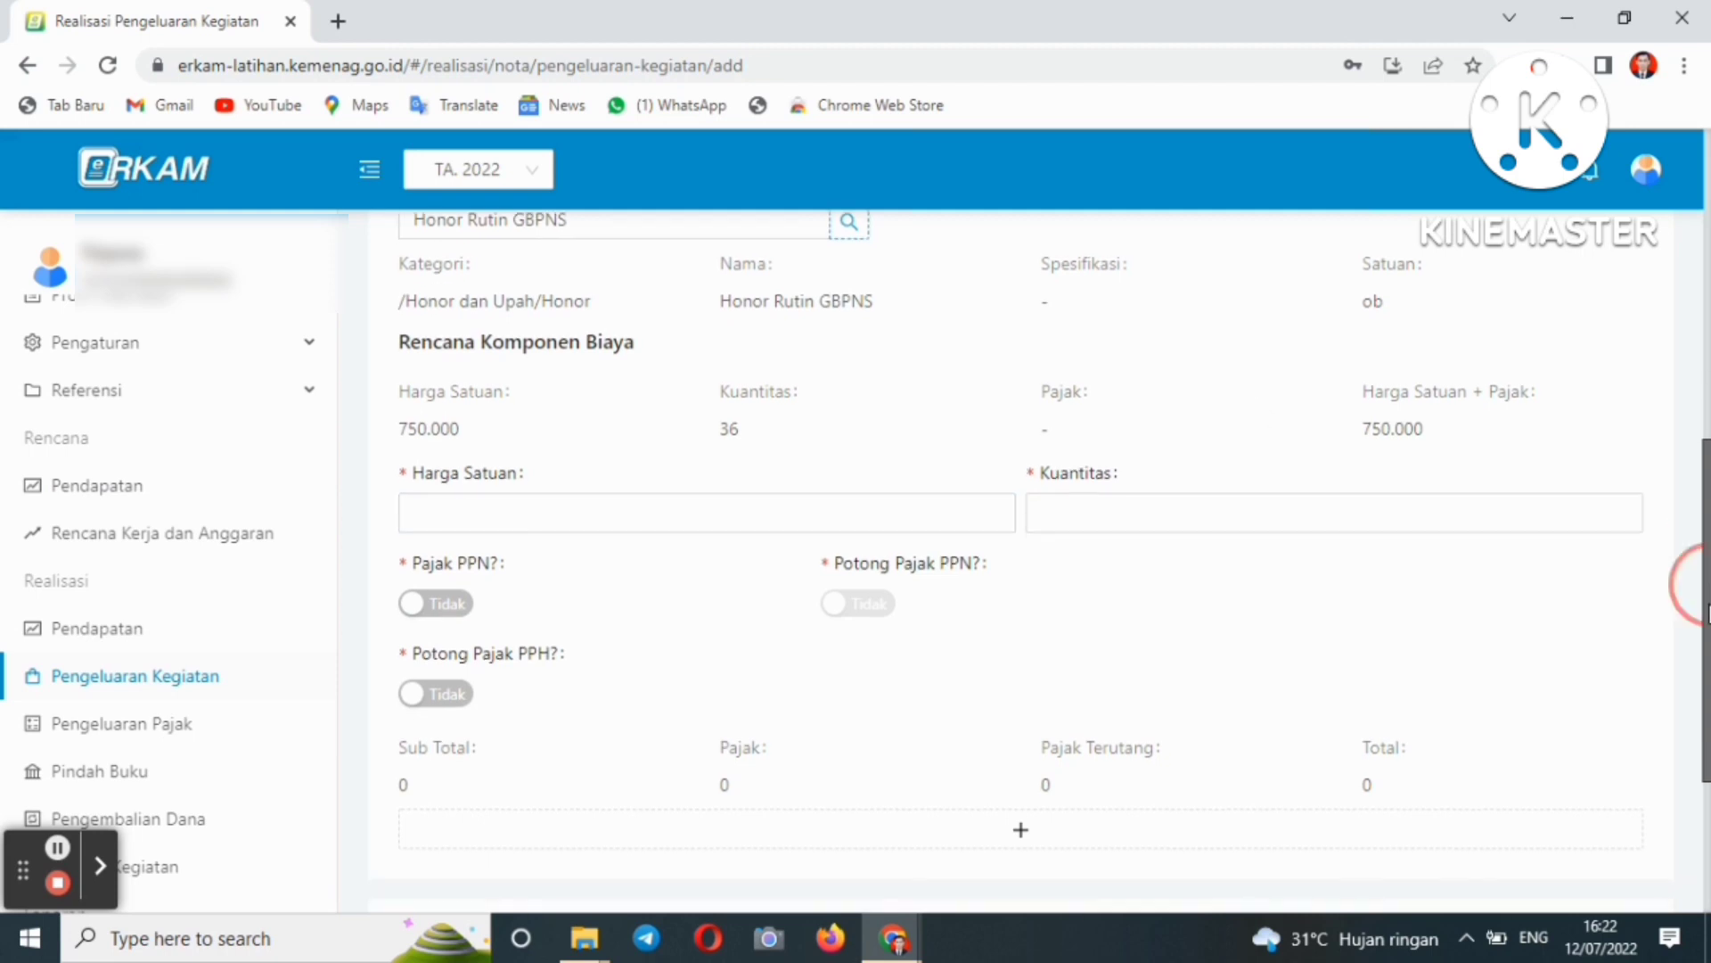
{"action": "left_click", "coordinate": [430, 515]}
{"action": "left_click", "coordinate": [175, 807]}
{"action": "left_click", "coordinate": [442, 518]}
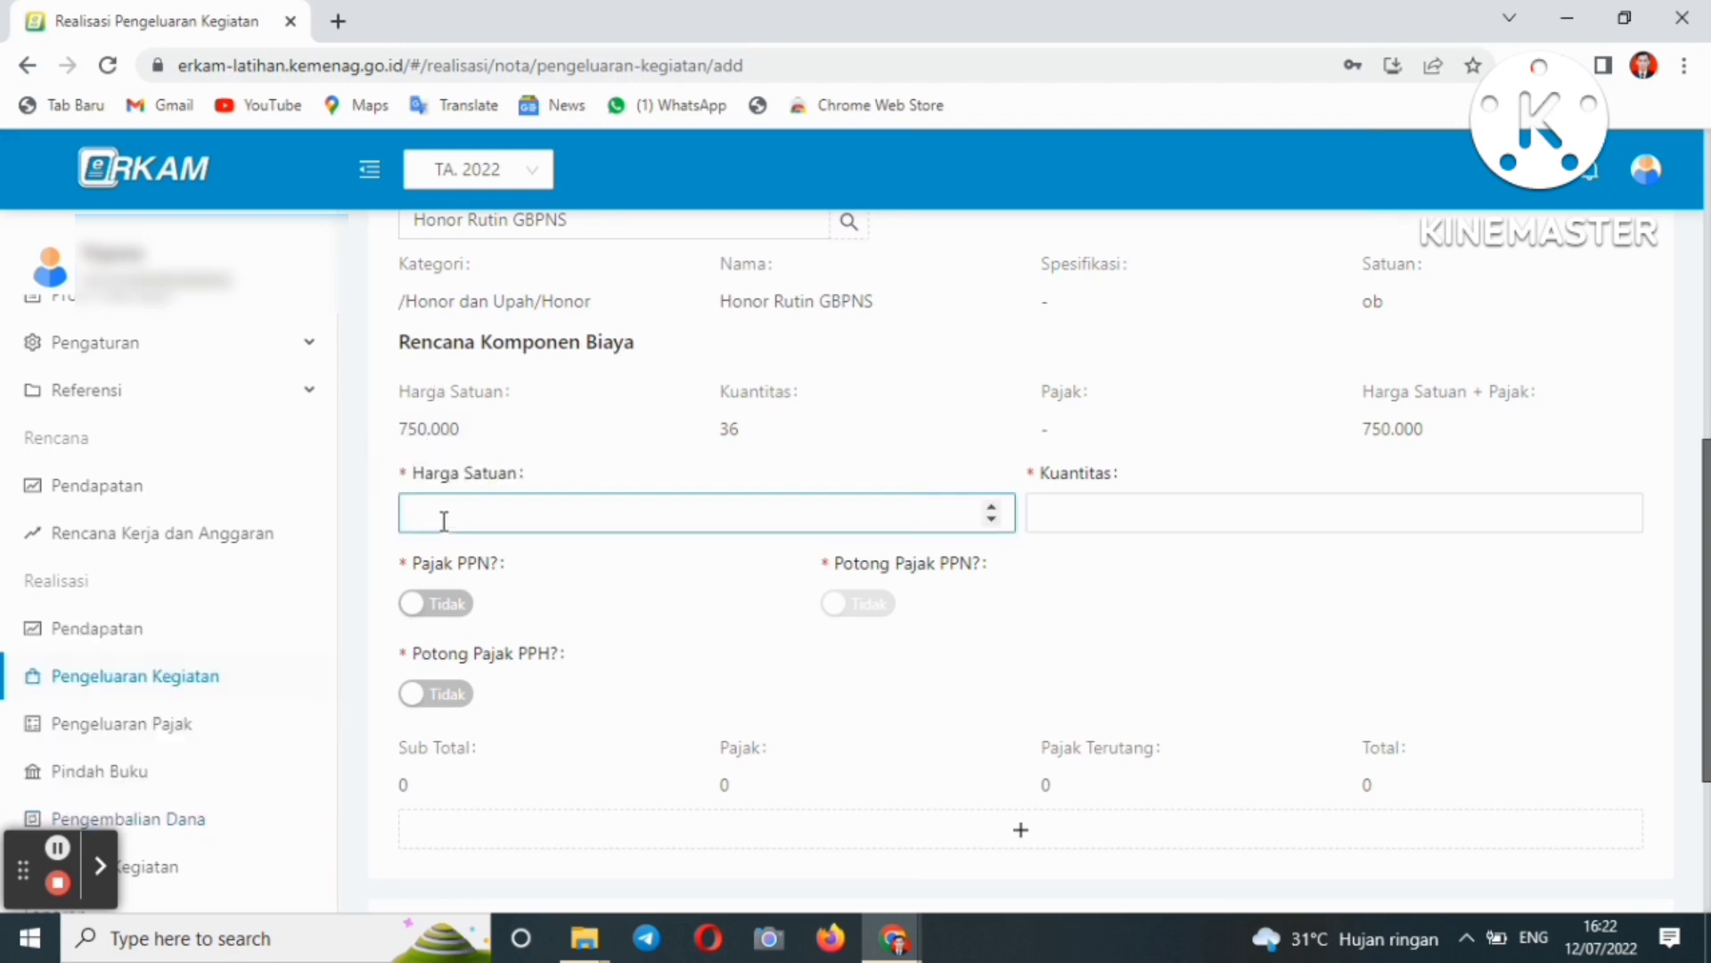
{"action": "type", "text": "75"}
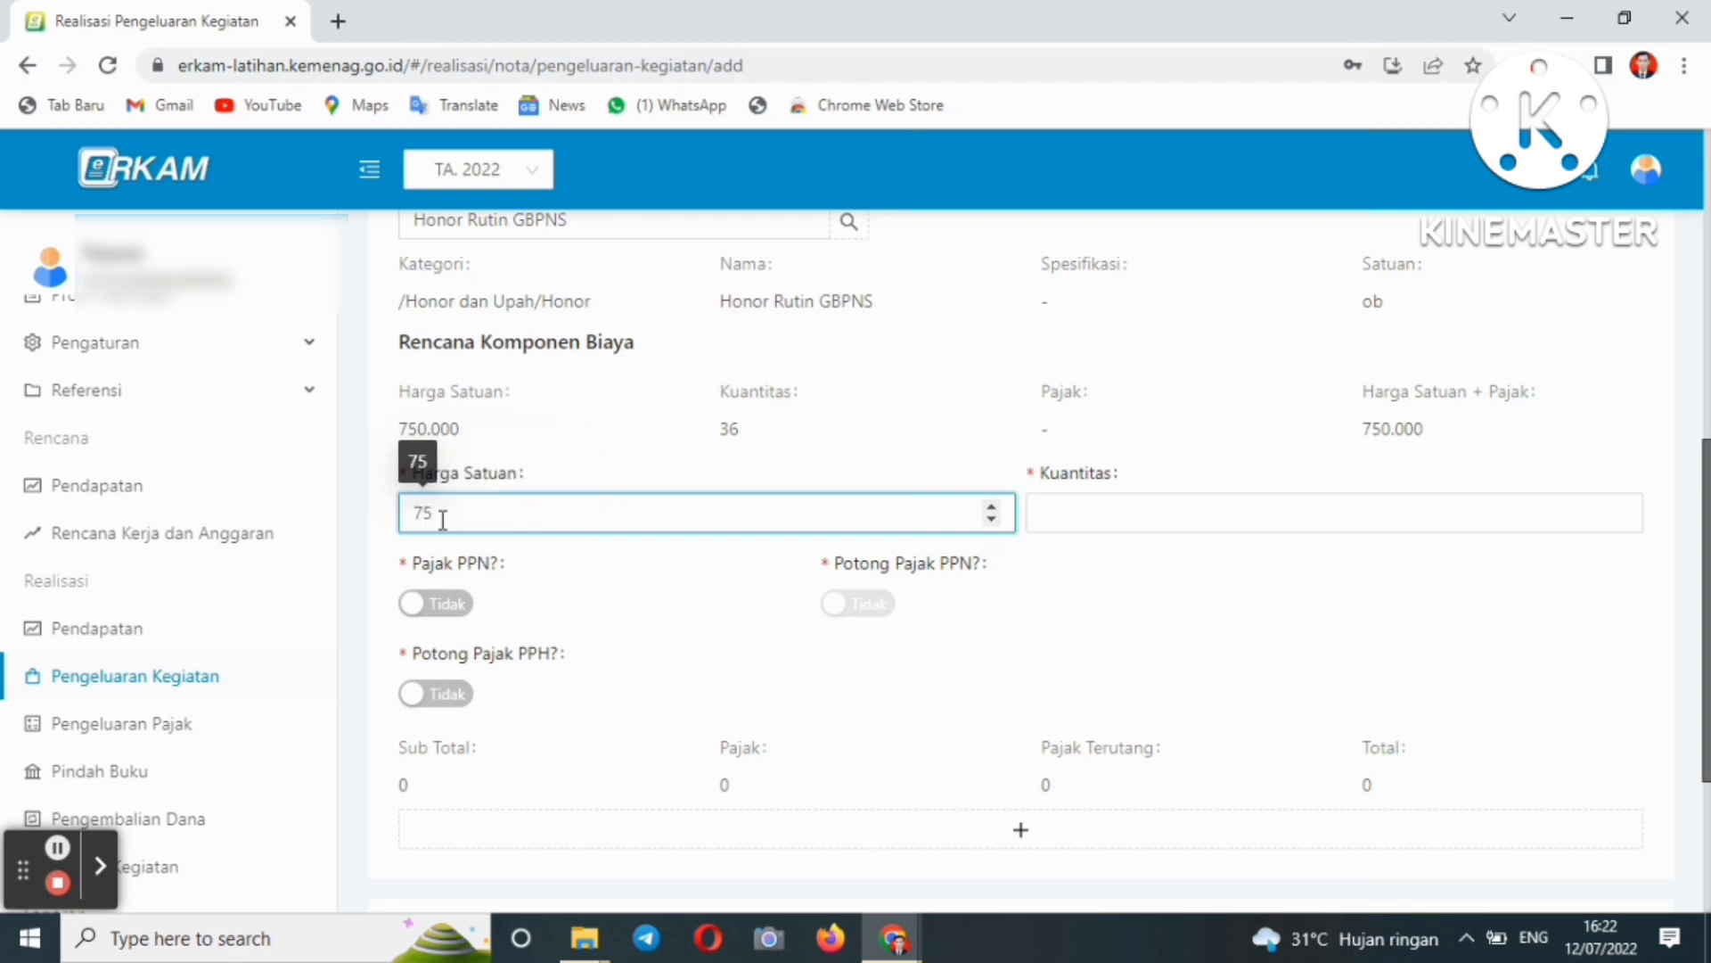
{"action": "type", "text": "0000"}
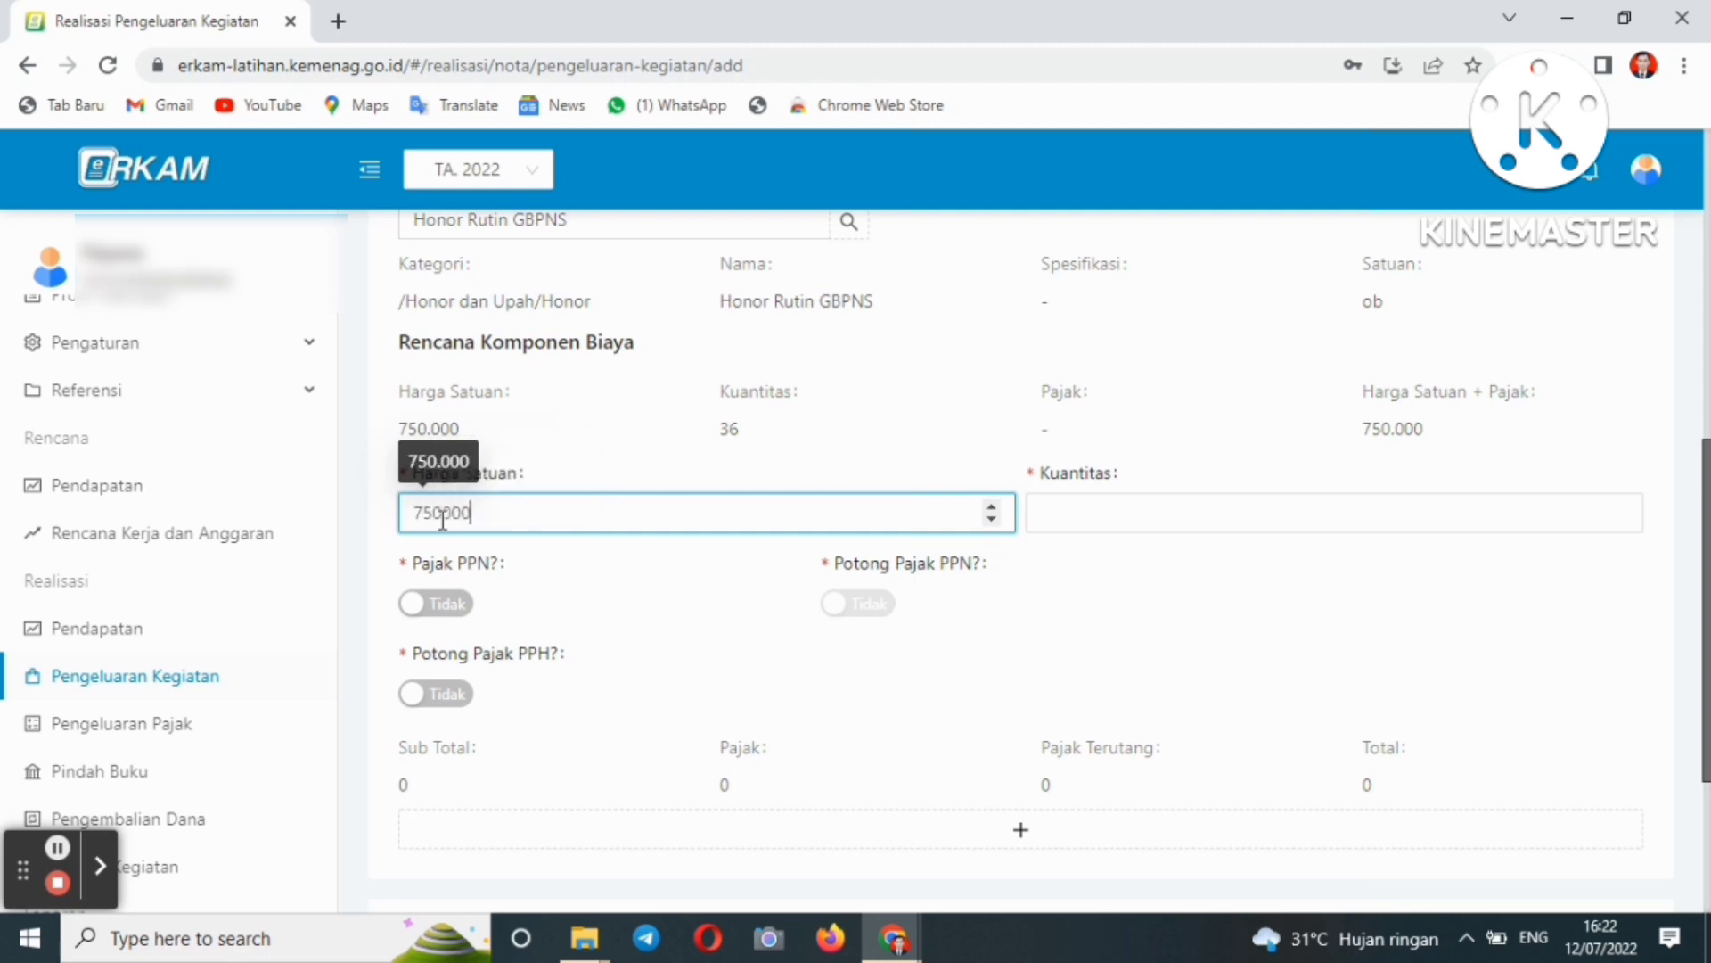
{"action": "left_click", "coordinate": [1067, 520]}
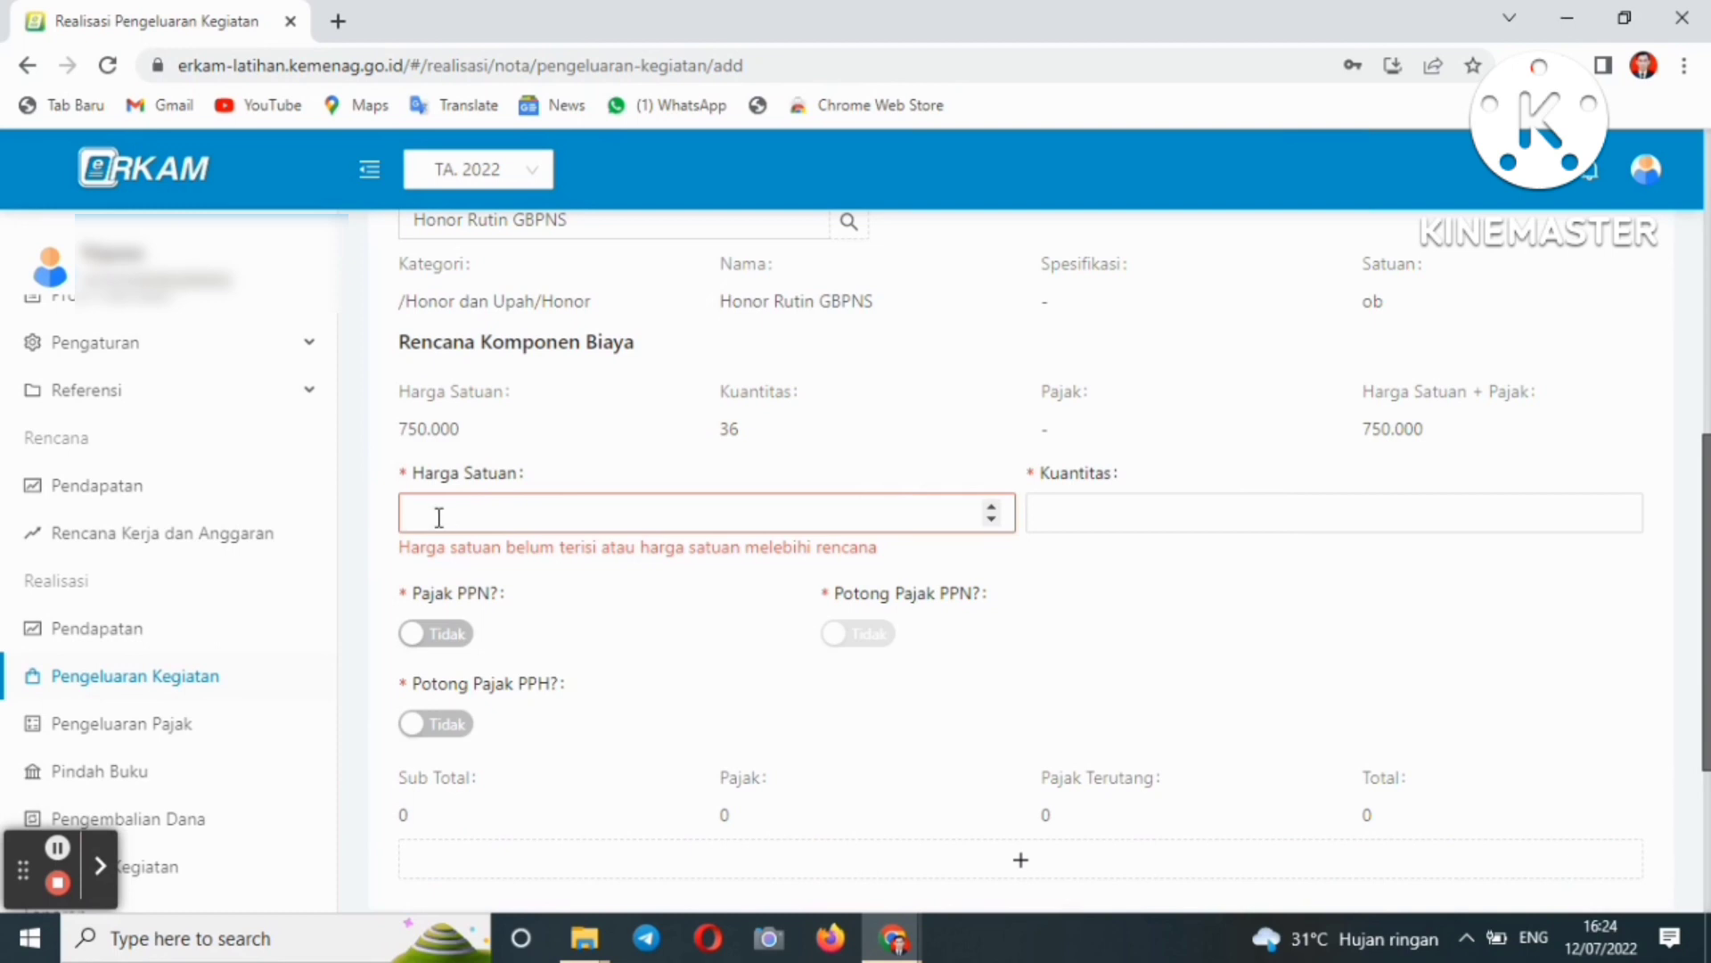
{"action": "left_click", "coordinate": [438, 517]}
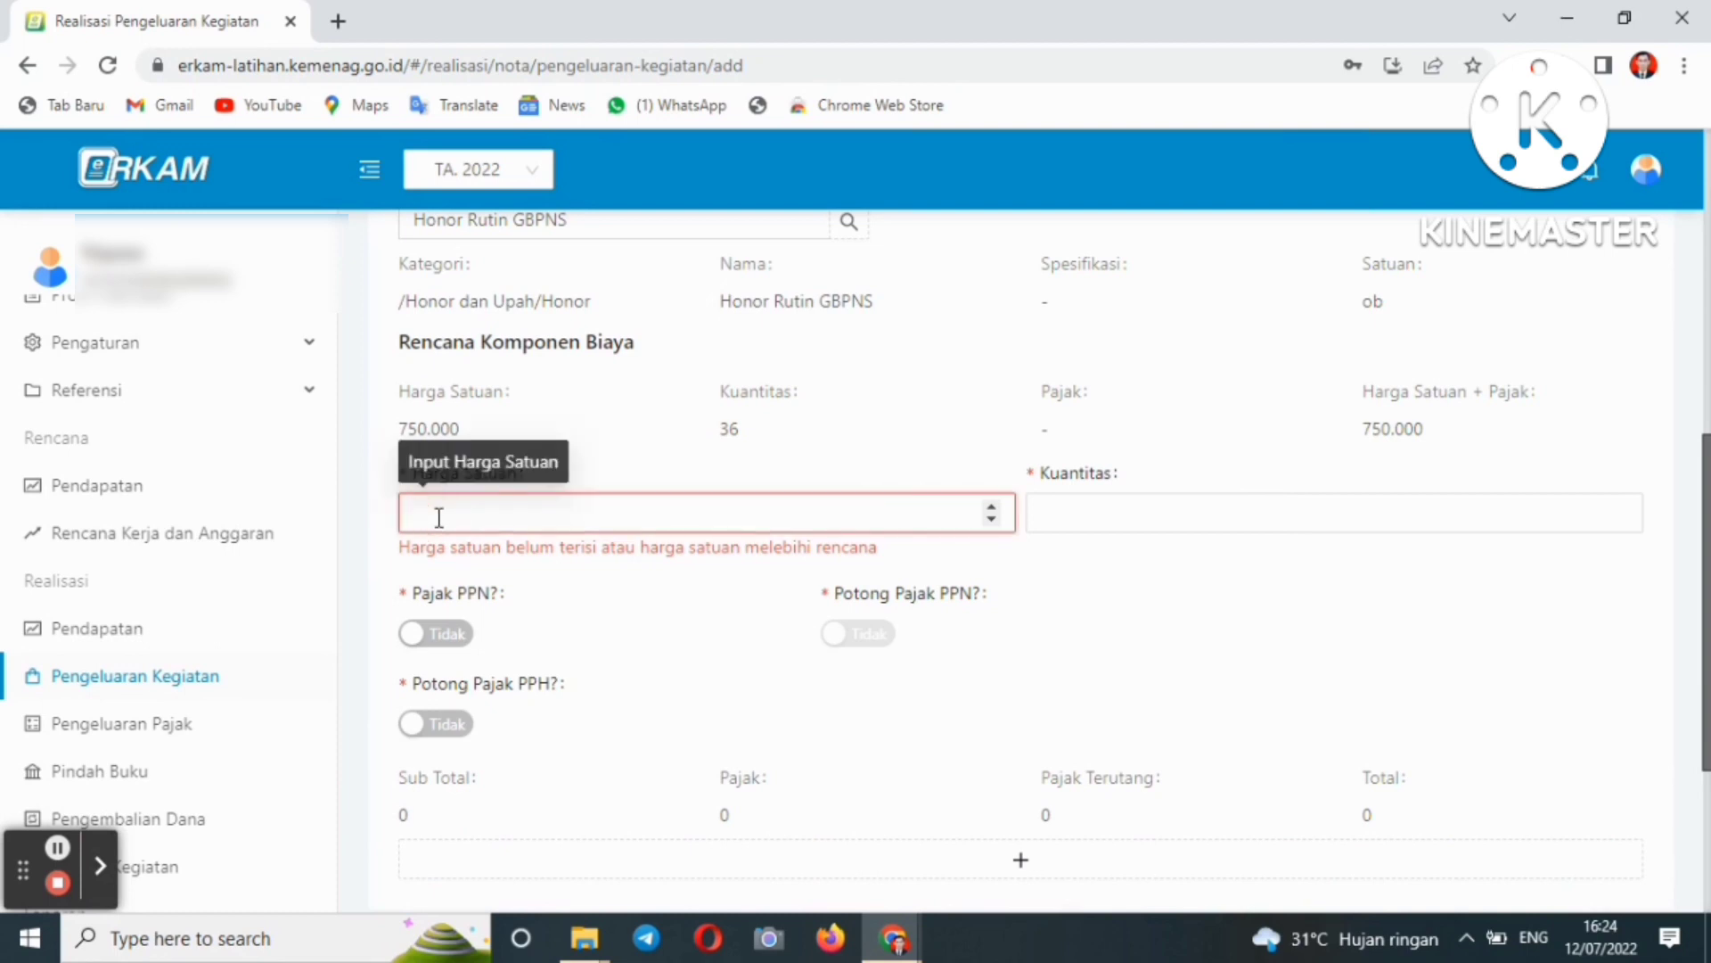
- Enter unit price 600000 and quantity 36 for the Honor Rutin GBPNS line
{"action": "type", "text": "6"}
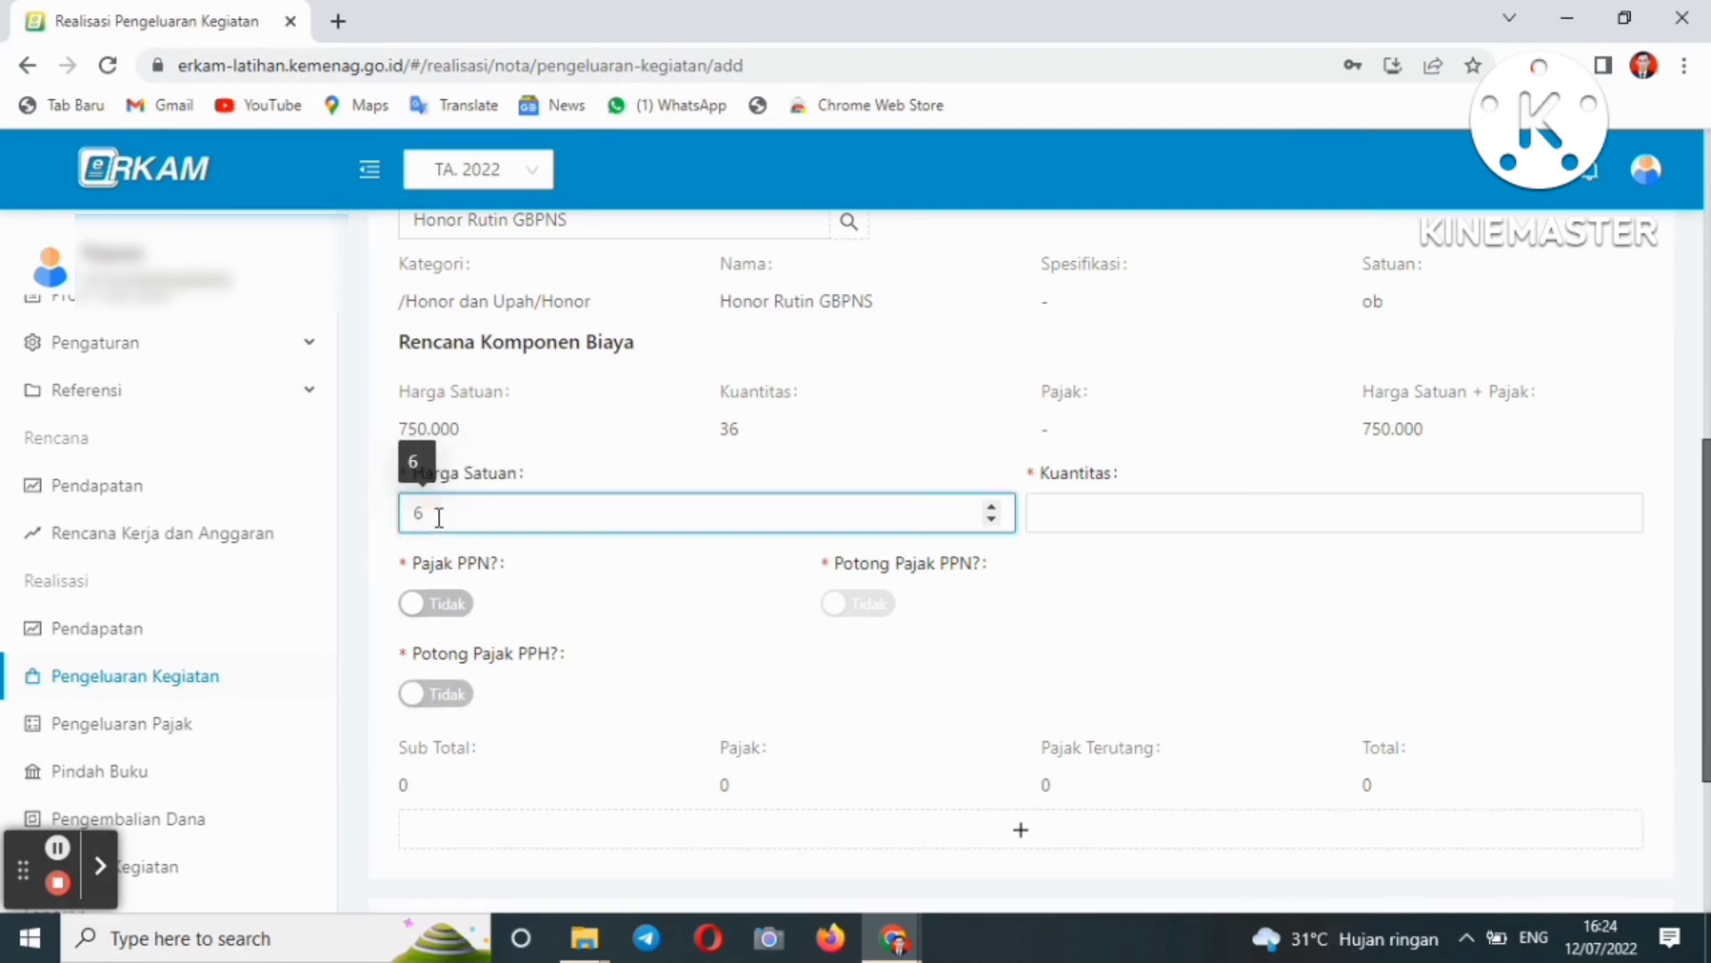
{"action": "type", "text": "00000"}
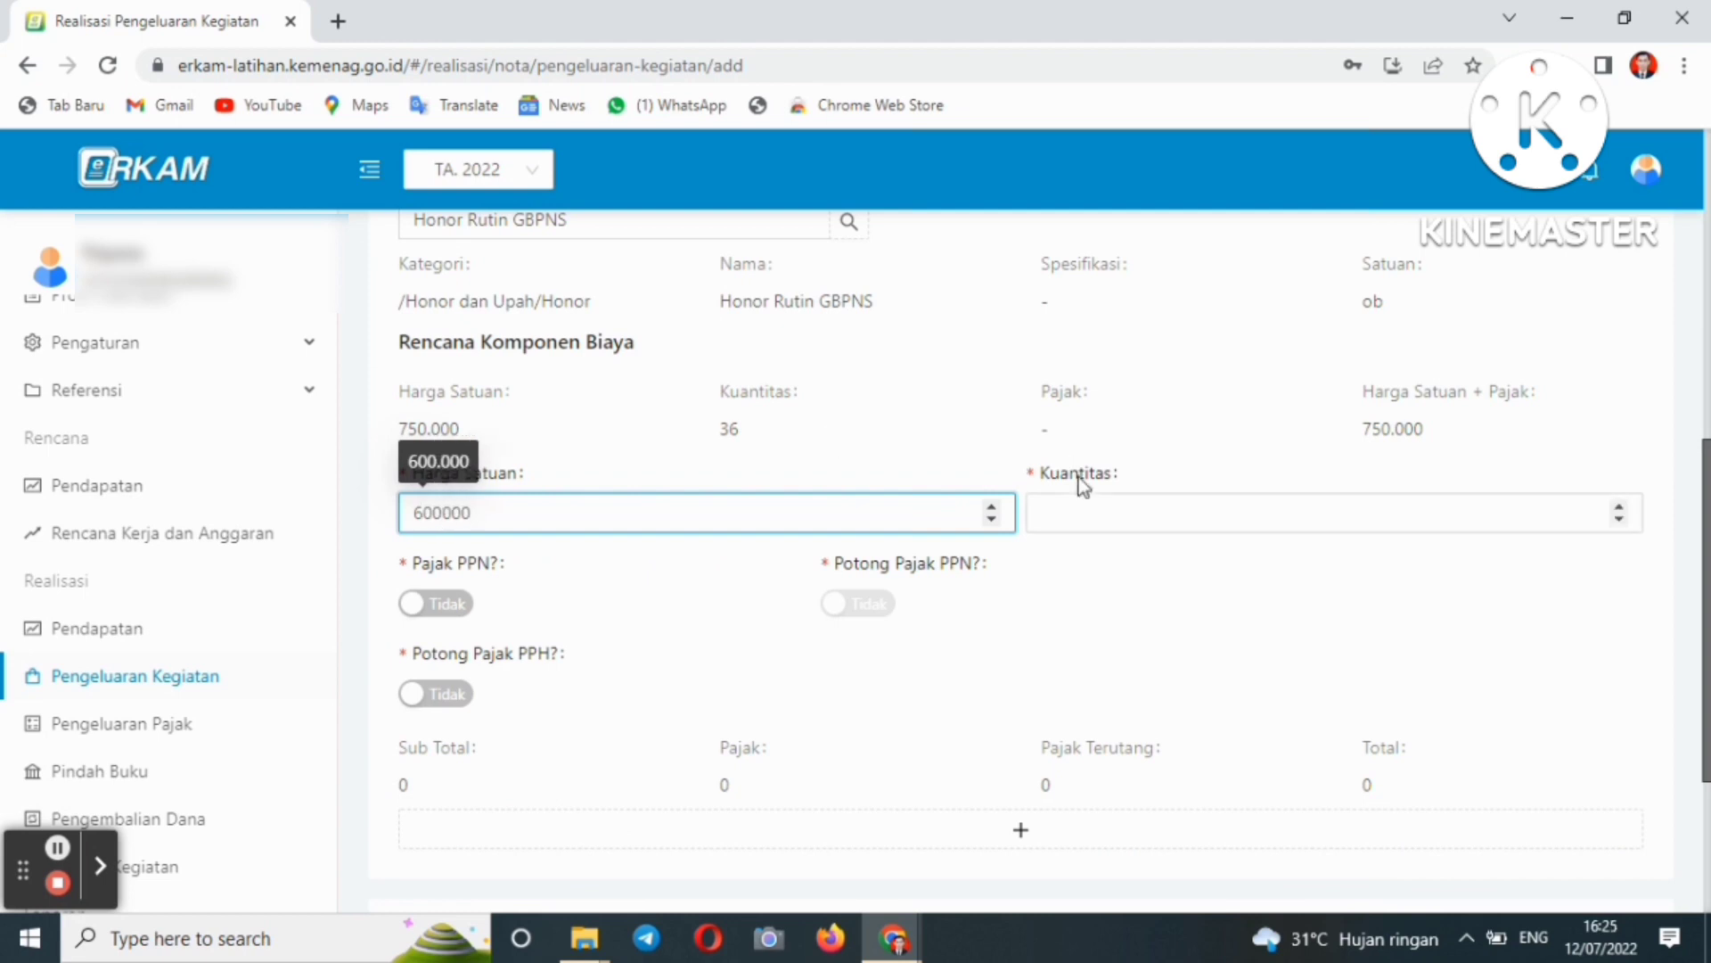
{"action": "left_click", "coordinate": [1073, 515]}
{"action": "scroll", "coordinate": [549, 667], "scroll_direction": "down", "scroll_amount": 3}
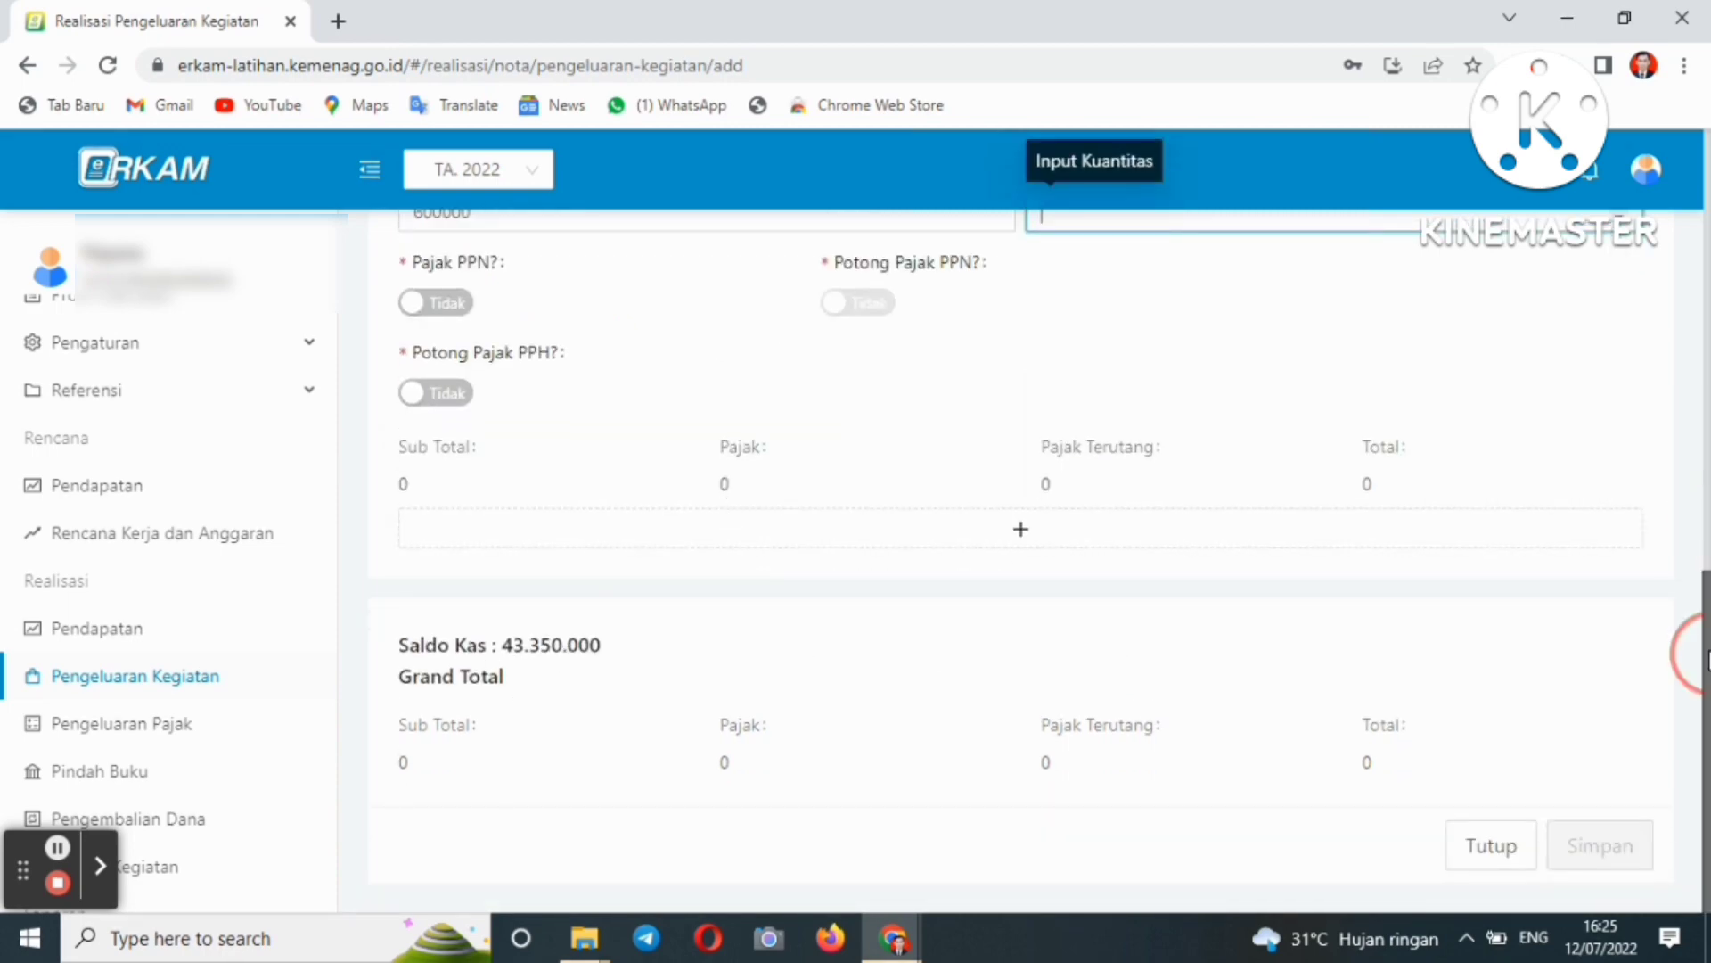
{"action": "left_click_drag", "start_coordinate": [1707, 659], "coordinate": [1699, 364]}
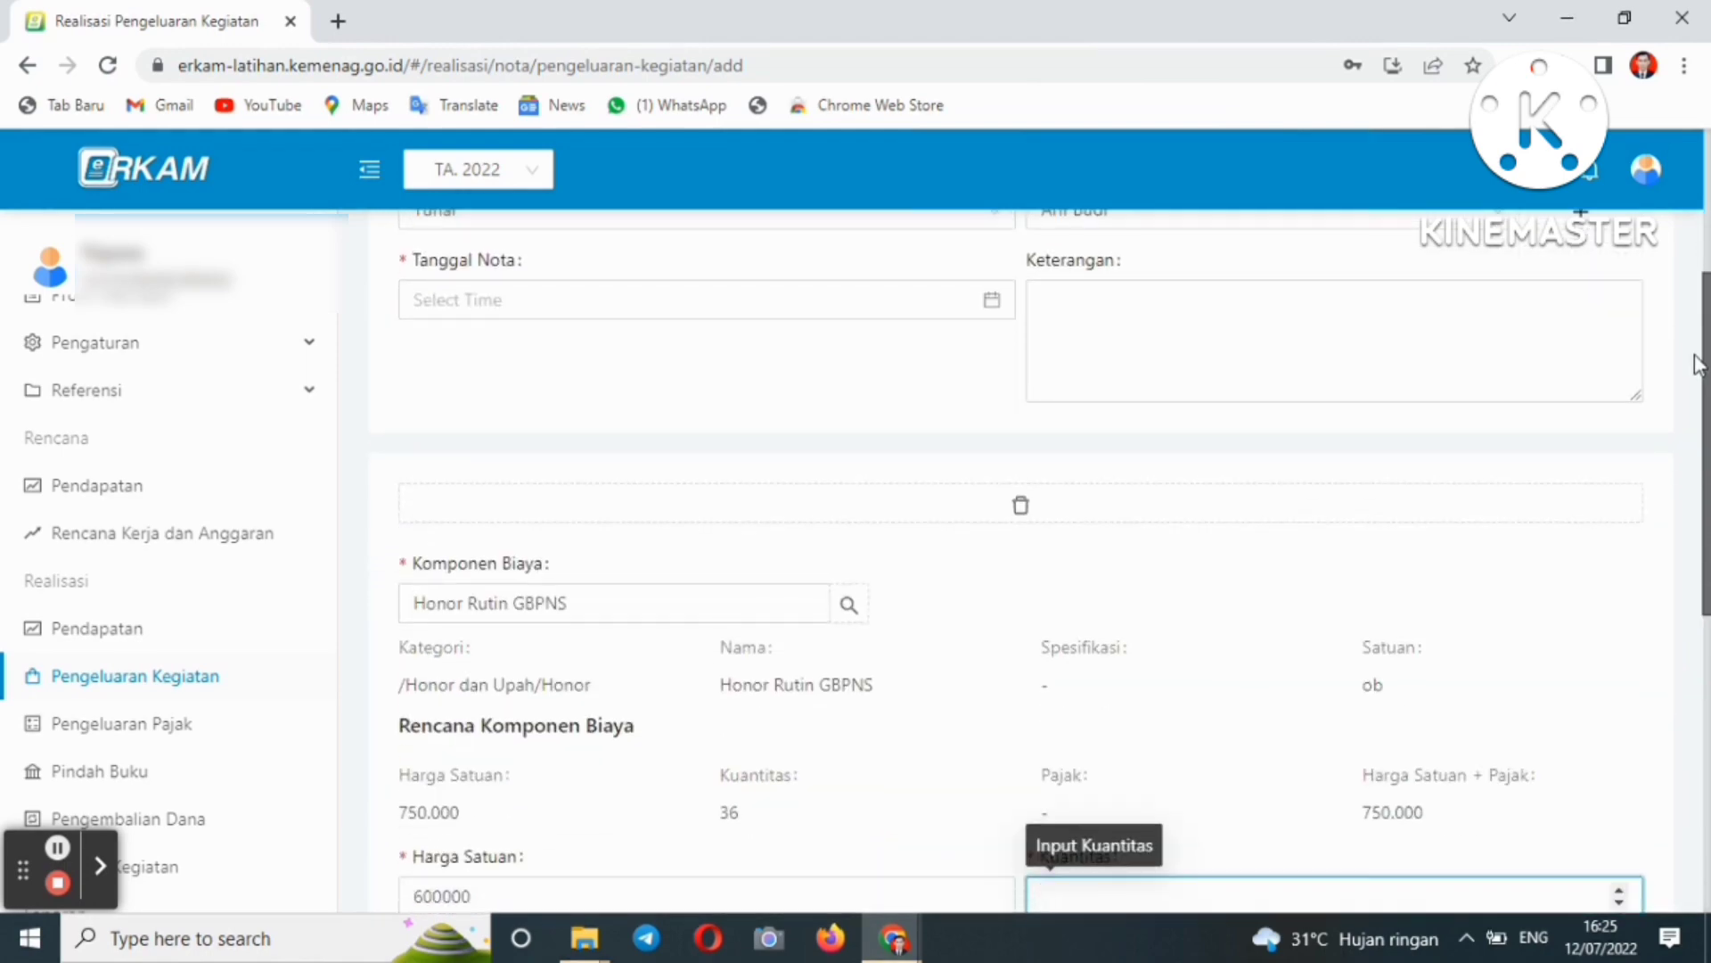
{"action": "left_click_drag", "start_coordinate": [1705, 443], "coordinate": [1704, 683]}
{"action": "left_click_drag", "start_coordinate": [1704, 578], "coordinate": [1704, 631]}
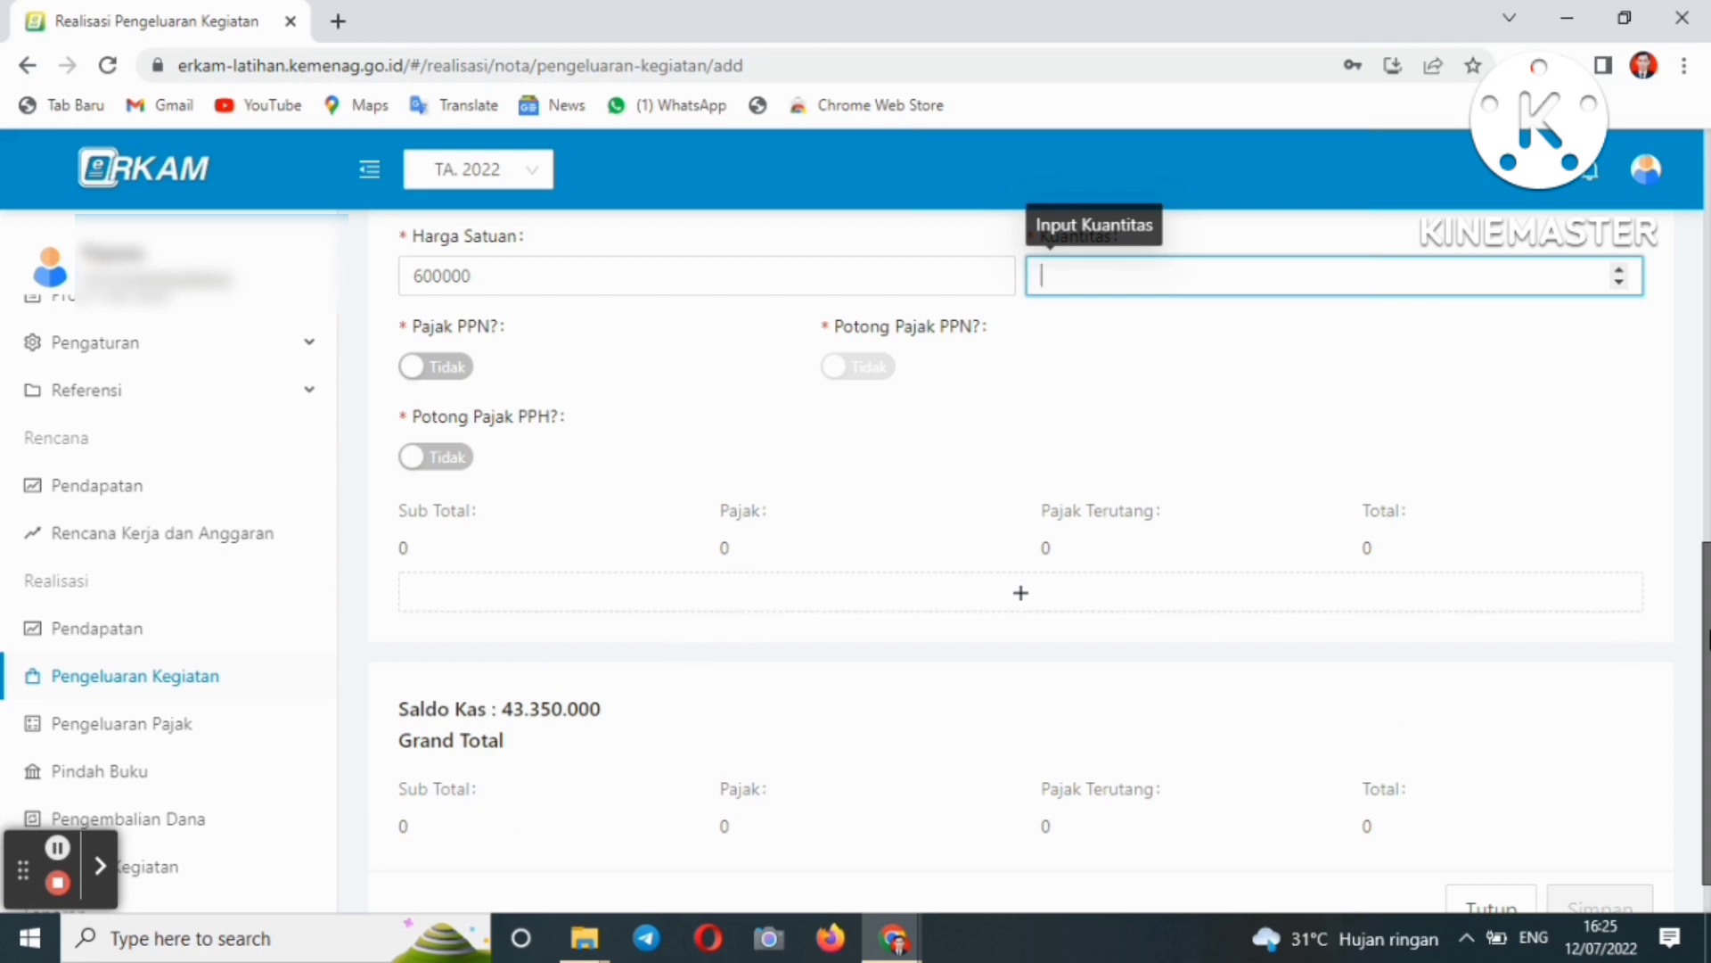
{"action": "scroll", "coordinate": [1684, 496], "scroll_direction": "up", "scroll_amount": 4}
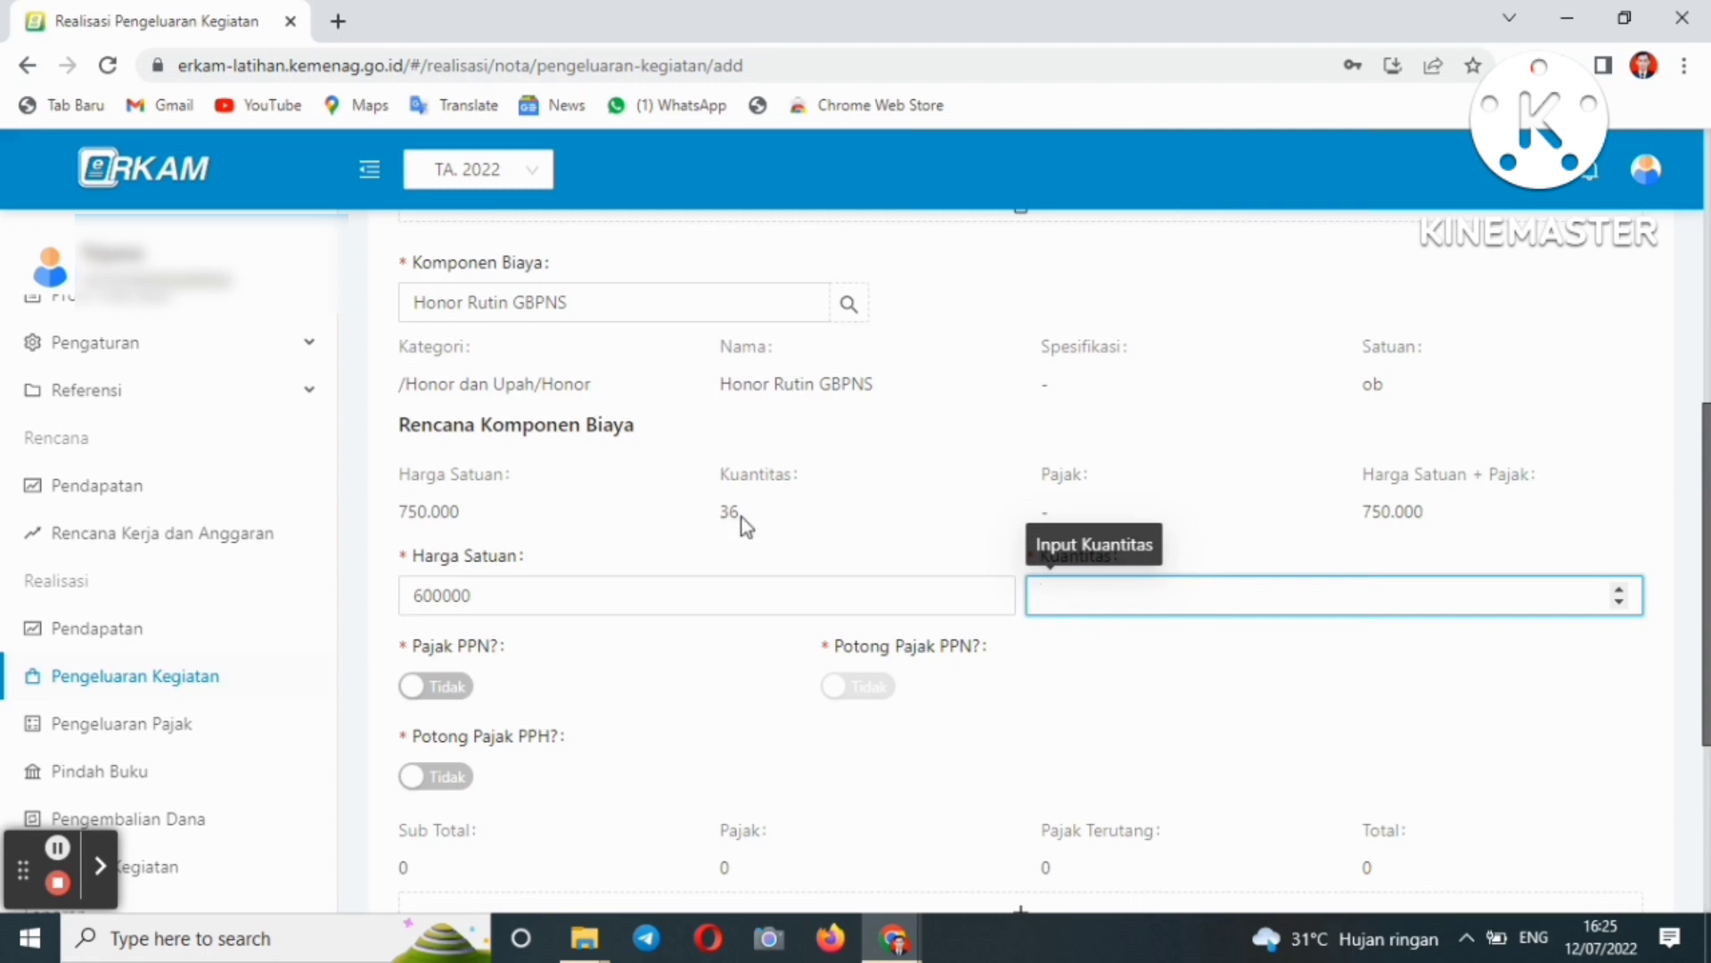
{"action": "type", "text": "3"}
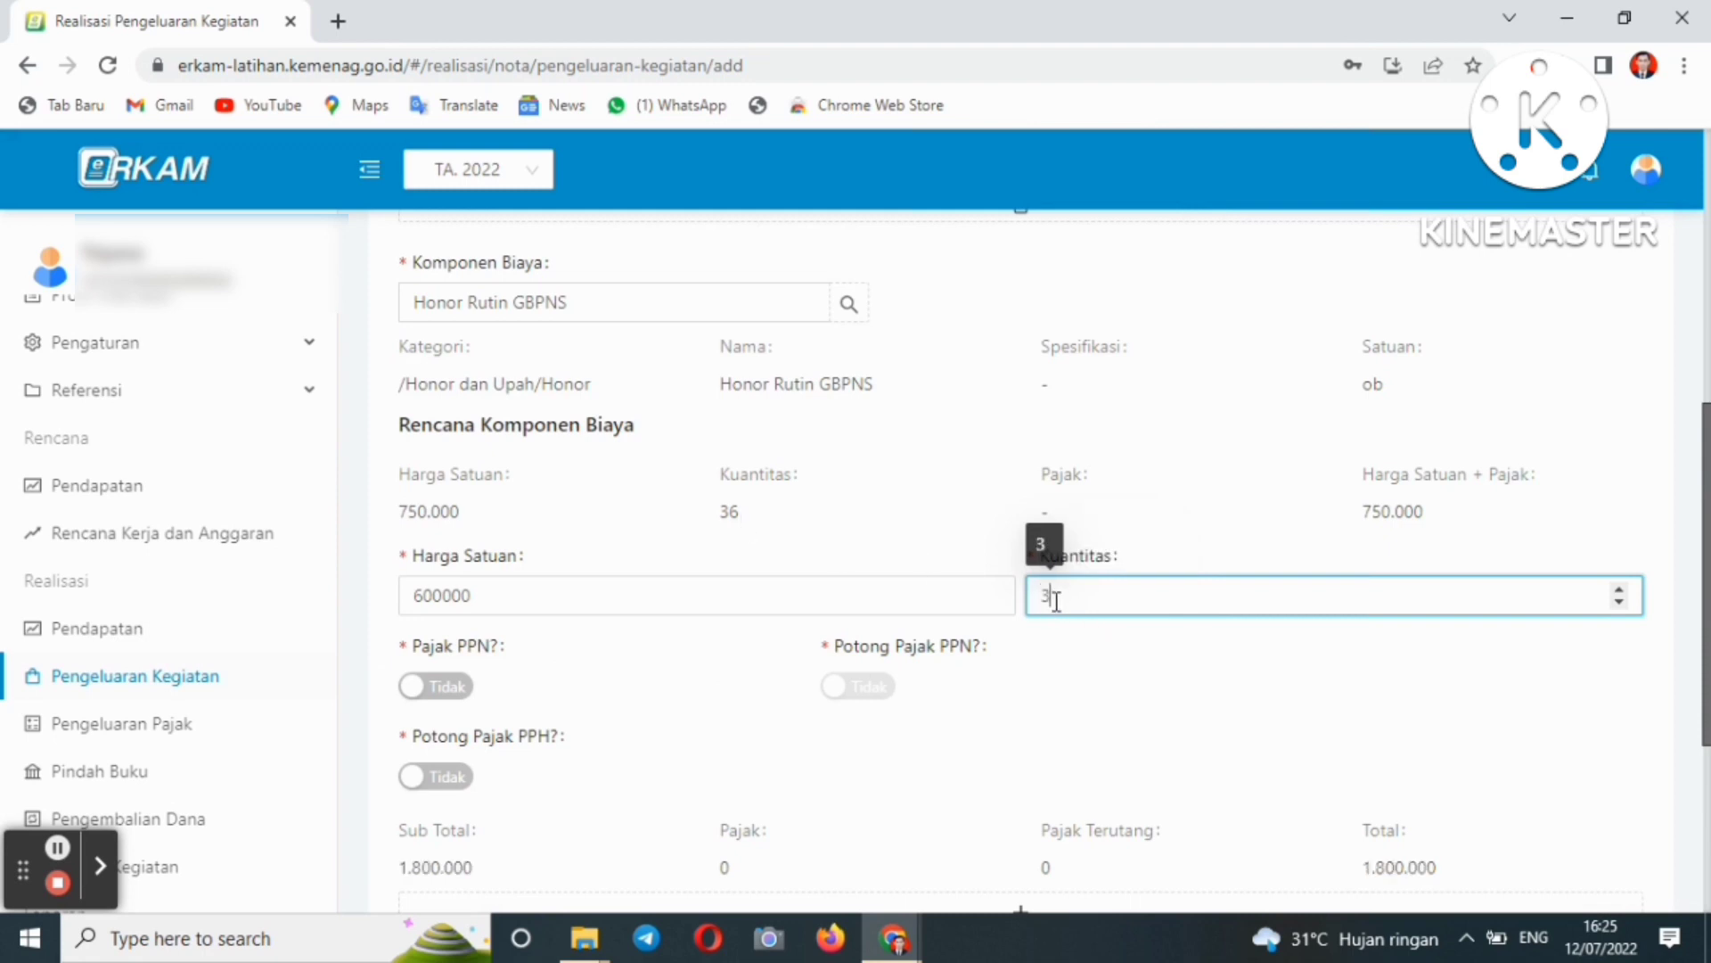
{"action": "type", "text": "6"}
{"action": "left_click_drag", "start_coordinate": [1707, 633], "coordinate": [1707, 419]}
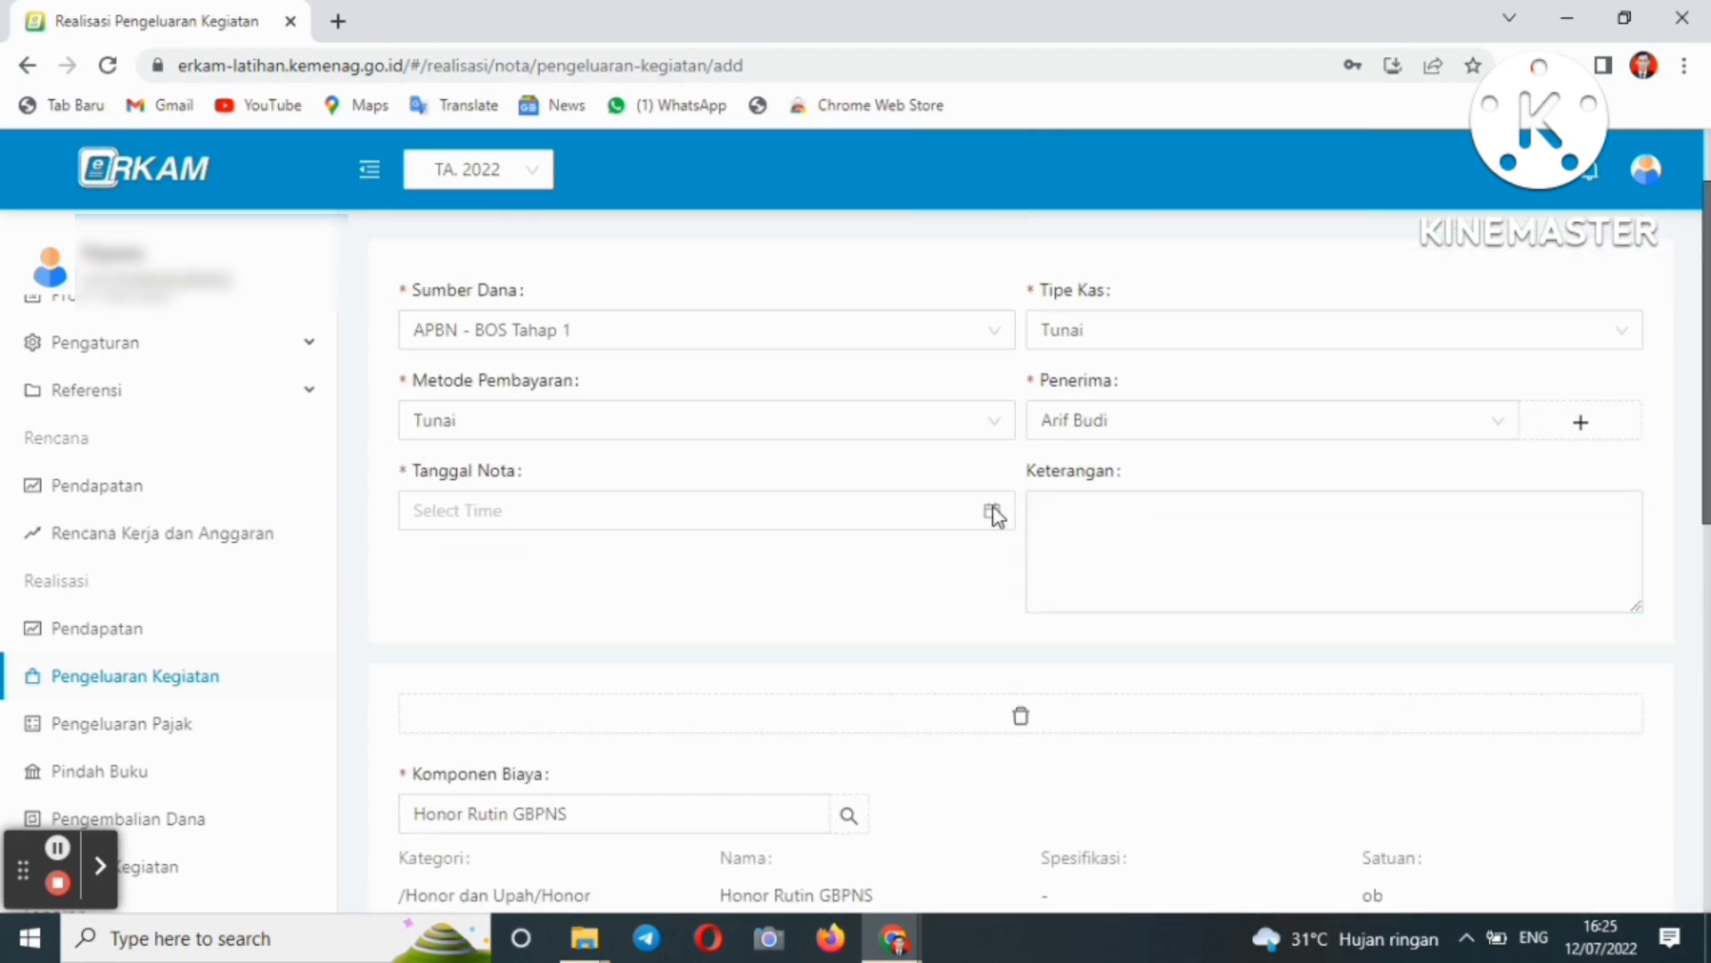
{"action": "left_click_drag", "start_coordinate": [1707, 424], "coordinate": [1706, 717]}
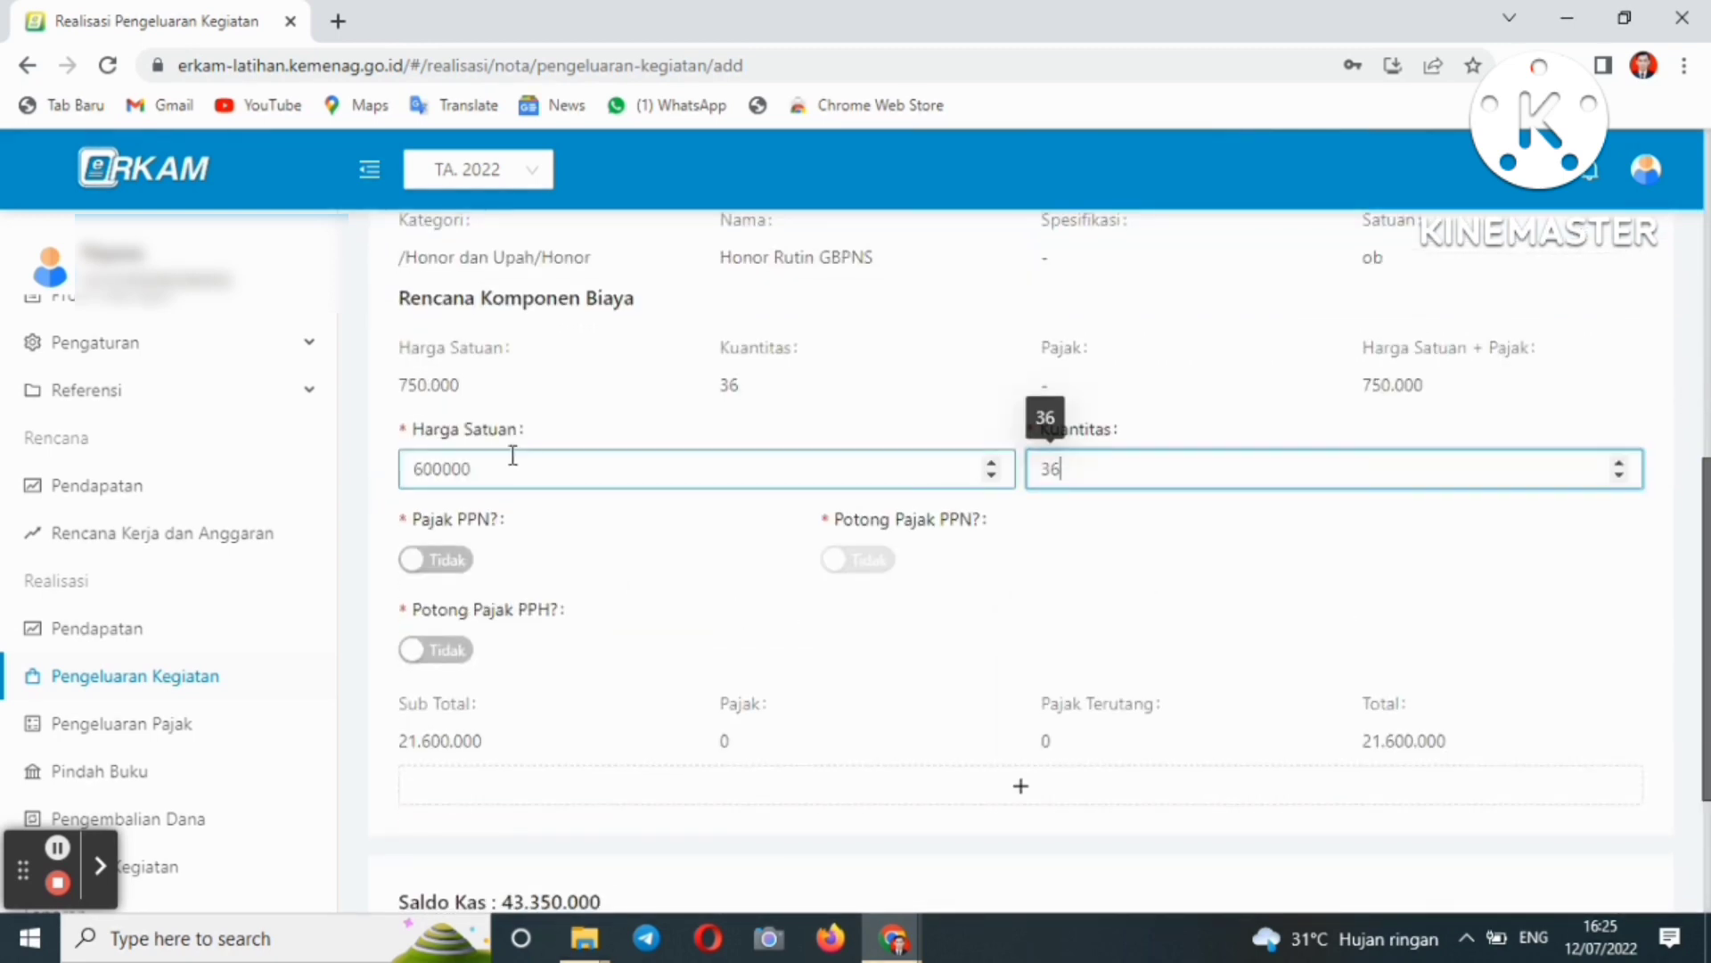
- Correct the unit price to 750000 by replacing the leading 60 with 75
{"action": "left_click", "coordinate": [438, 474]}
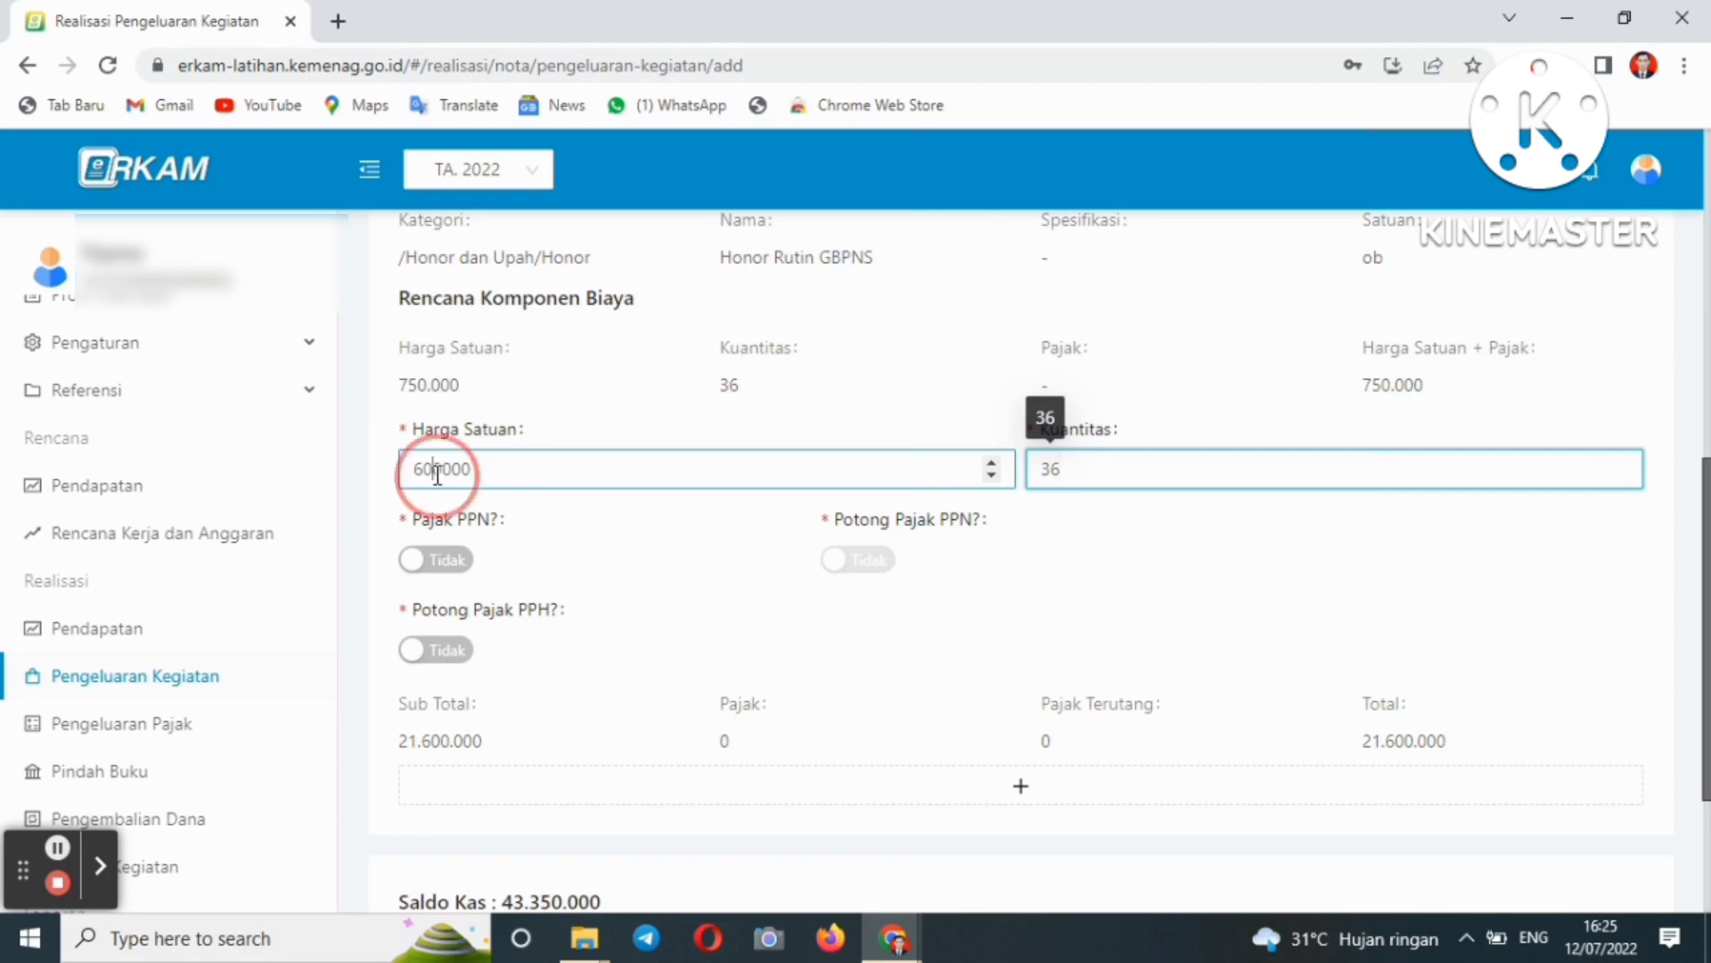
{"action": "key", "text": "BackSpace"}
{"action": "key", "text": "BackSpace"}
{"action": "type", "text": "75"}
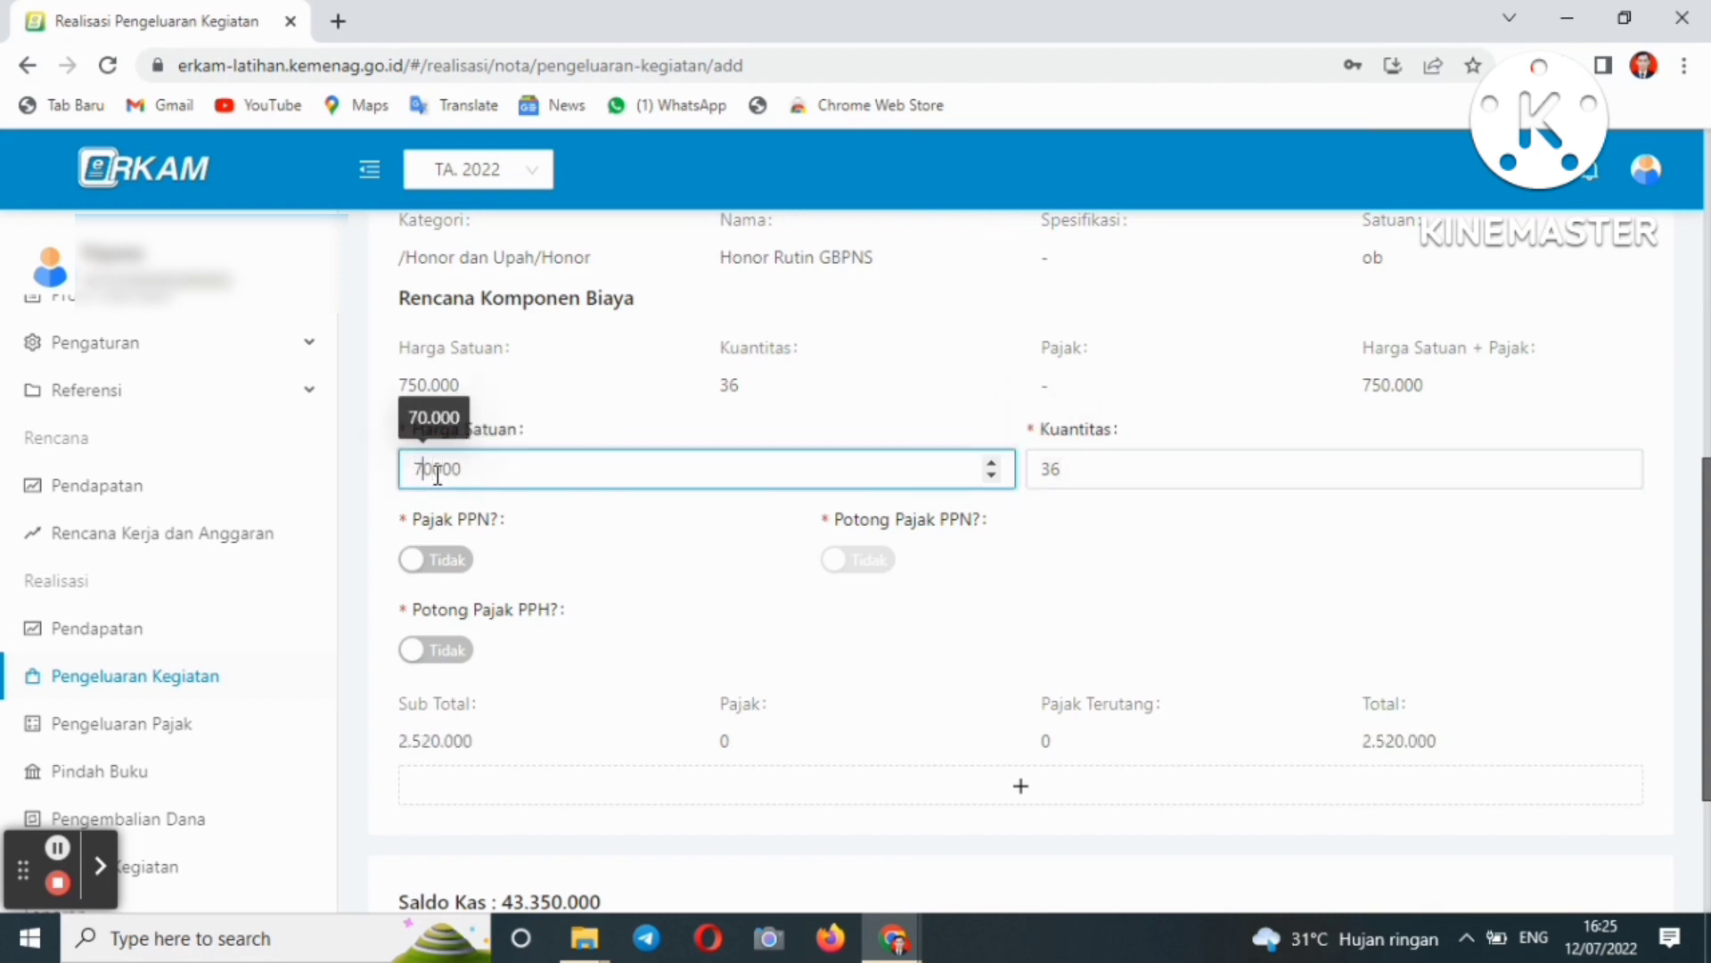
{"action": "left_click_drag", "start_coordinate": [1707, 615], "coordinate": [1703, 730]}
{"action": "left_click_drag", "start_coordinate": [1705, 577], "coordinate": [1702, 321]}
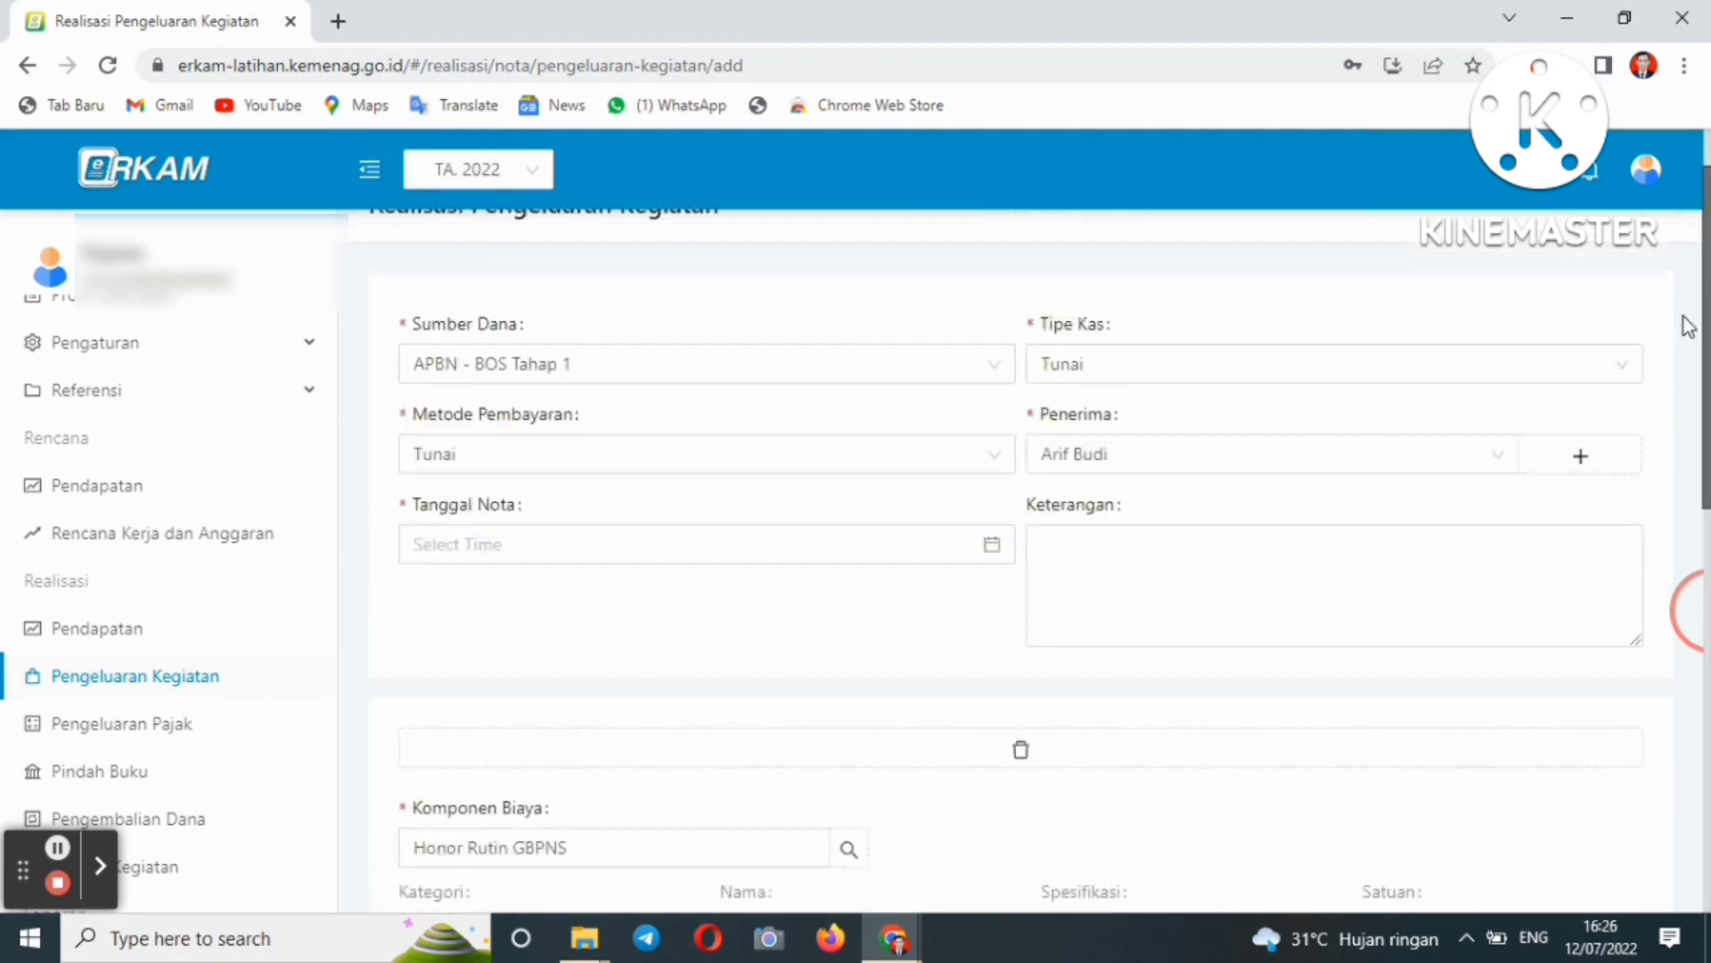
- Set the nota date to 11 February 2022 at 07:00
{"action": "left_click", "coordinate": [986, 559]}
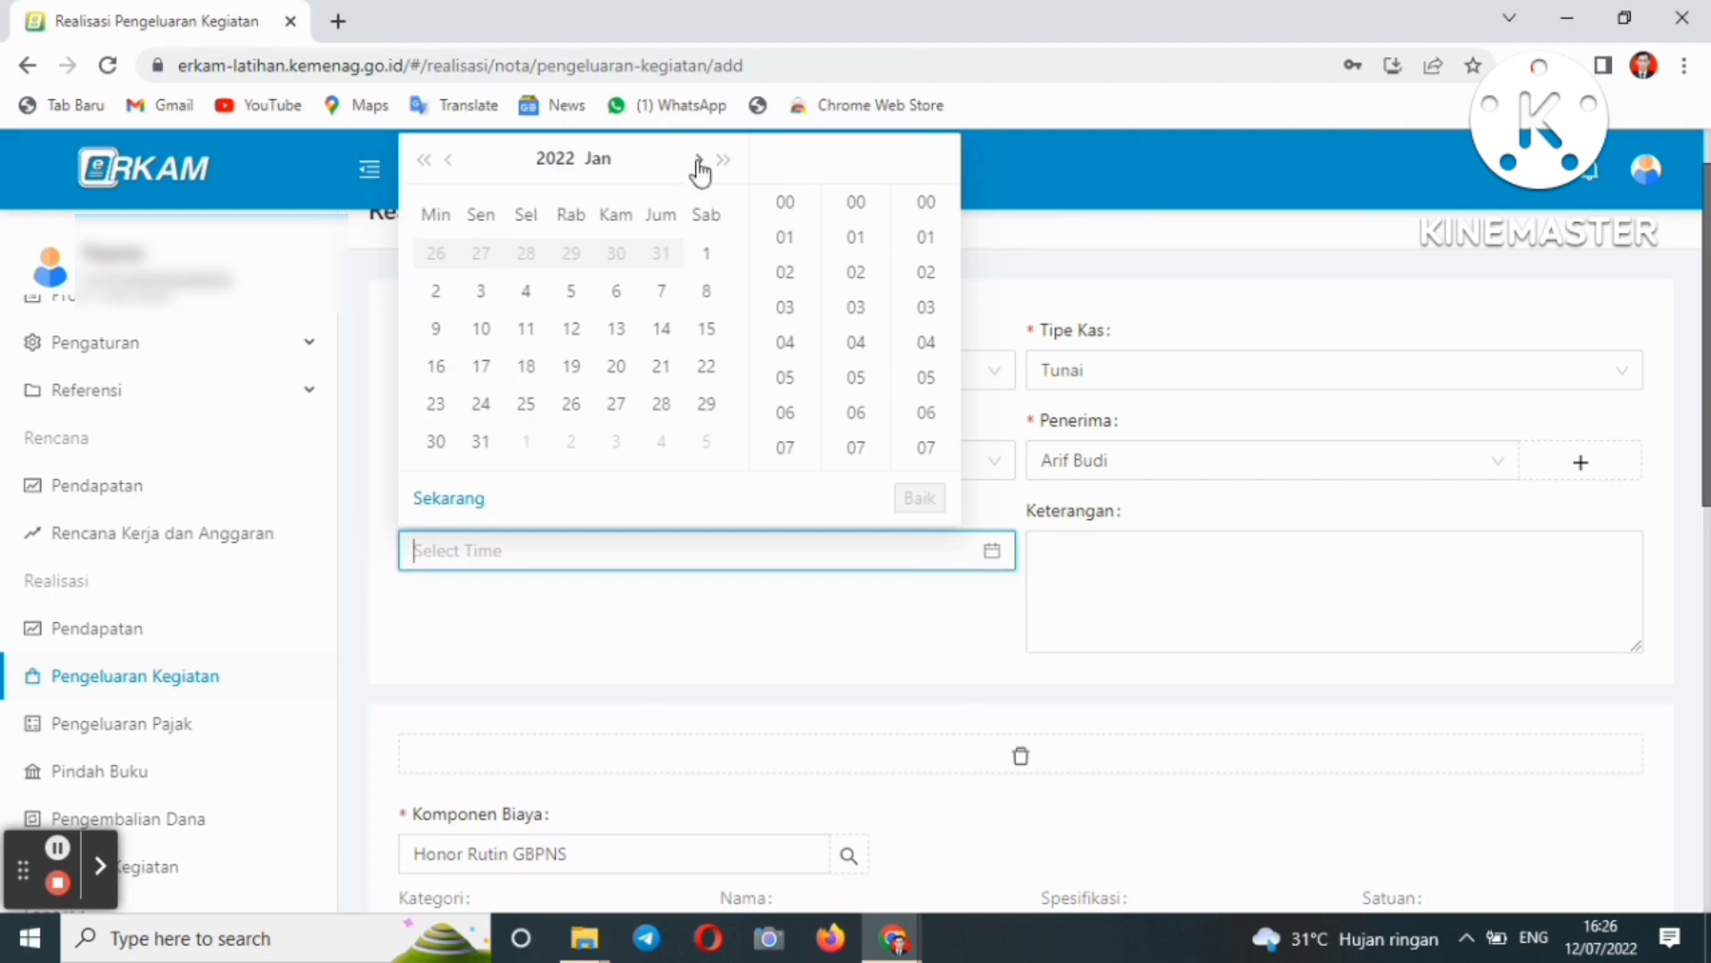
{"action": "left_click", "coordinate": [698, 161]}
{"action": "left_click", "coordinate": [670, 294]}
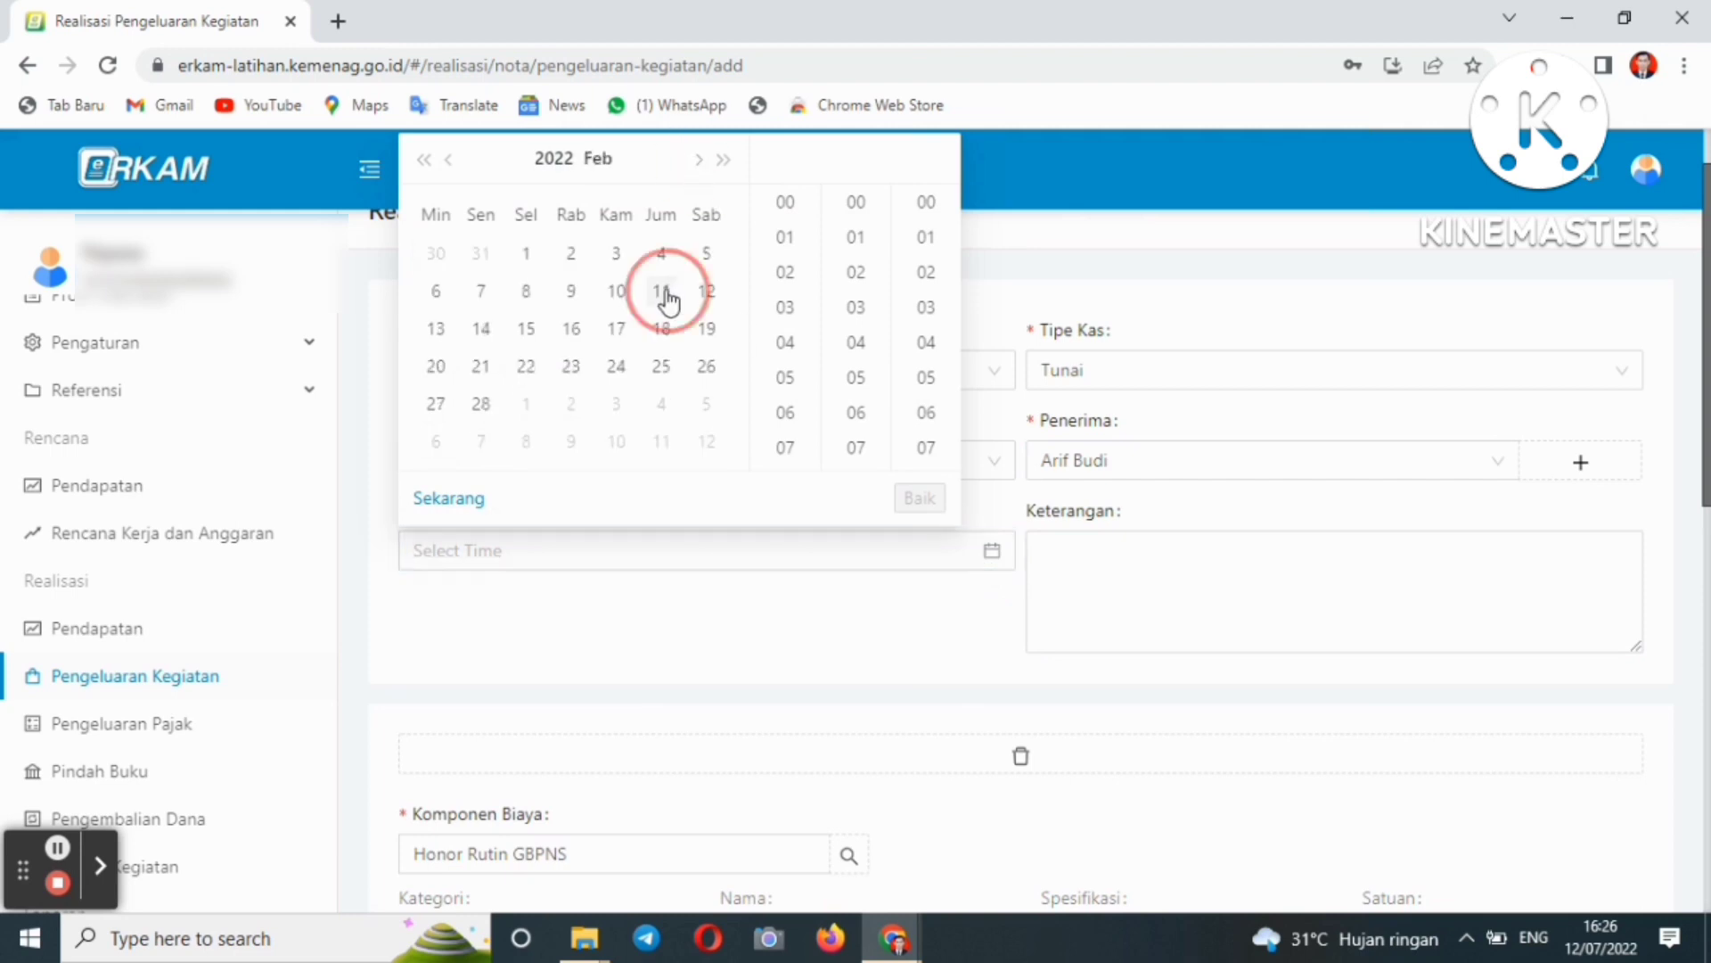
{"action": "left_click", "coordinate": [785, 448]}
{"action": "left_click", "coordinate": [913, 497]}
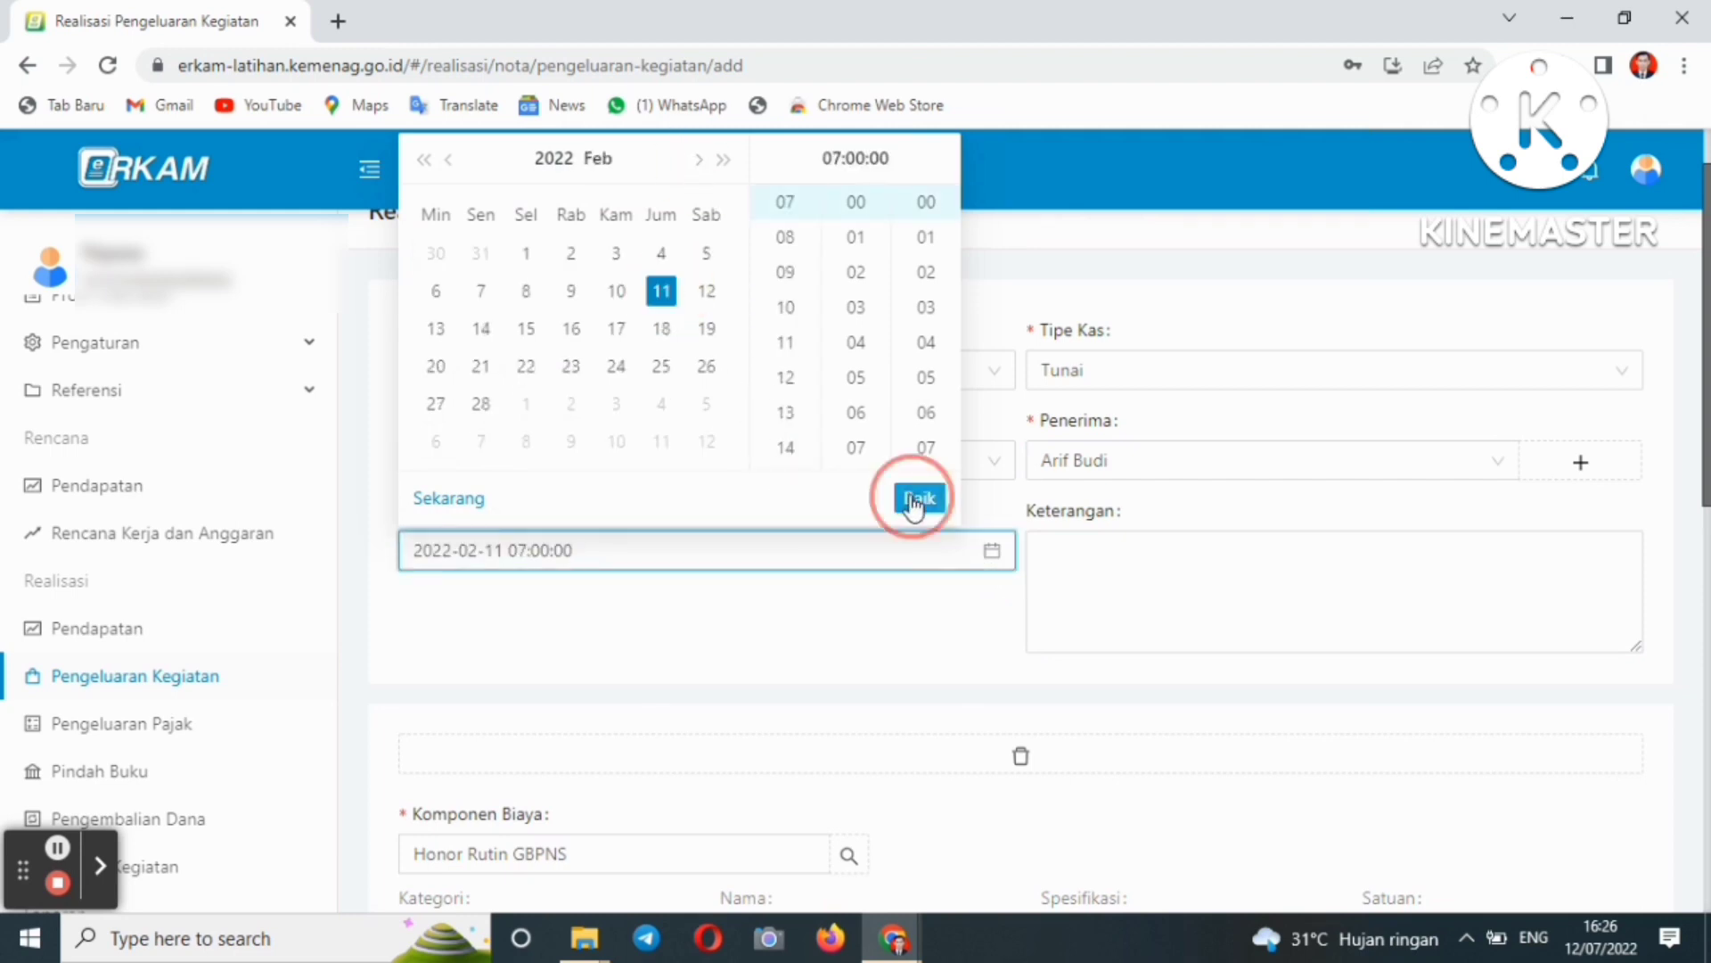
- Type 'Pembayara' as the Keterangan description
{"action": "left_click", "coordinate": [1059, 555]}
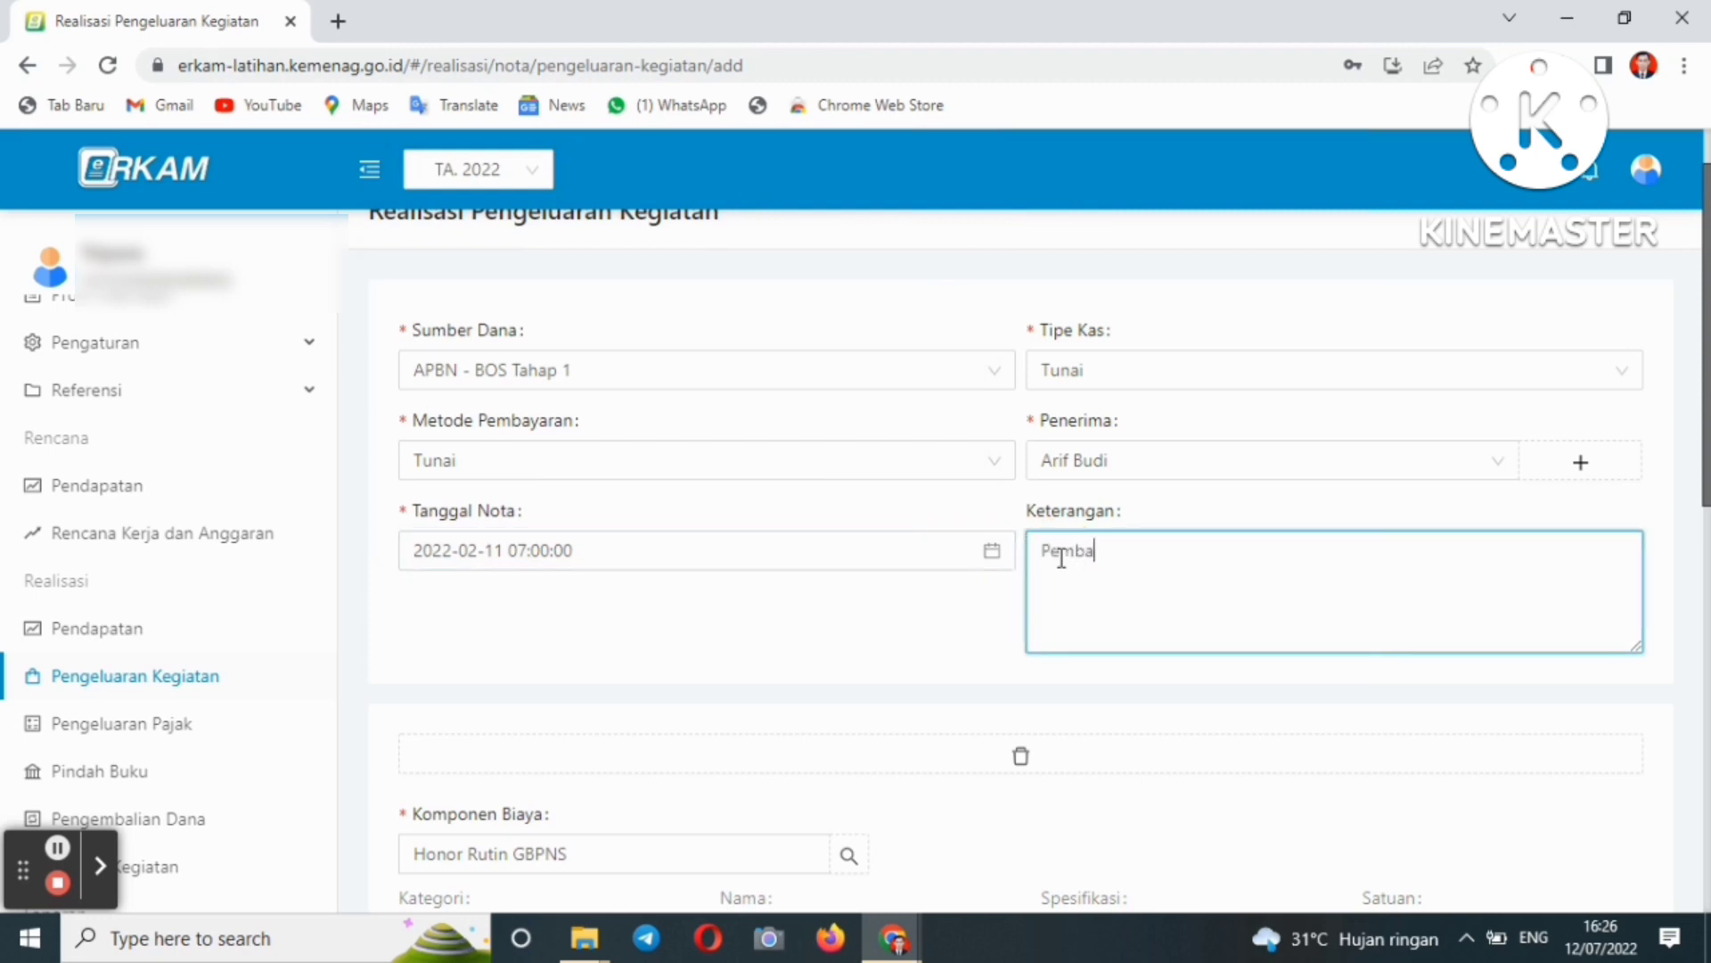
{"action": "type", "text": "Pembayara  Honor"}
{"action": "left_click_drag", "start_coordinate": [1707, 276], "coordinate": [1707, 731]}
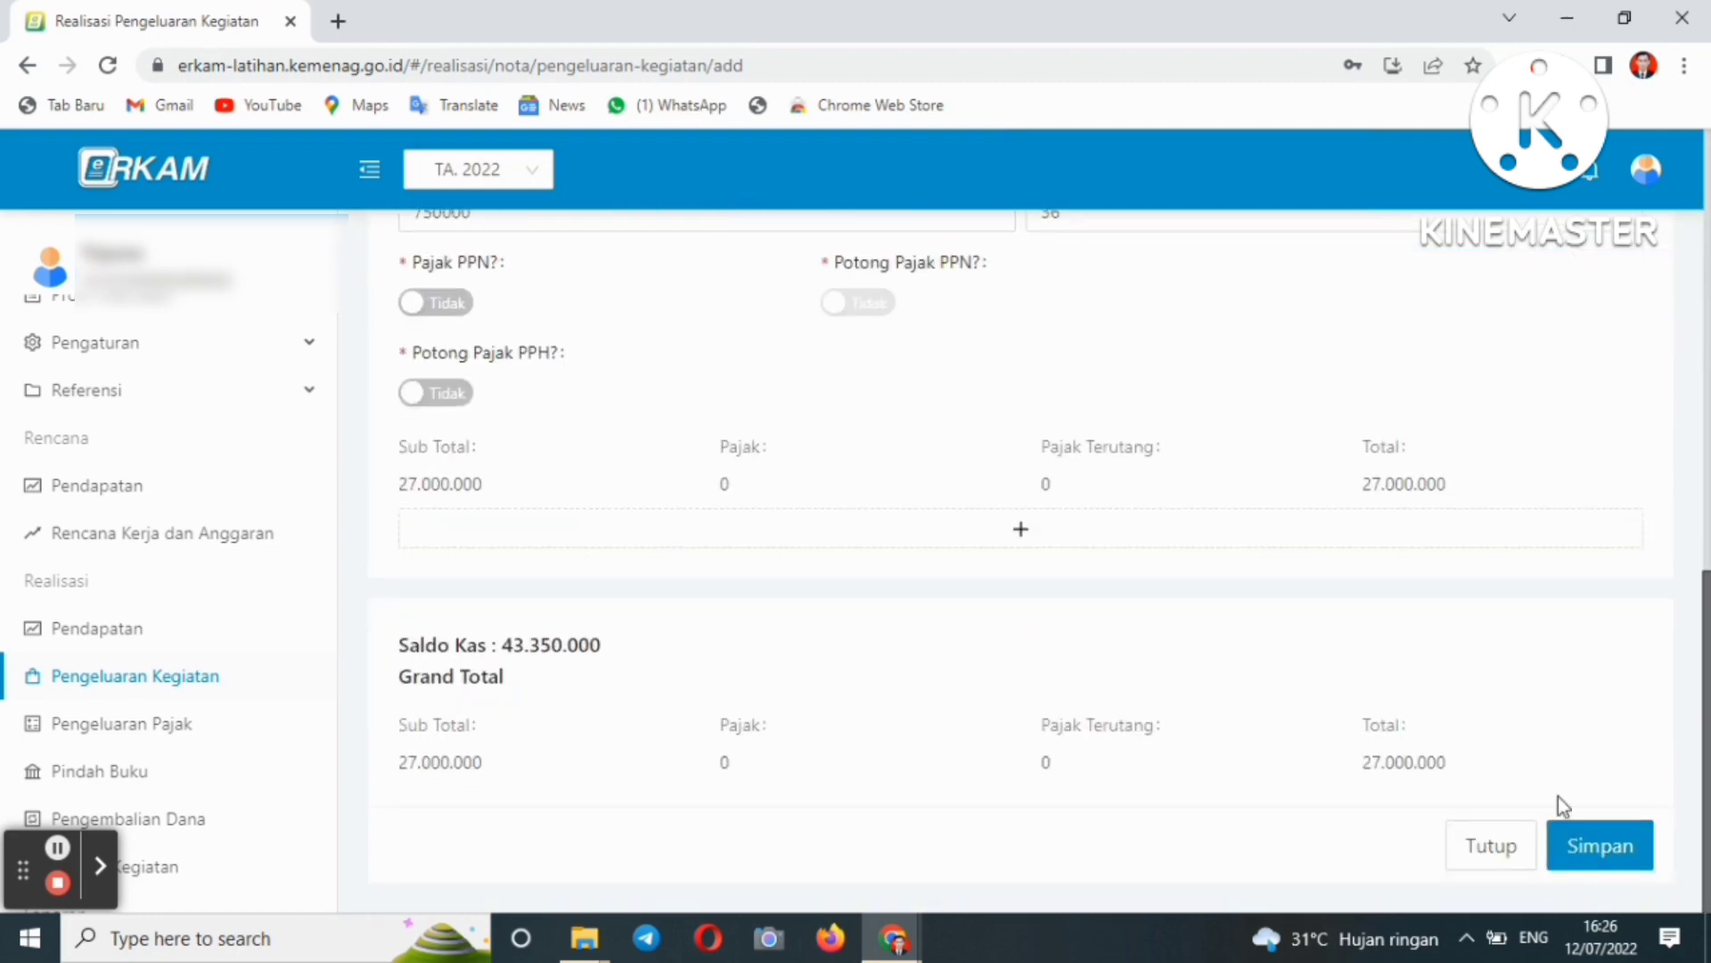
{"action": "left_click_drag", "start_coordinate": [1707, 713], "coordinate": [1690, 587]}
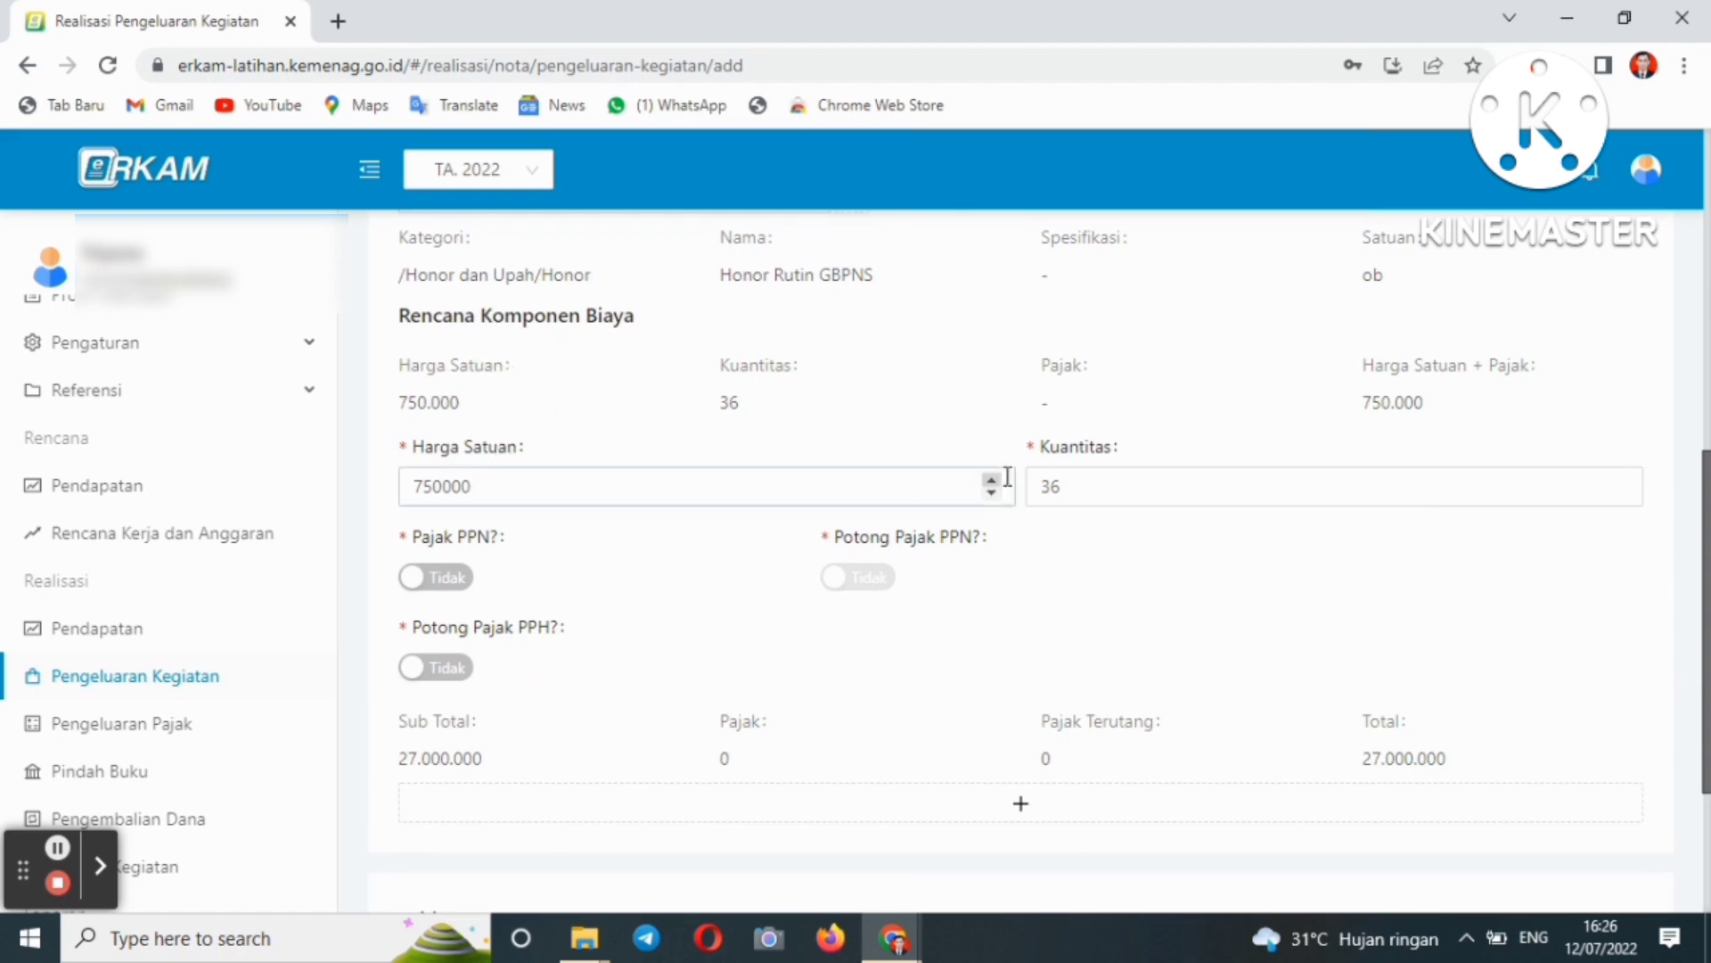
{"action": "left_click", "coordinate": [852, 487]}
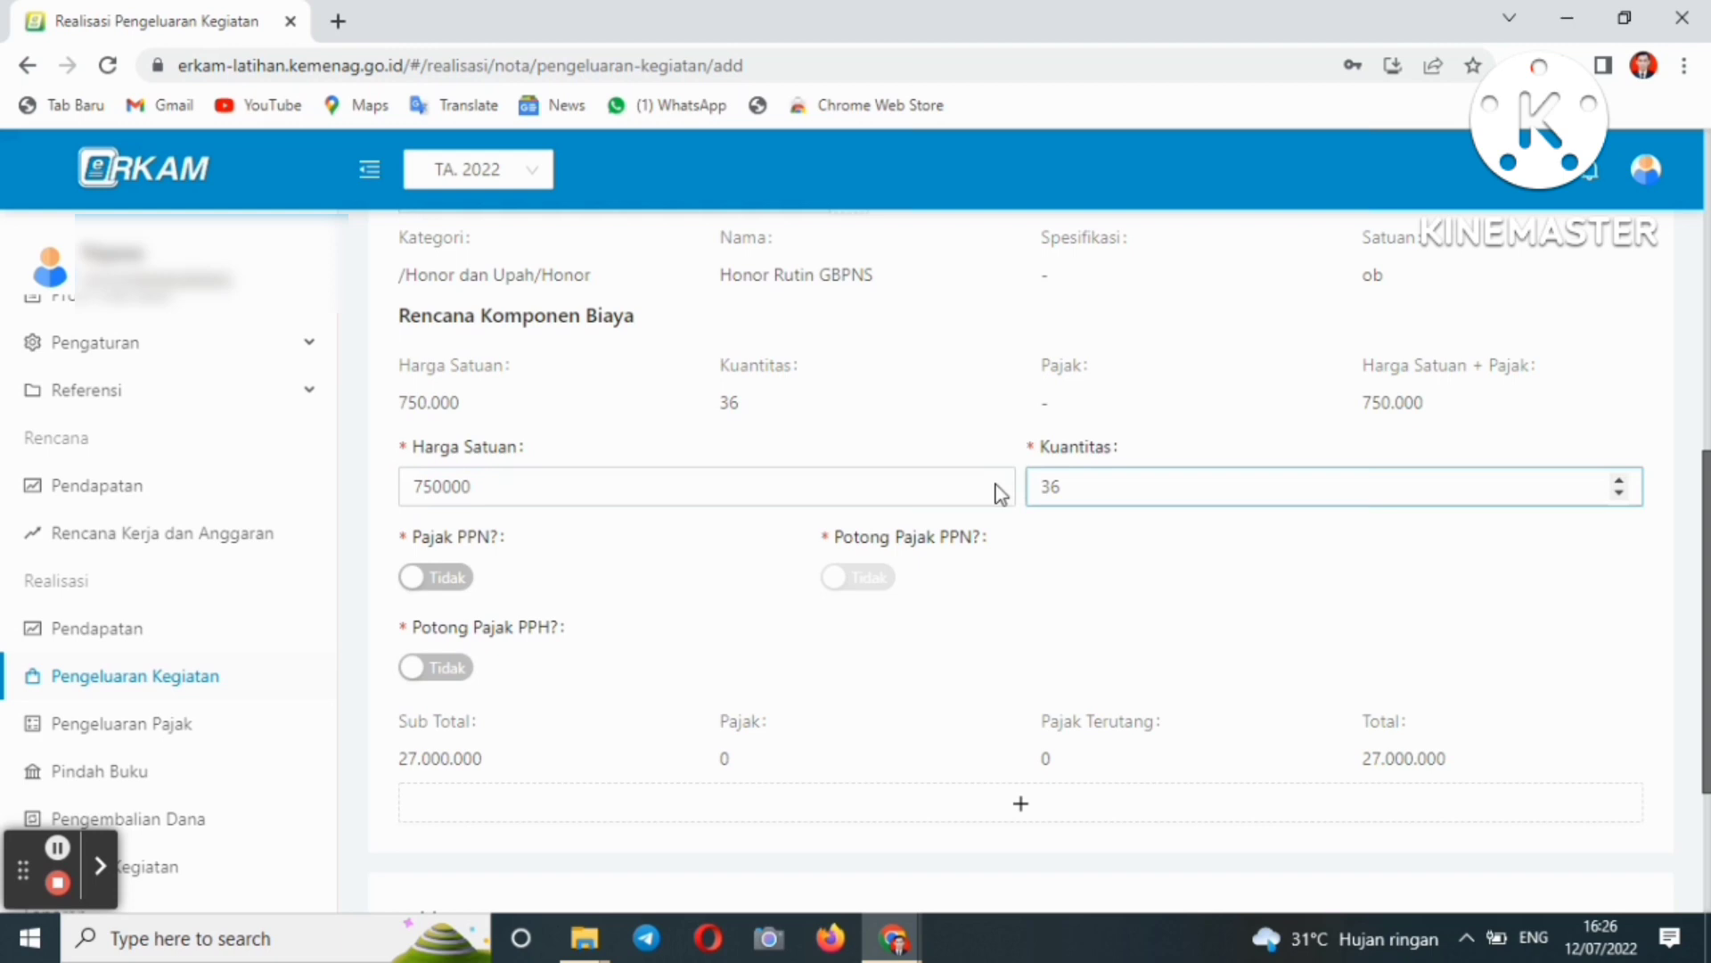
{"action": "left_click", "coordinate": [1058, 483]}
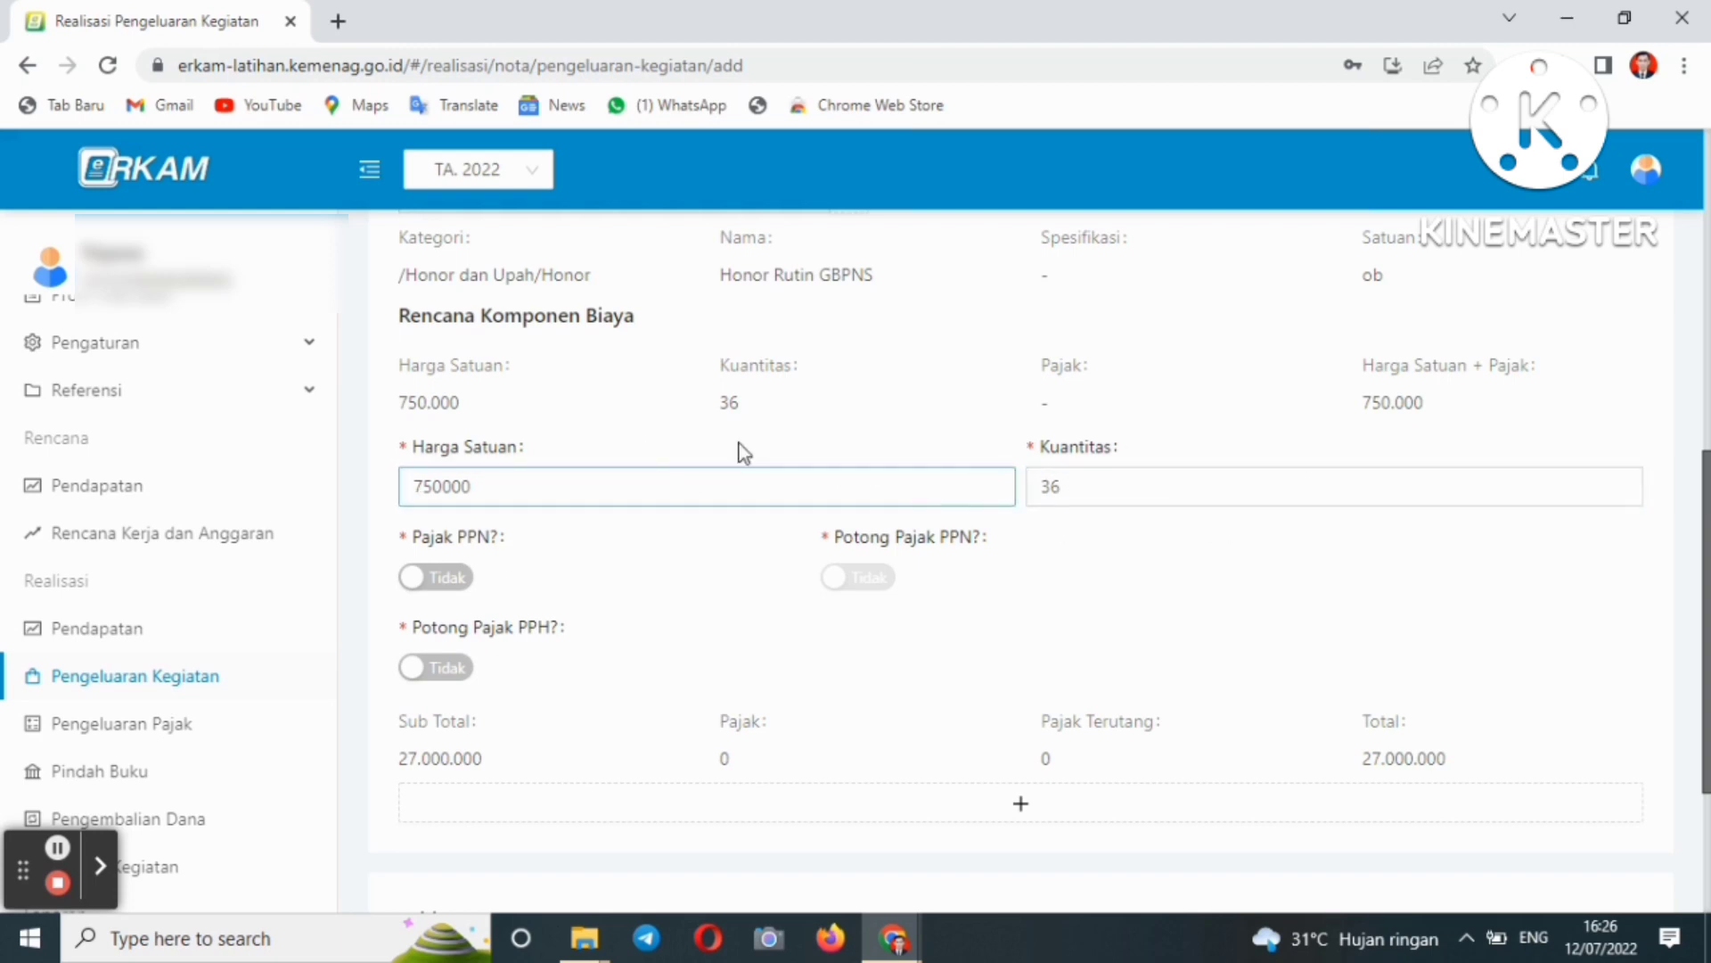
{"action": "scroll", "coordinate": [1703, 583], "scroll_direction": "down", "scroll_amount": 3}
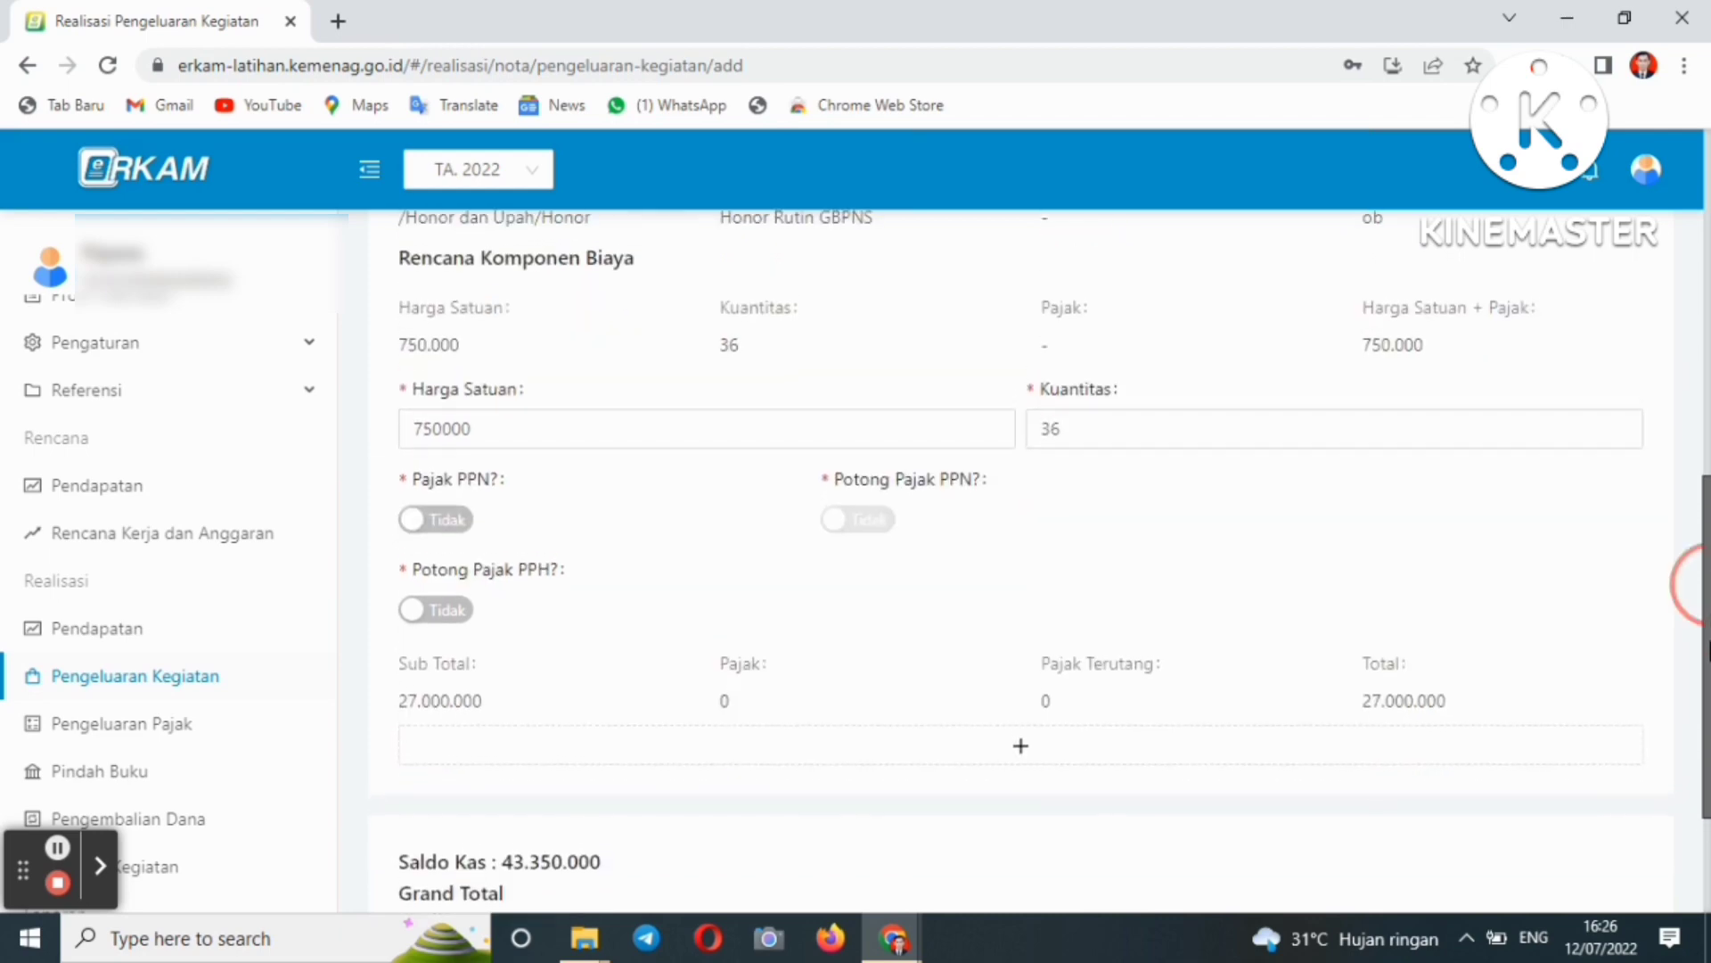
{"action": "scroll", "coordinate": [1698, 584], "scroll_direction": "down", "scroll_amount": 1}
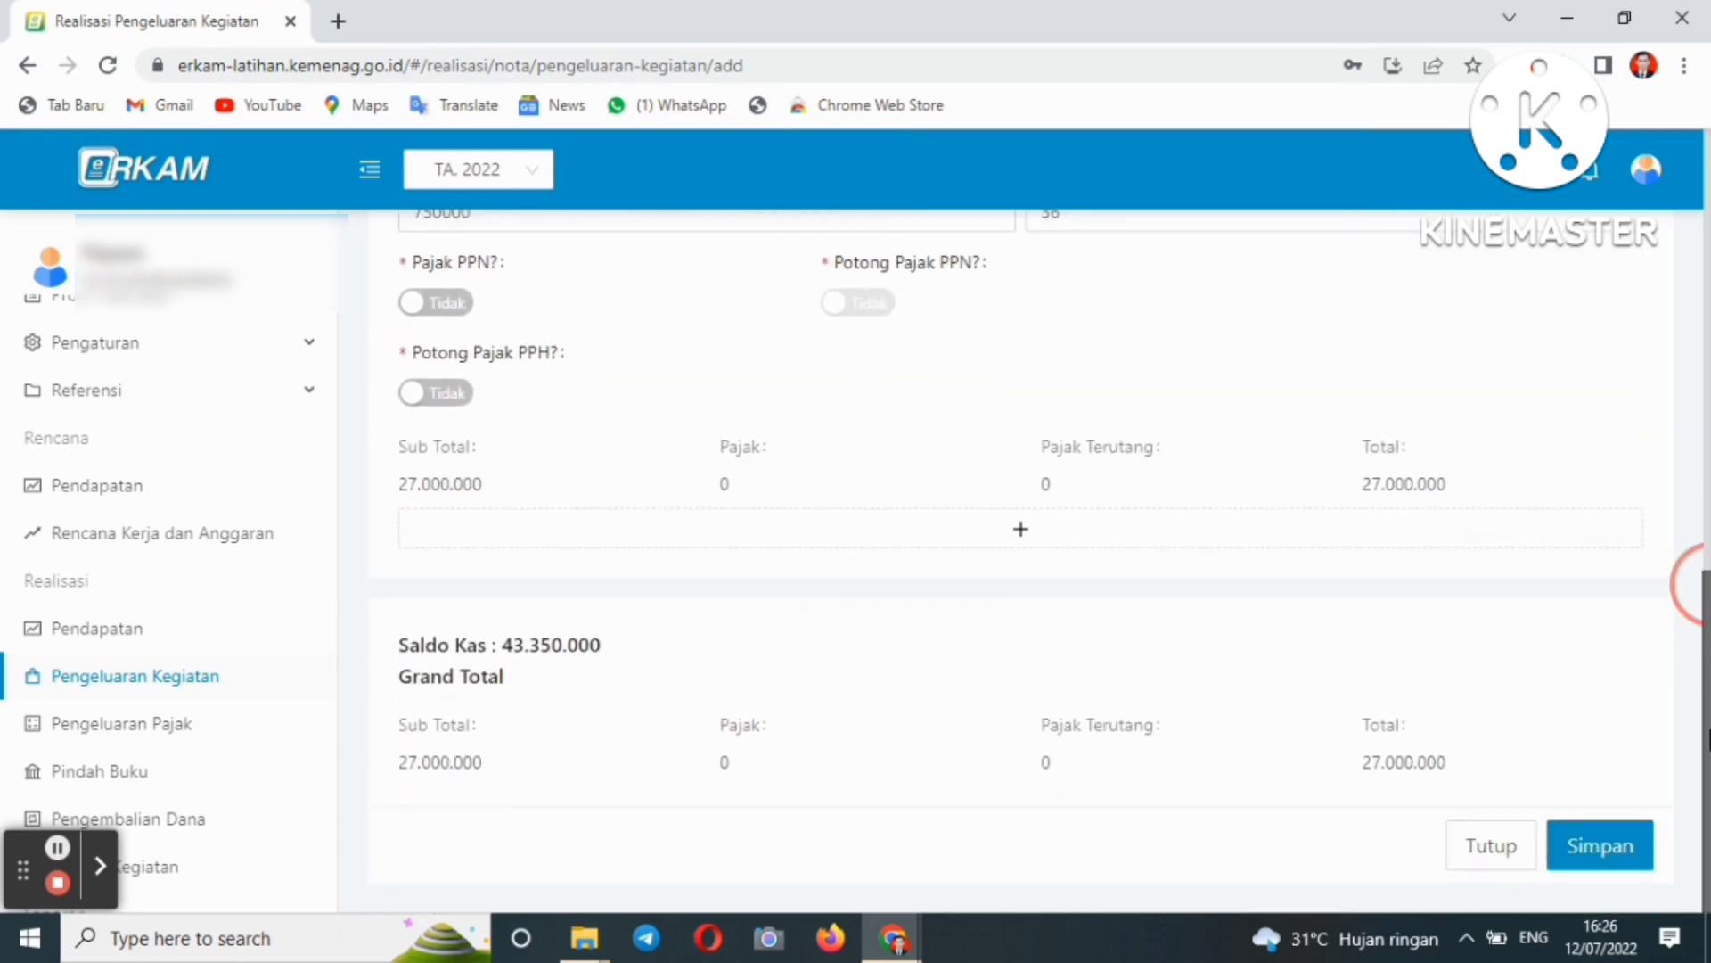
{"action": "scroll", "coordinate": [1698, 584], "scroll_direction": "up", "scroll_amount": 2}
{"action": "scroll", "coordinate": [1698, 584], "scroll_direction": "up", "scroll_amount": 8}
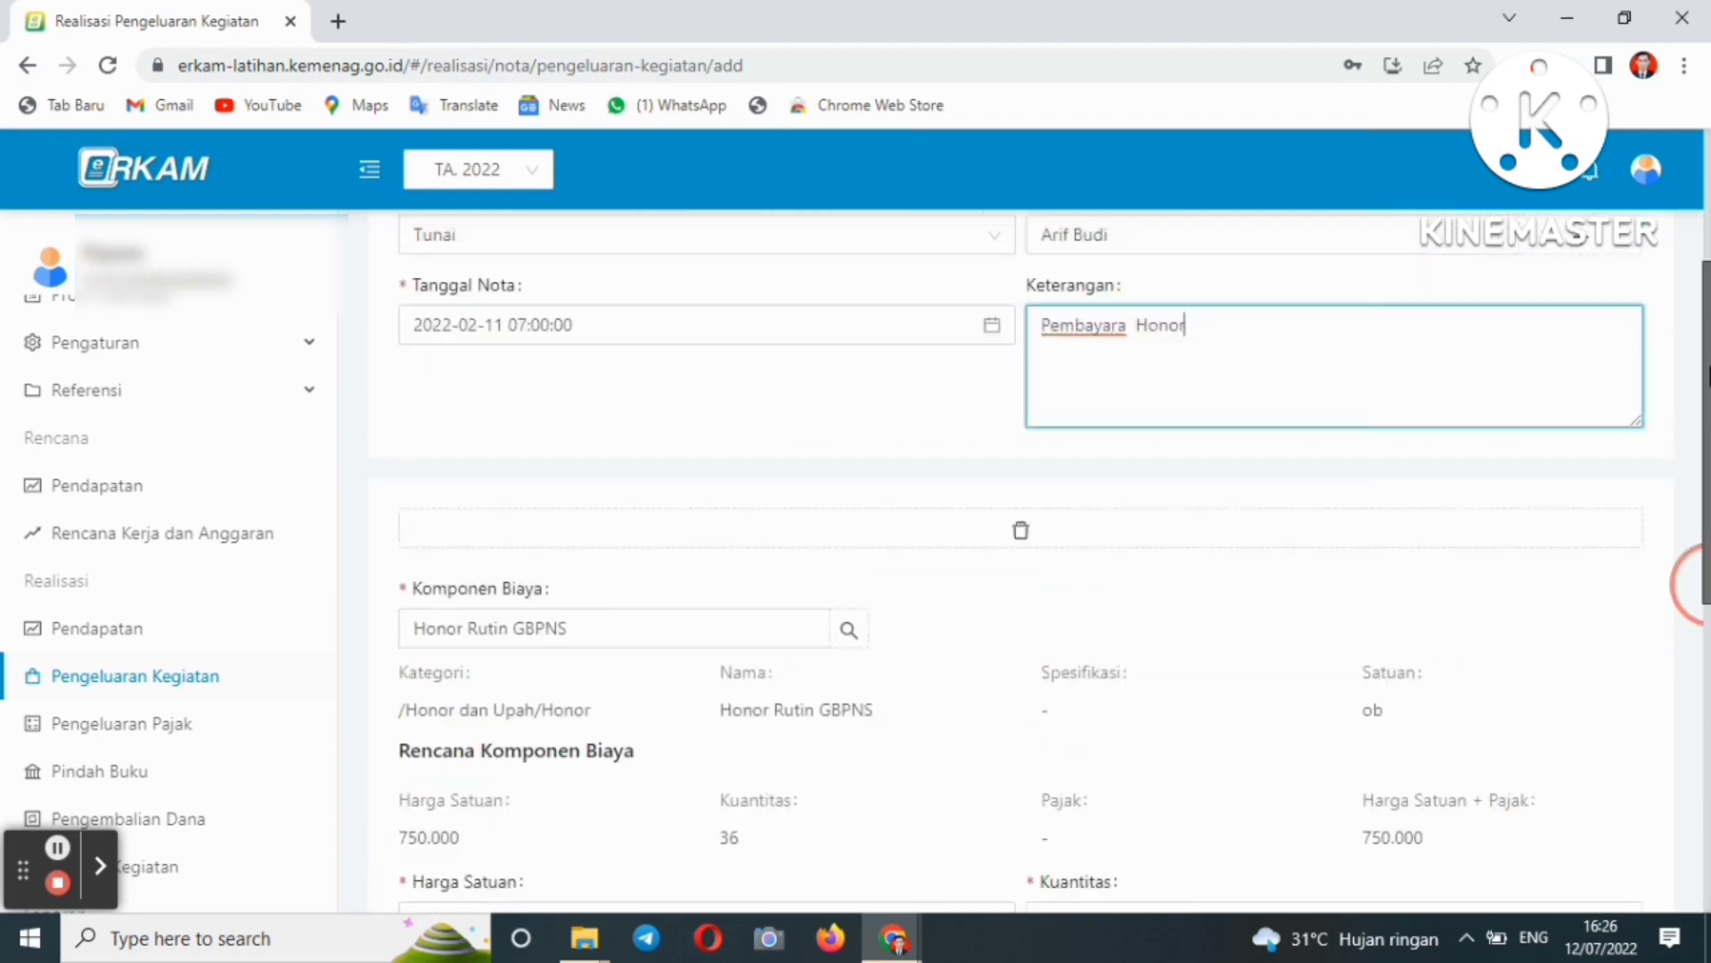
{"action": "scroll", "coordinate": [1698, 584], "scroll_direction": "up", "scroll_amount": 2}
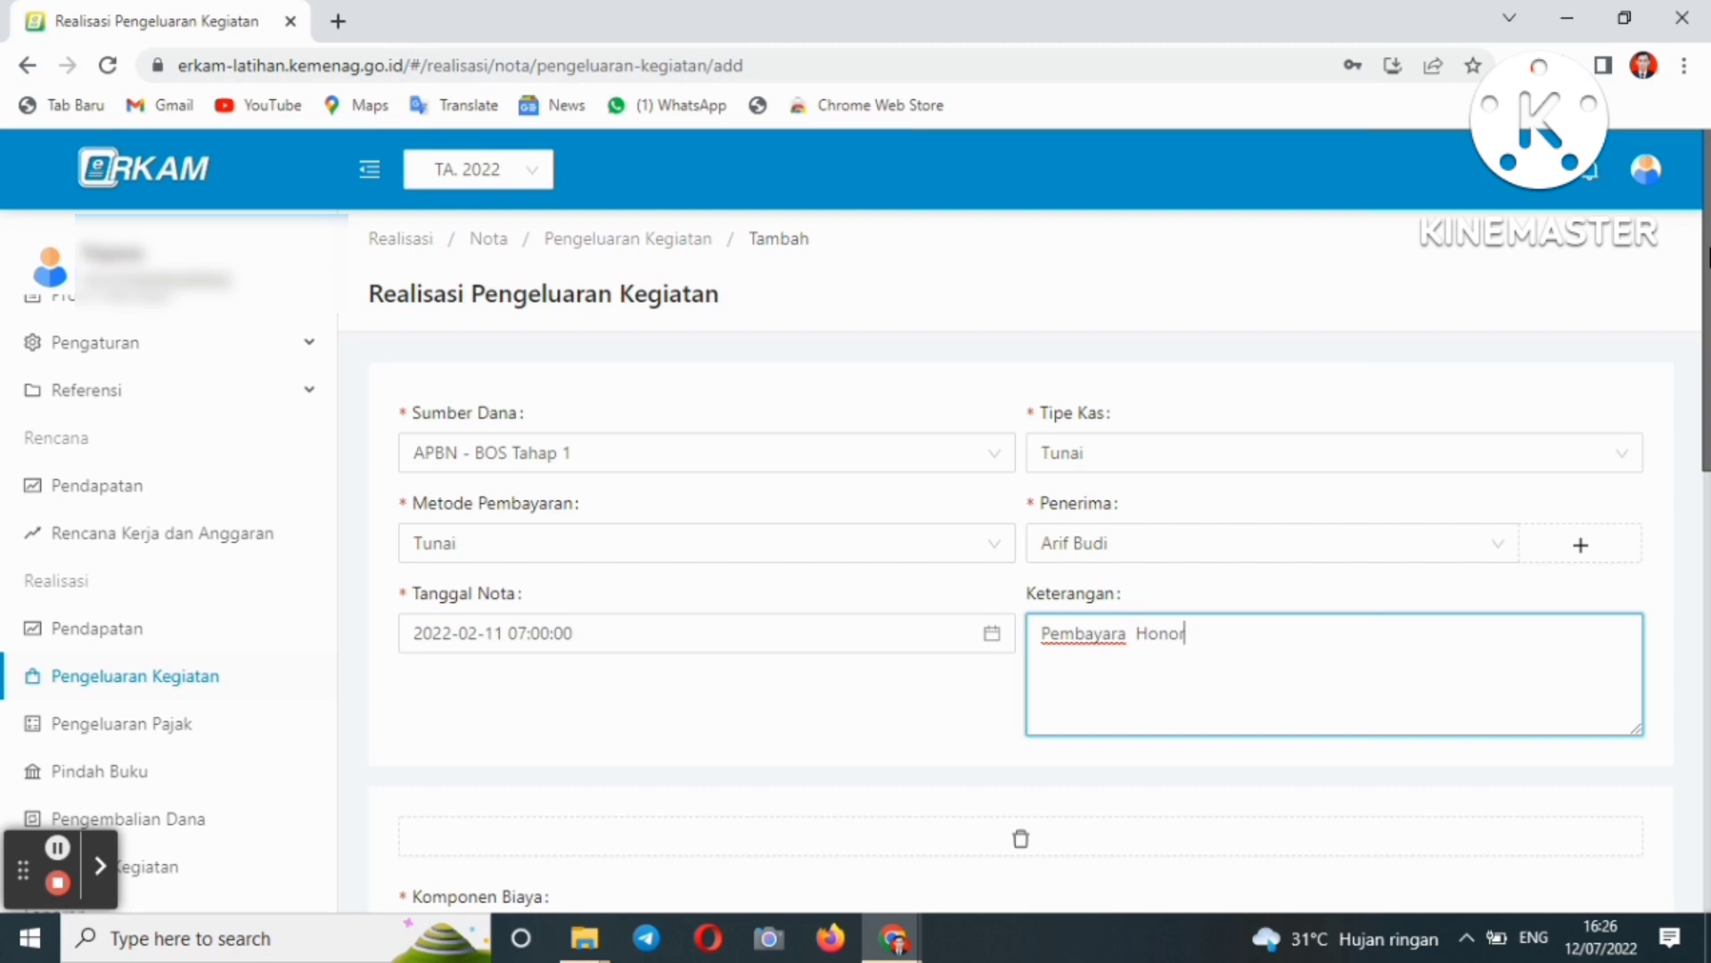
{"action": "left_click_drag", "start_coordinate": [1707, 290], "coordinate": [1697, 771]}
{"action": "scroll", "coordinate": [1697, 767], "scroll_direction": "up", "scroll_amount": 9}
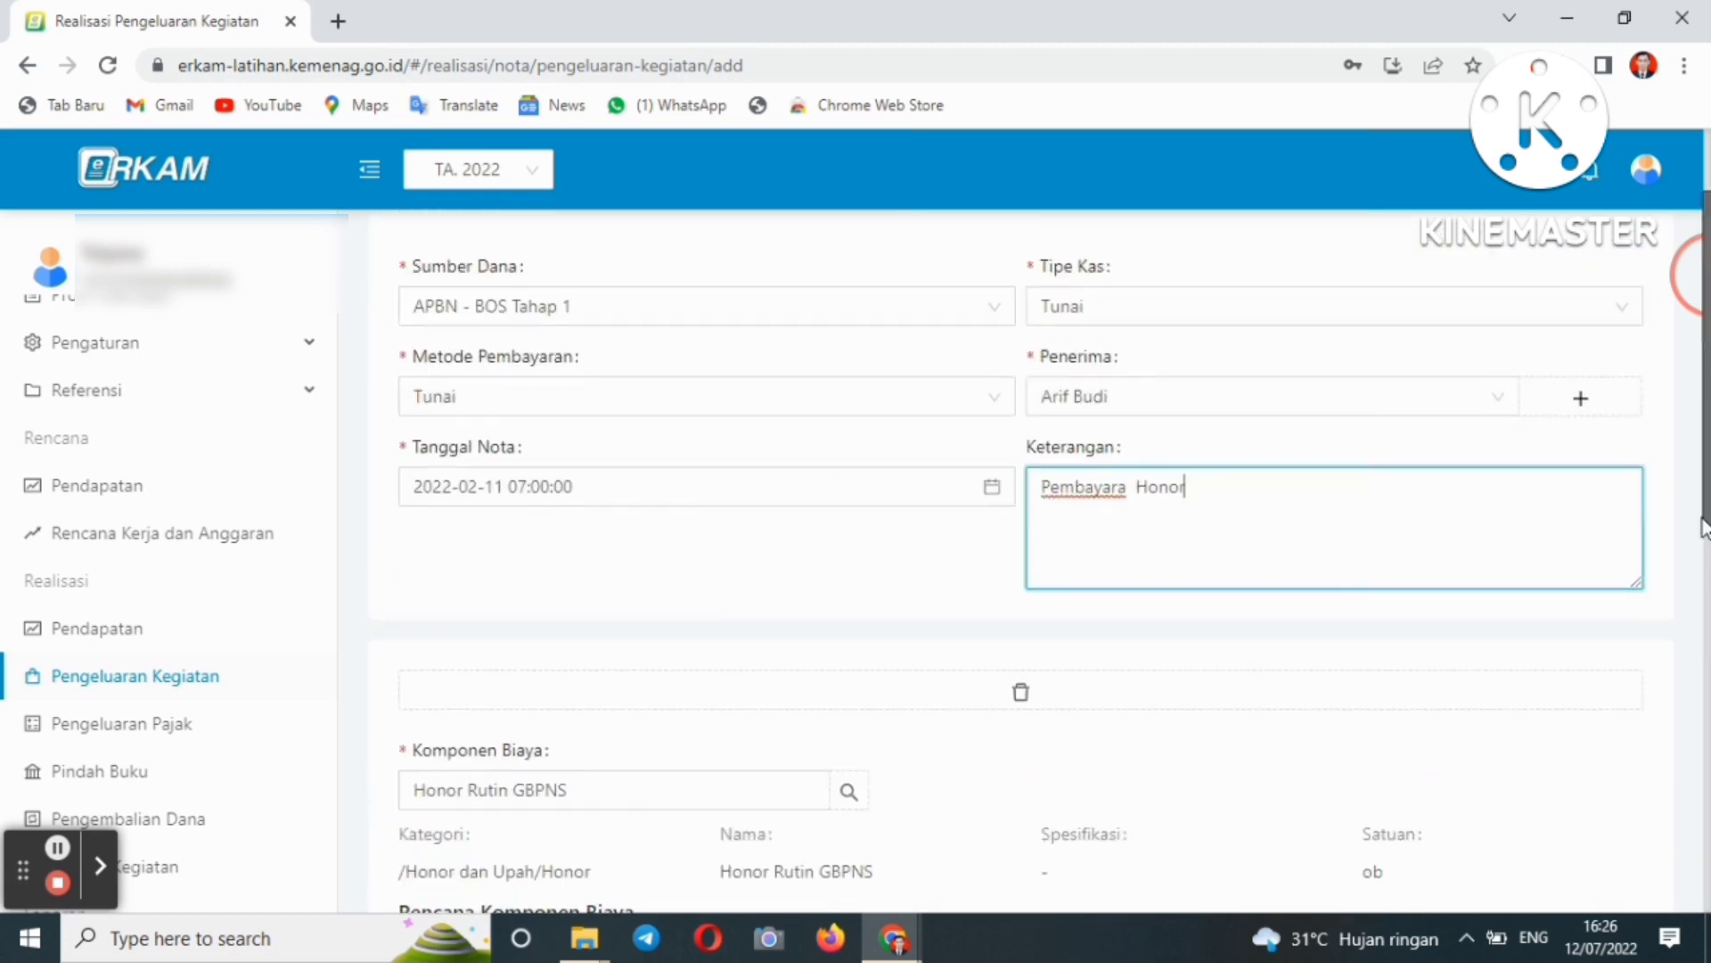
{"action": "scroll", "coordinate": [1696, 753], "scroll_direction": "down", "scroll_amount": 9}
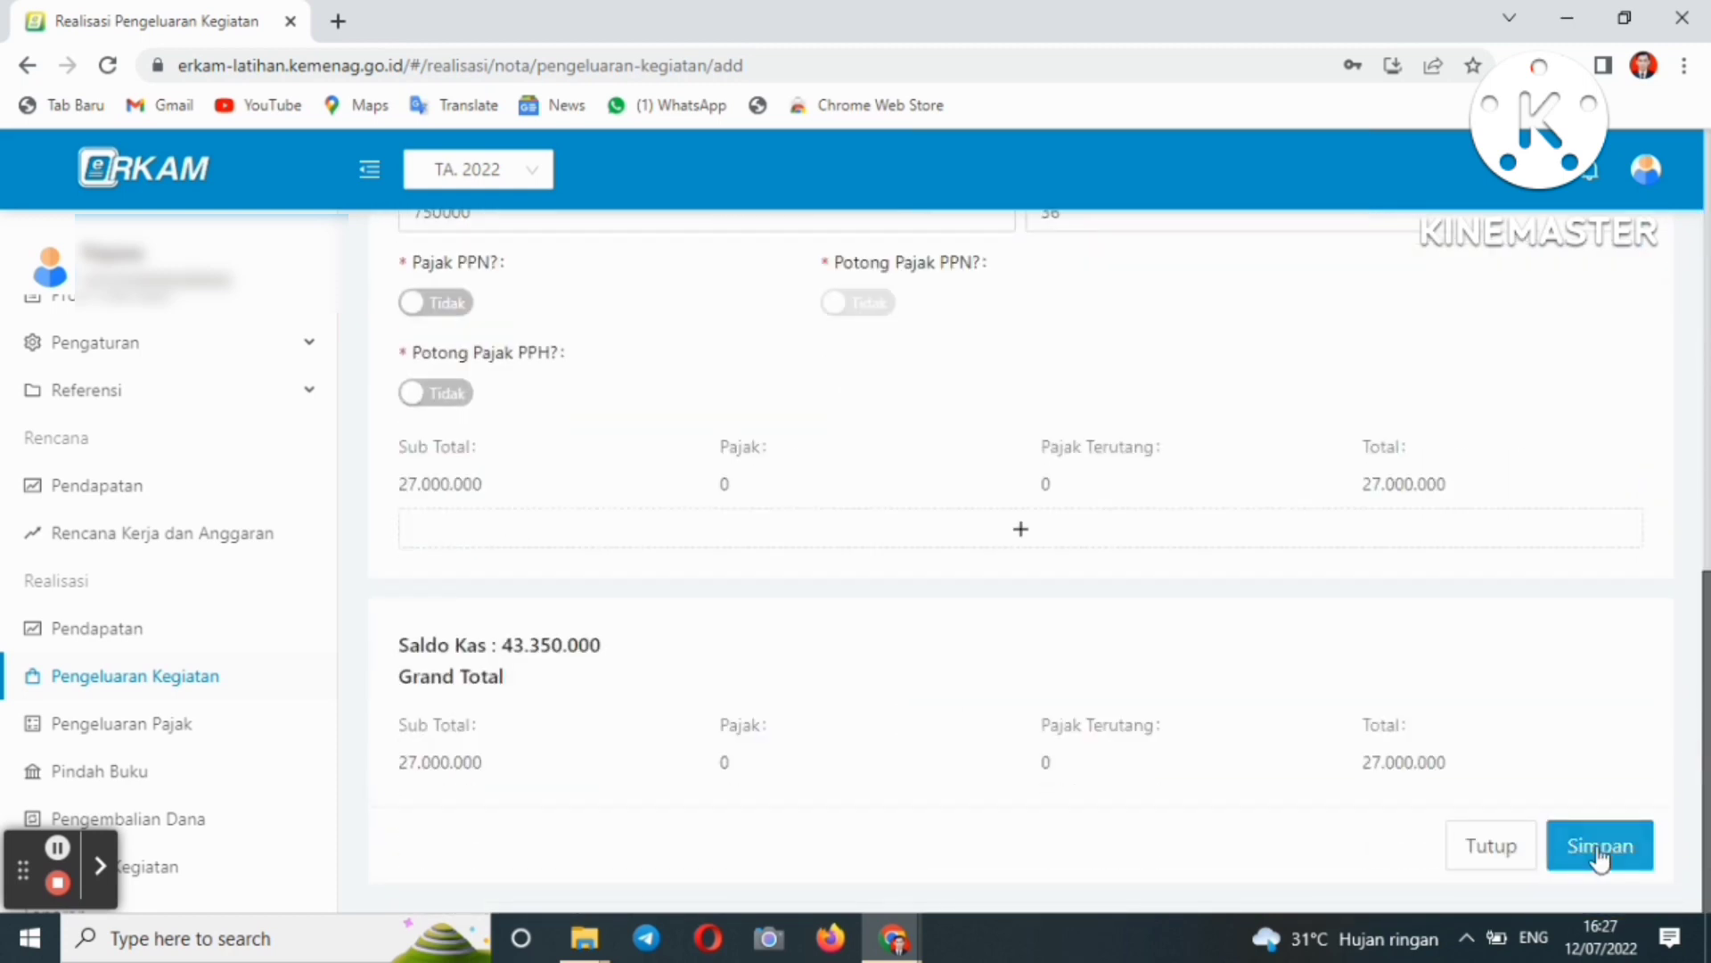
- Save the Honor Rutin GBPNS nota, listed as Menunggu, then return to the Dashboard
{"action": "left_click", "coordinate": [1600, 849]}
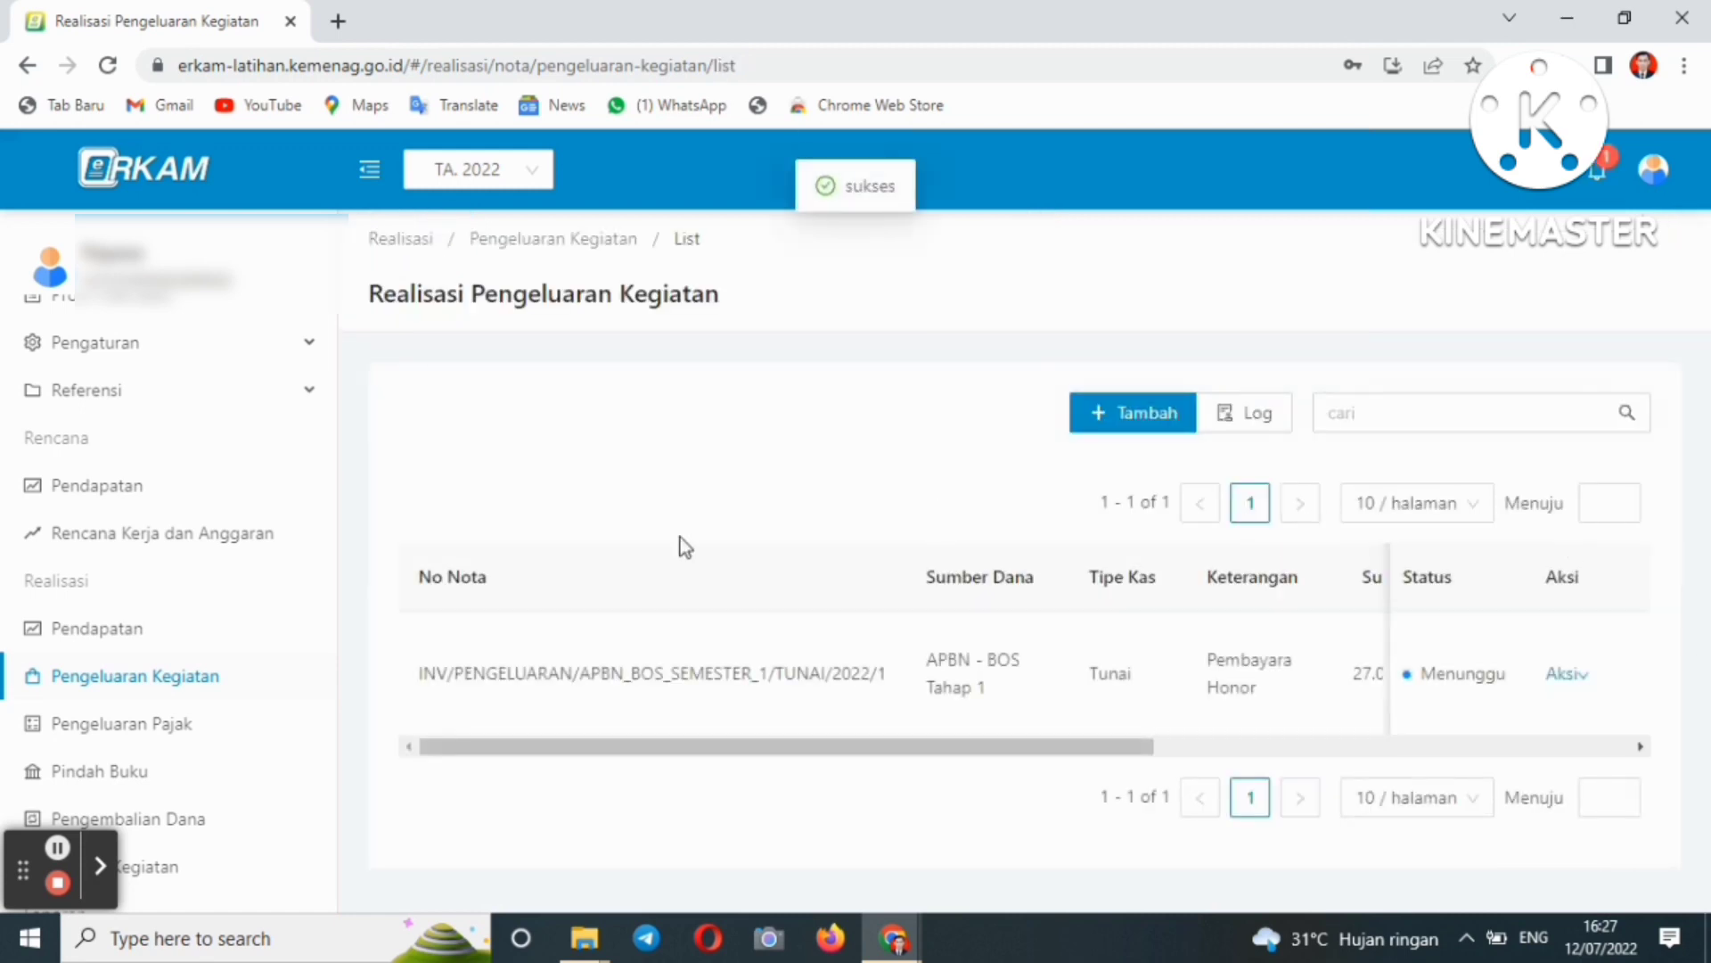
{"action": "left_click", "coordinate": [135, 548]}
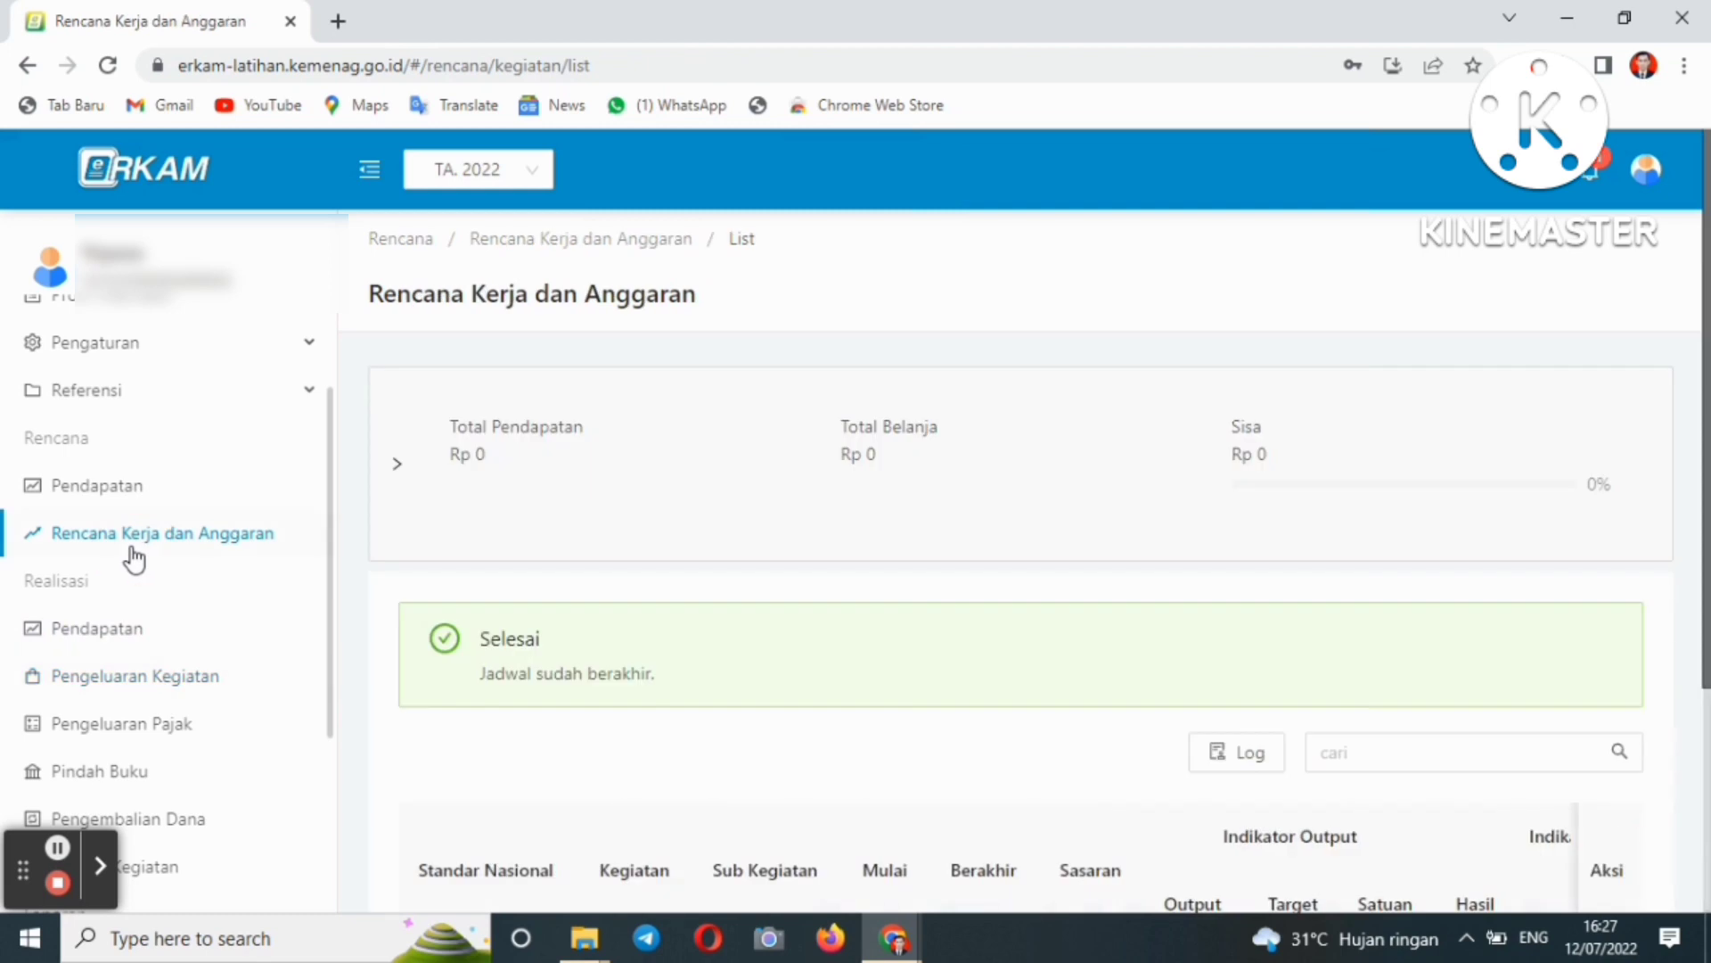
{"action": "left_click_drag", "start_coordinate": [337, 563], "coordinate": [286, 321]}
{"action": "left_click", "coordinate": [125, 368]}
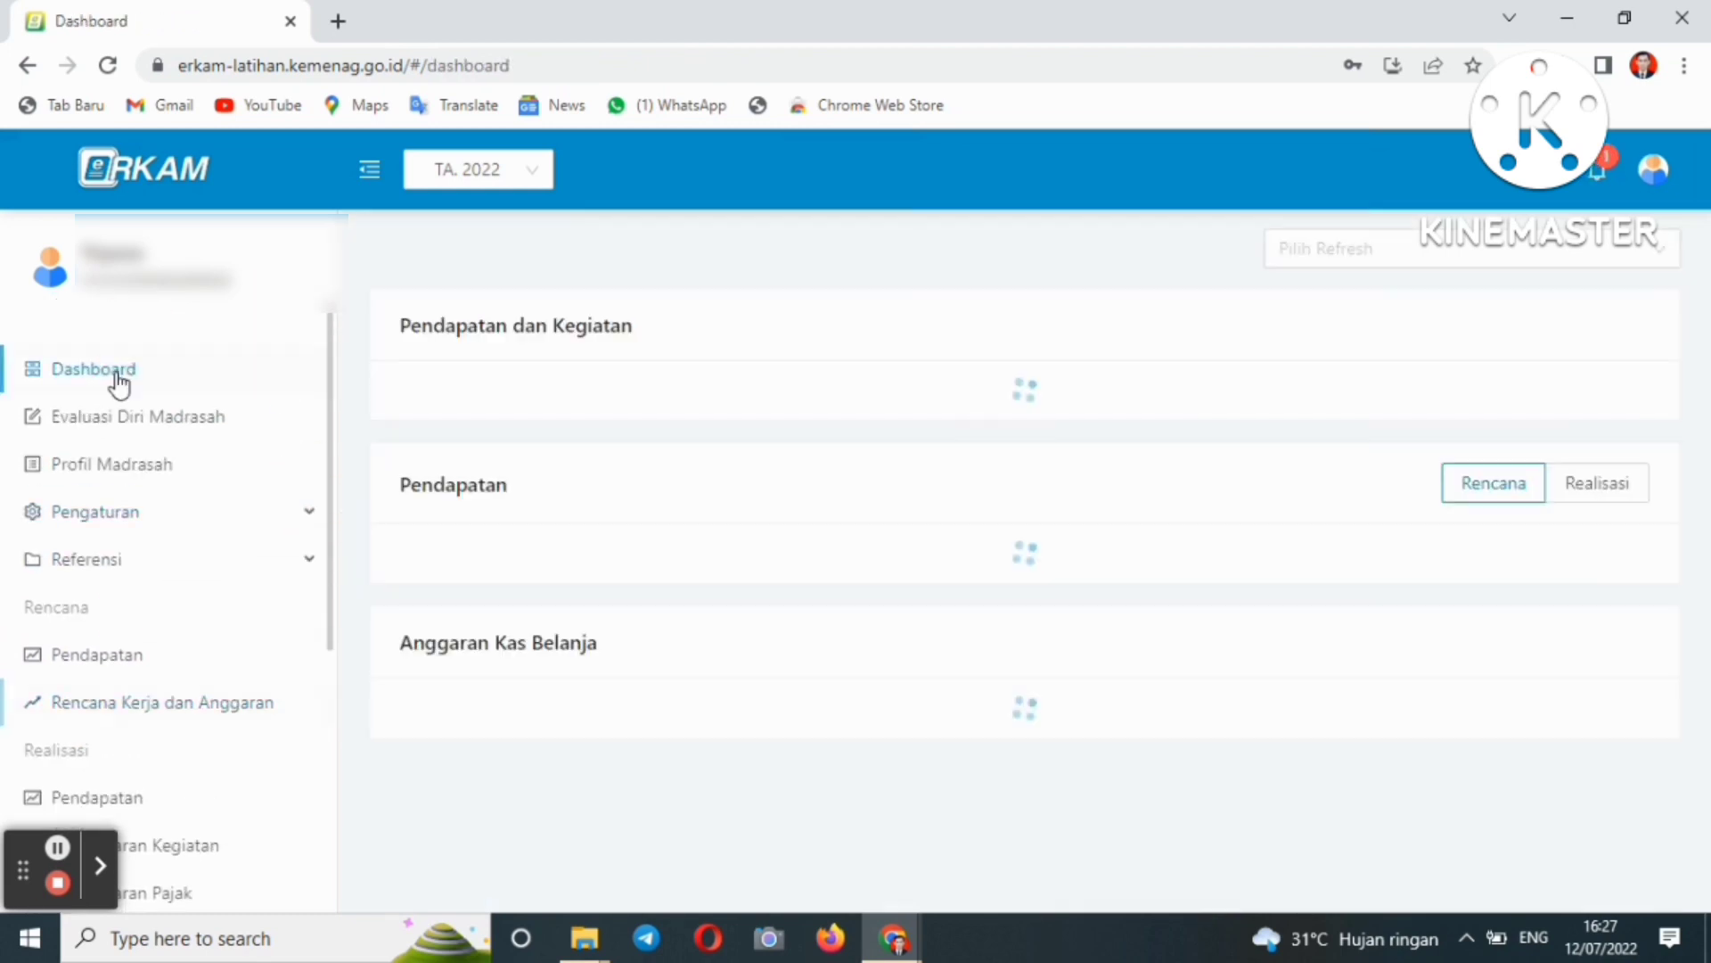